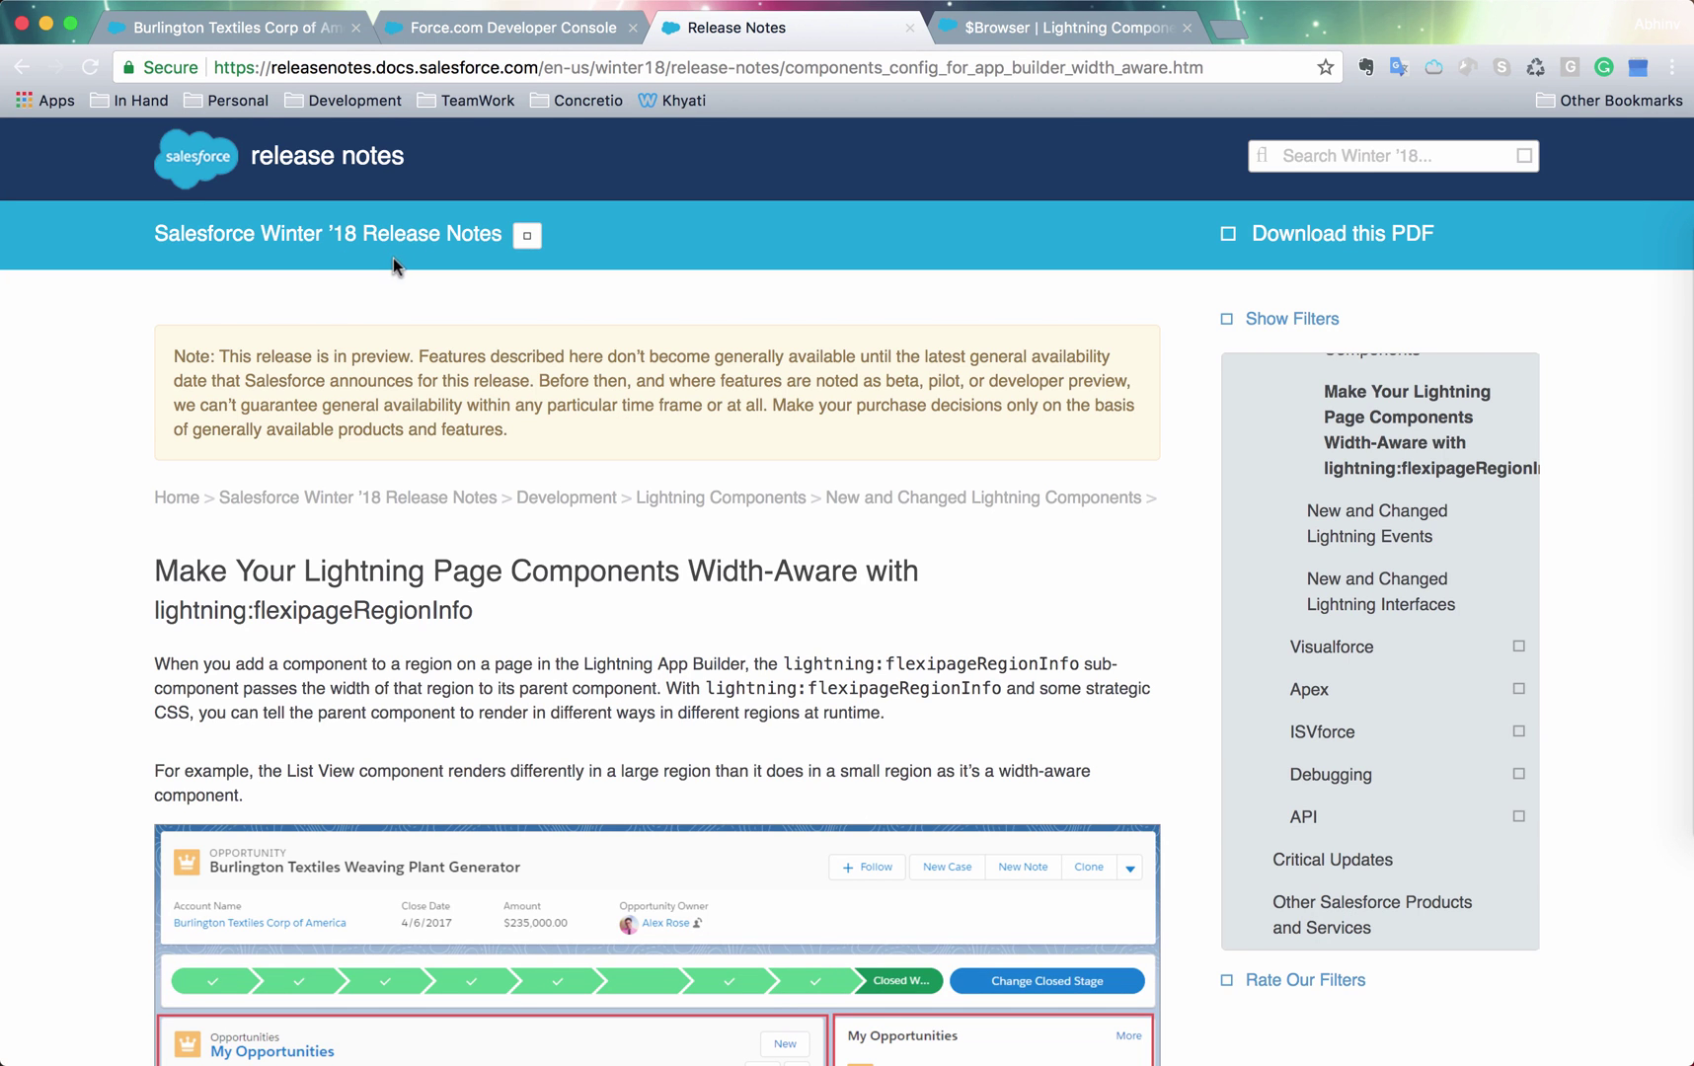
Review the $Browser value provider documentation, highlighting the formFactor and isAndroid attributes
{"action": "scroll", "coordinate": [329, 565], "scroll_direction": "down", "scroll_amount": 2}
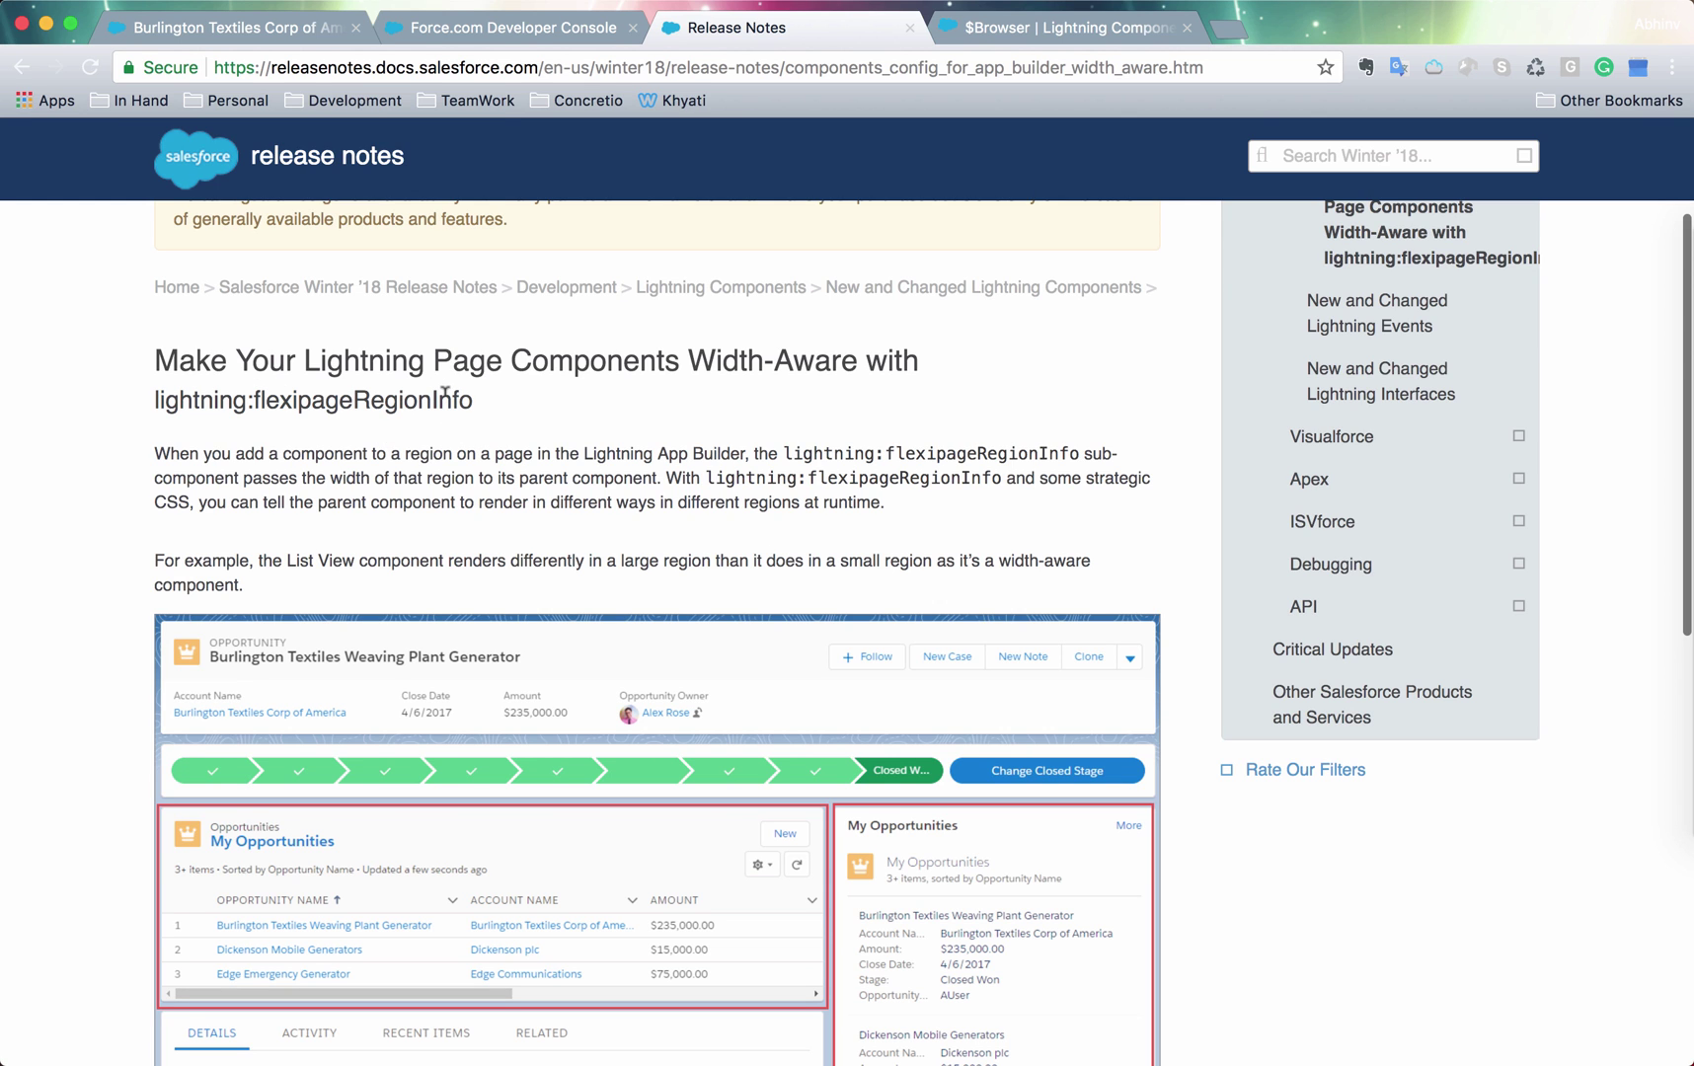
{"action": "scroll", "coordinate": [445, 393], "scroll_direction": "down", "scroll_amount": 1}
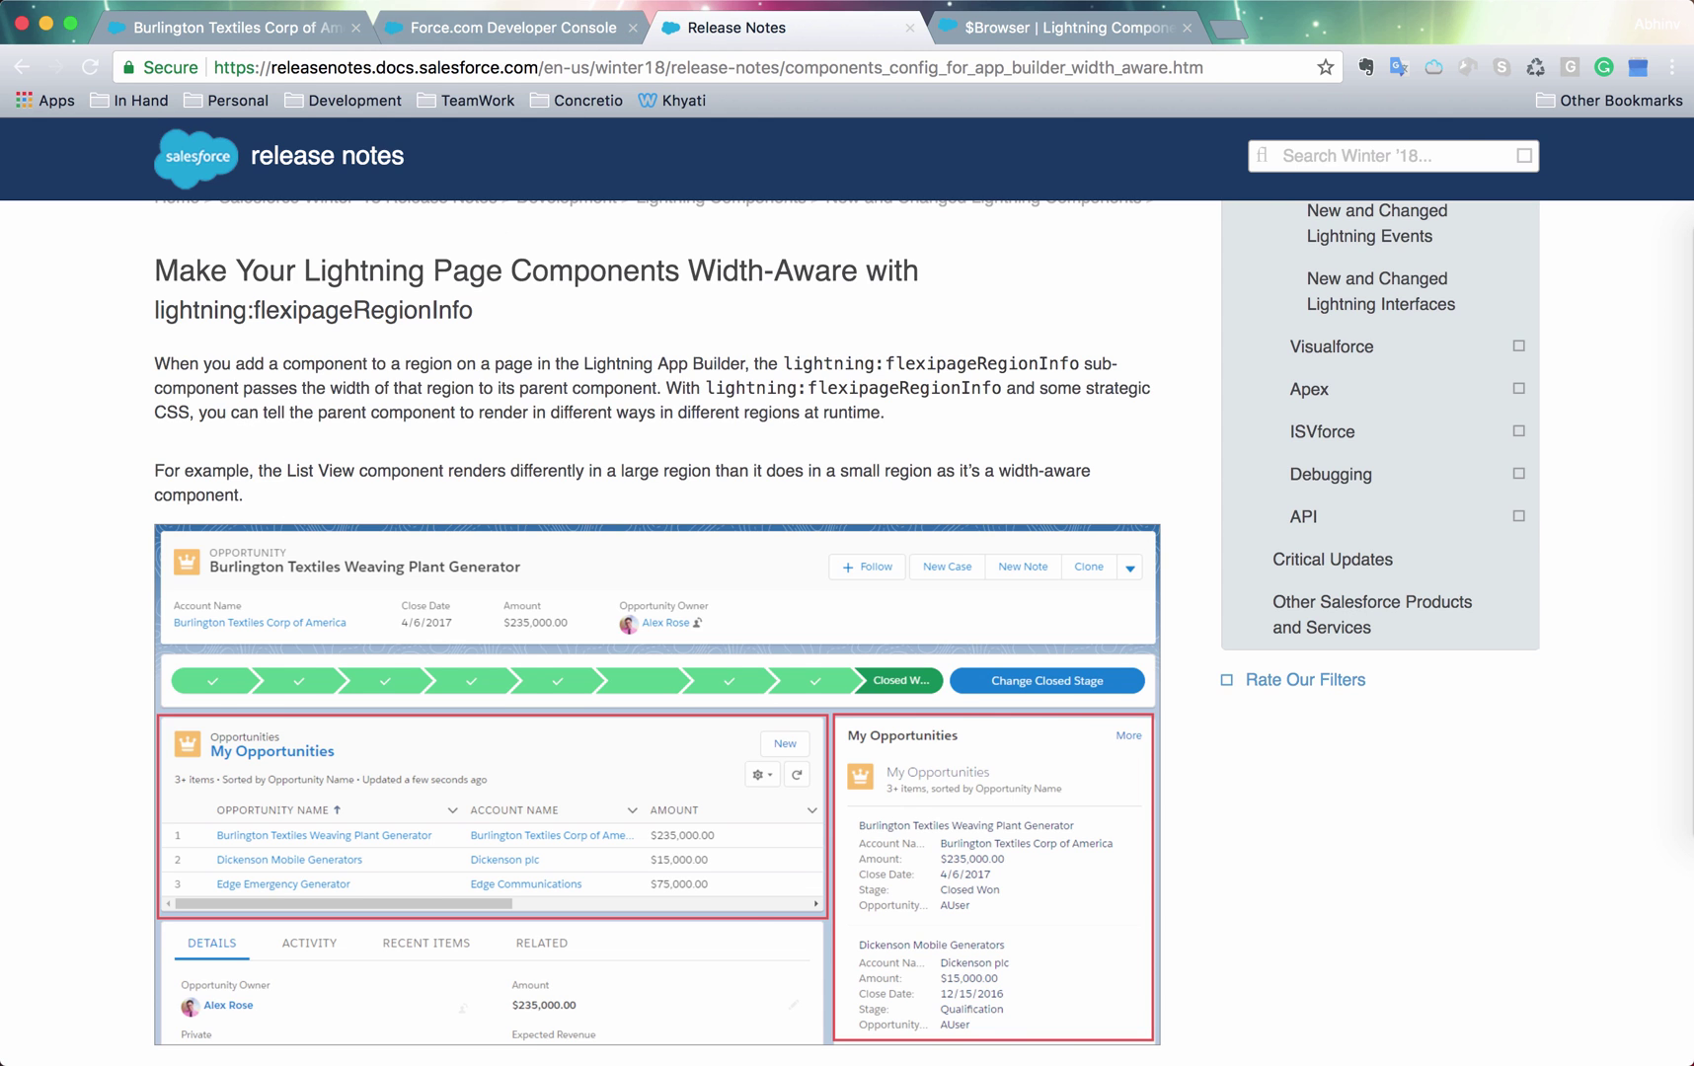
{"action": "left_click", "coordinate": [1014, 30]}
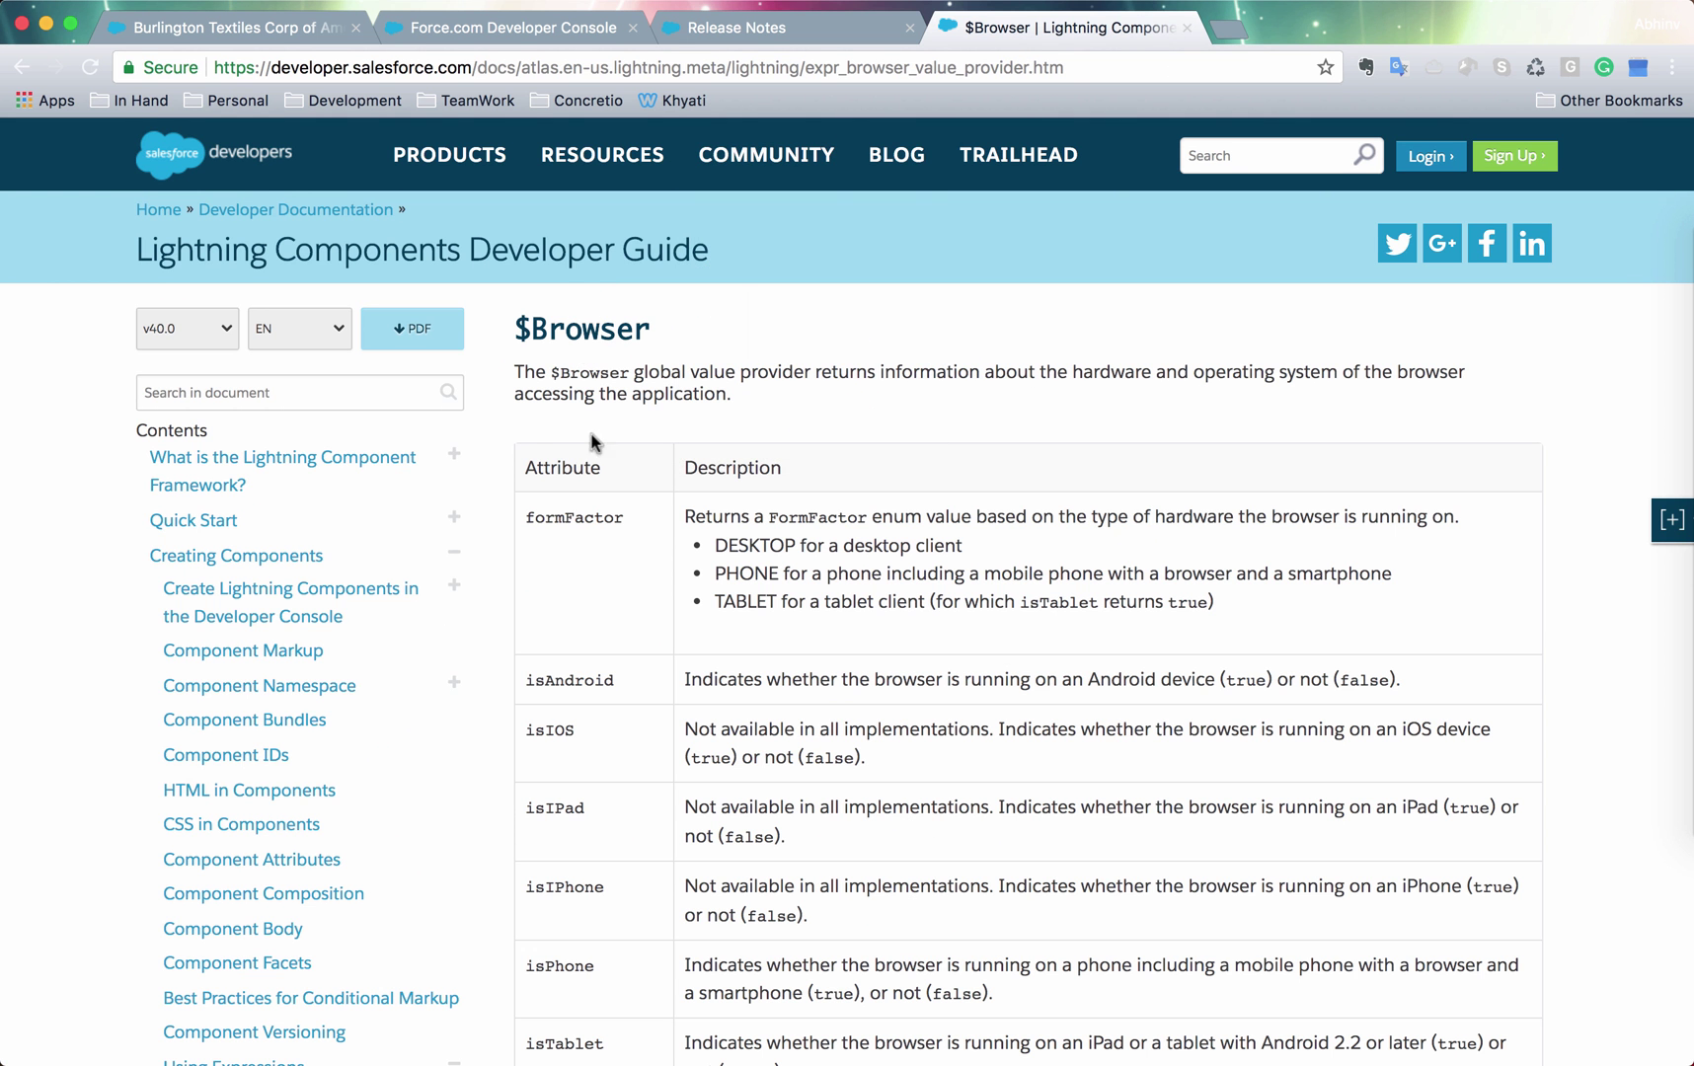
{"action": "double_click", "coordinate": [588, 516]}
{"action": "scroll", "coordinate": [587, 491], "scroll_direction": "down", "scroll_amount": 4}
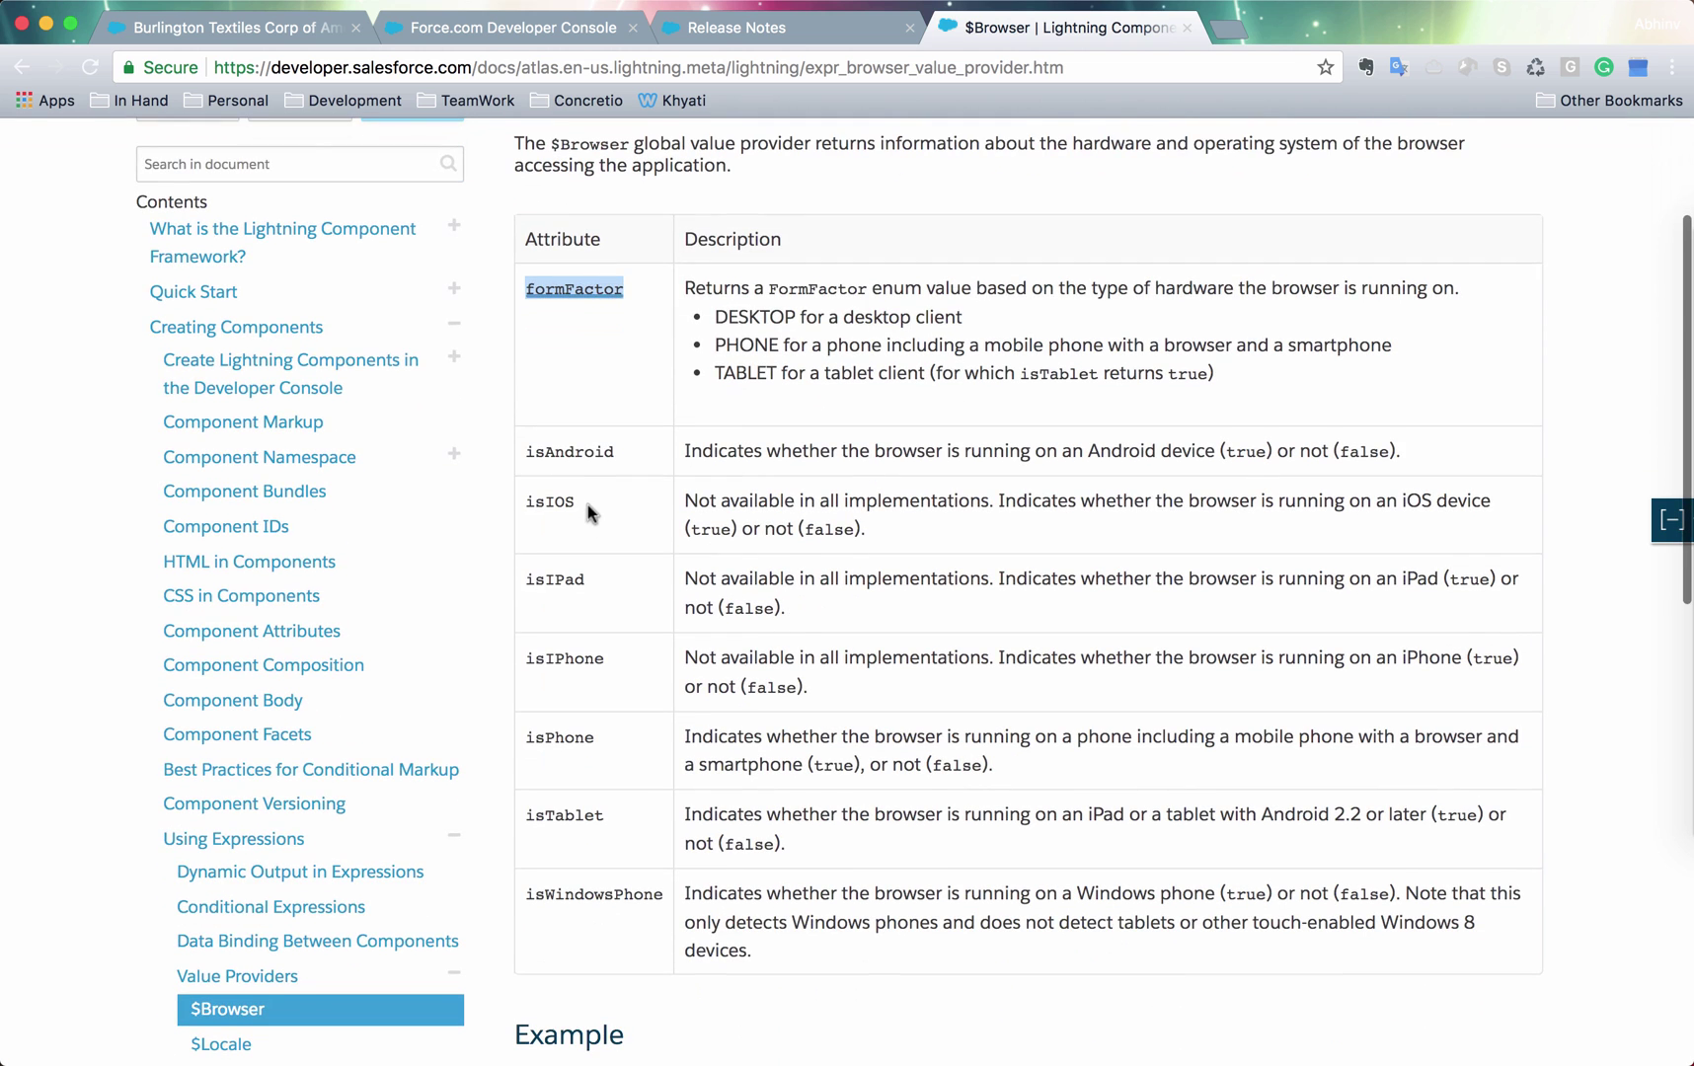
{"action": "left_click_drag", "start_coordinate": [583, 289], "coordinate": [570, 452]}
{"action": "double_click", "coordinate": [570, 452]}
{"action": "left_click", "coordinate": [579, 582]}
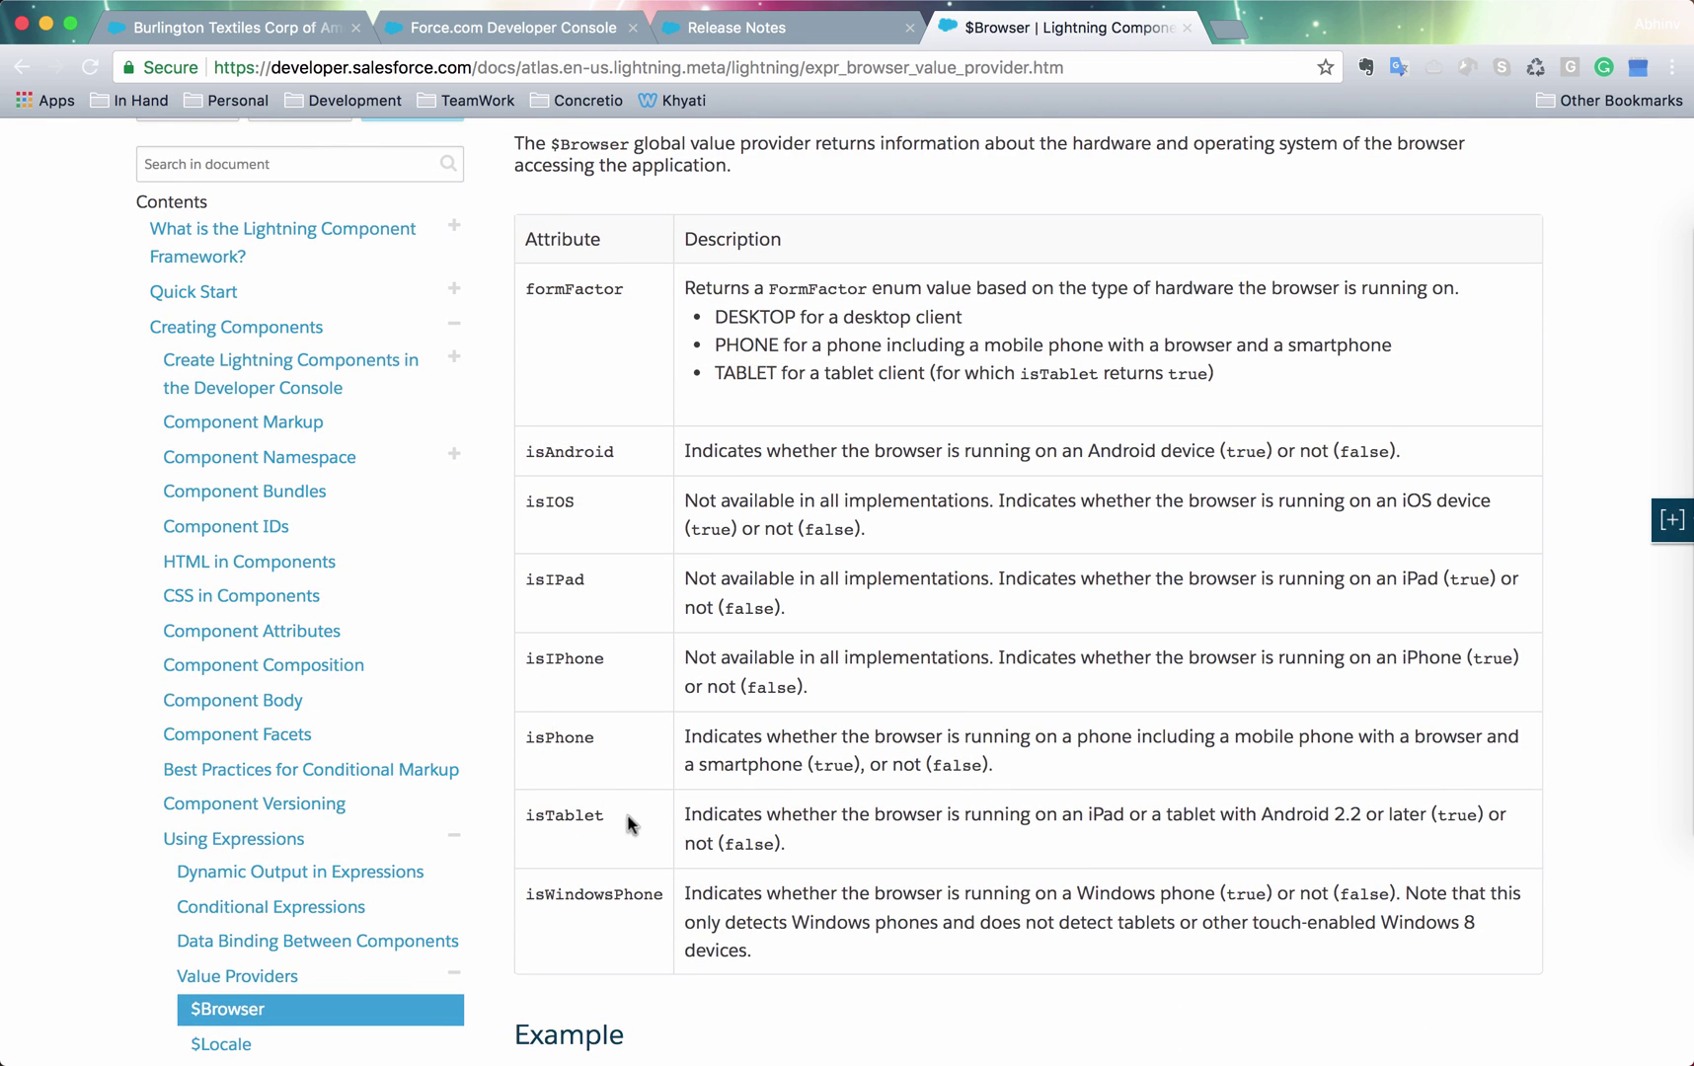
{"action": "scroll", "coordinate": [701, 801], "scroll_direction": "down", "scroll_amount": 5}
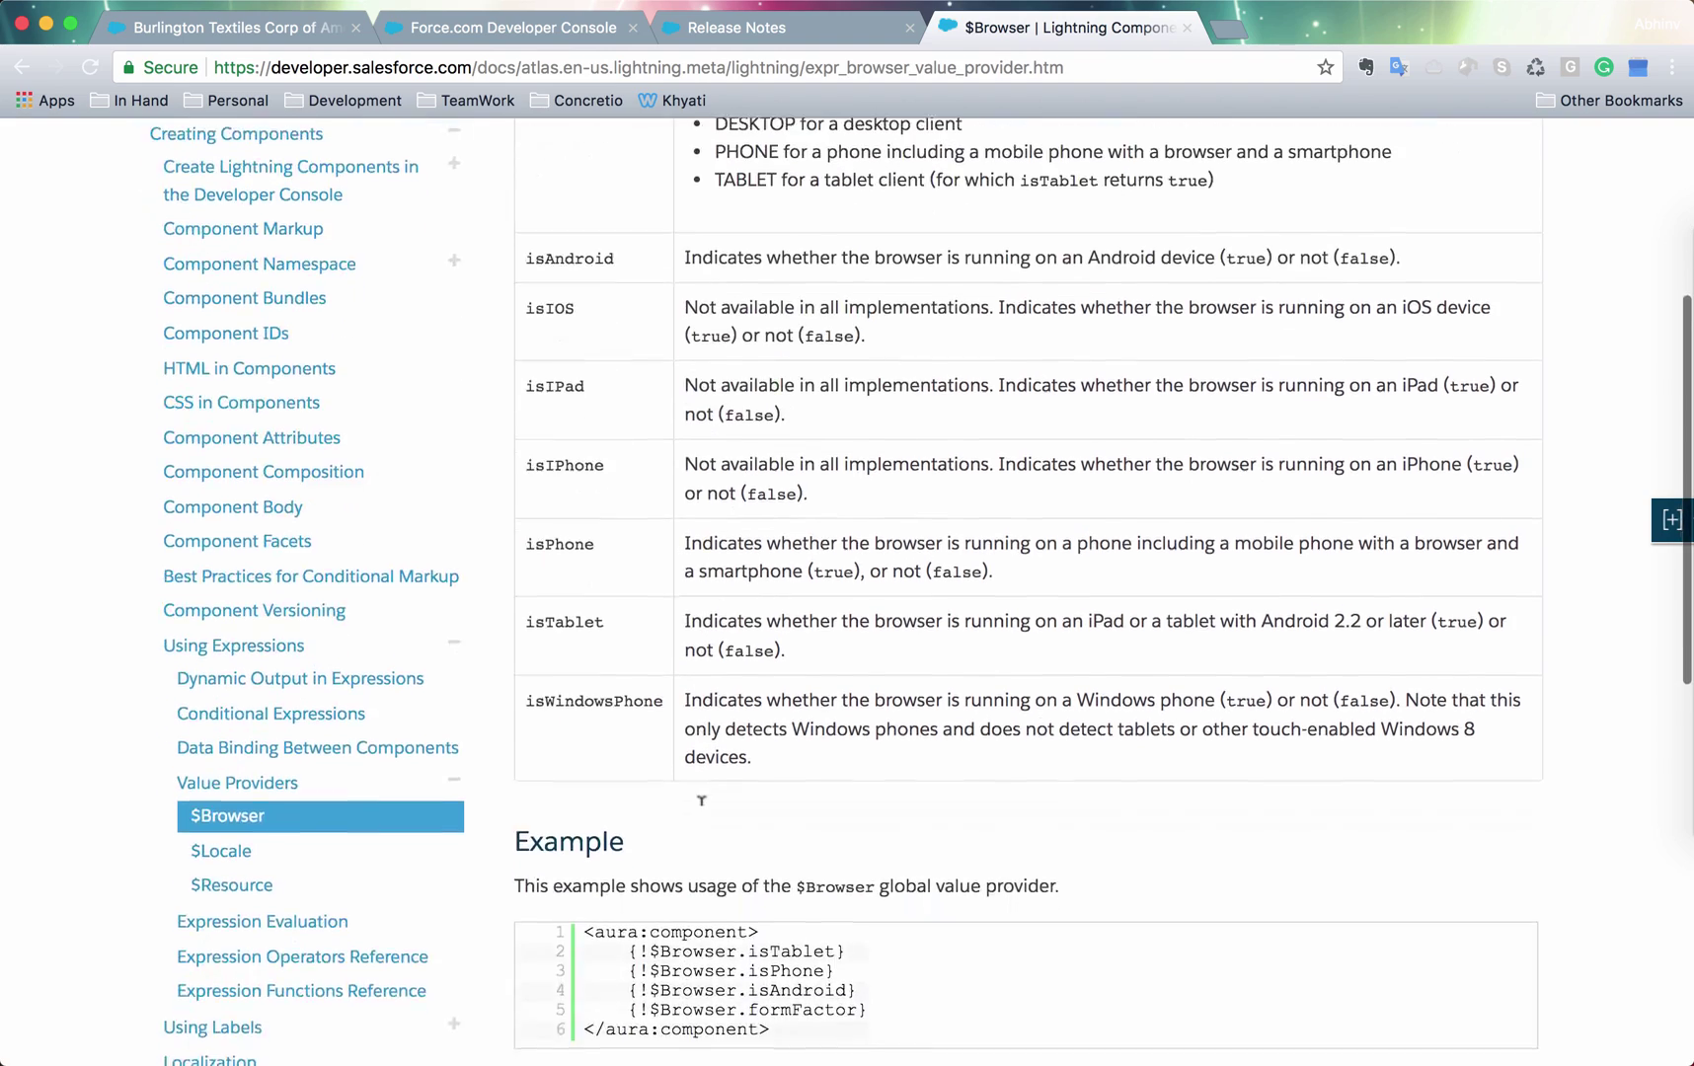
{"action": "scroll", "coordinate": [701, 800], "scroll_direction": "up", "scroll_amount": 3}
{"action": "scroll", "coordinate": [701, 801], "scroll_direction": "up", "scroll_amount": 4}
{"action": "scroll", "coordinate": [701, 800], "scroll_direction": "down", "scroll_amount": 1}
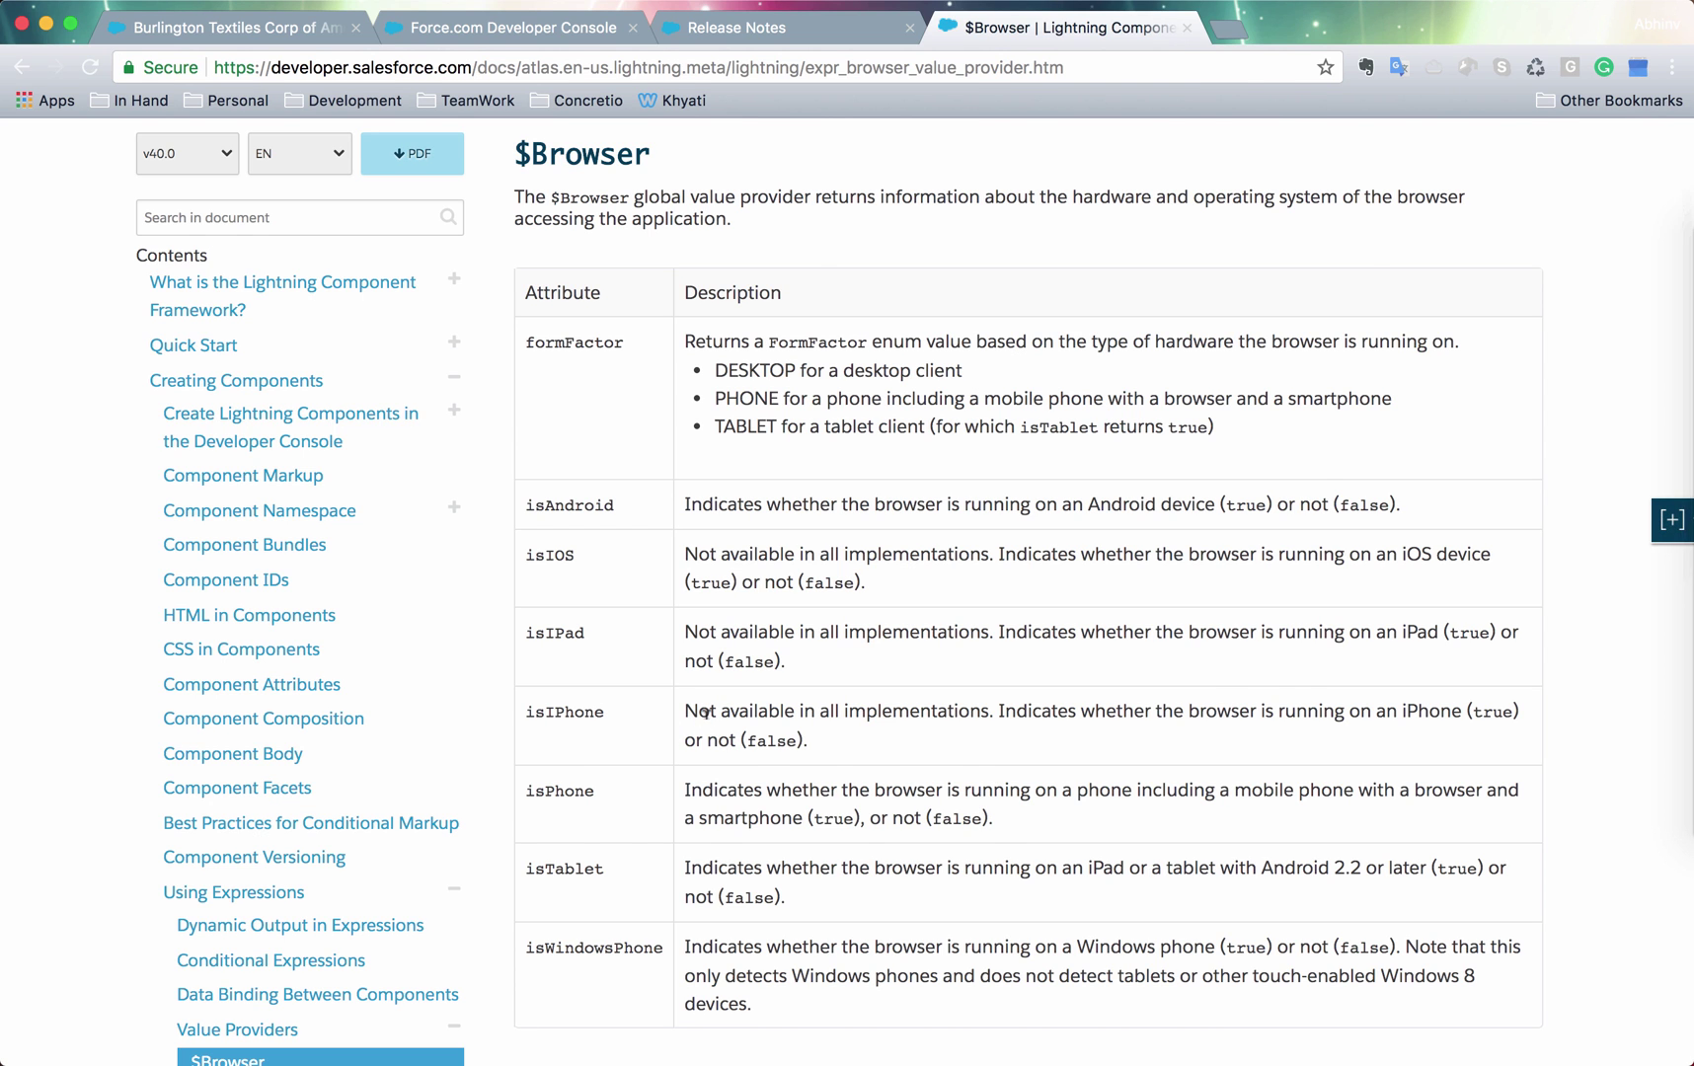
Return to the release notes example aura:component code and point out the Small width value
{"action": "key", "text": "ctrl+shift+Tab"}
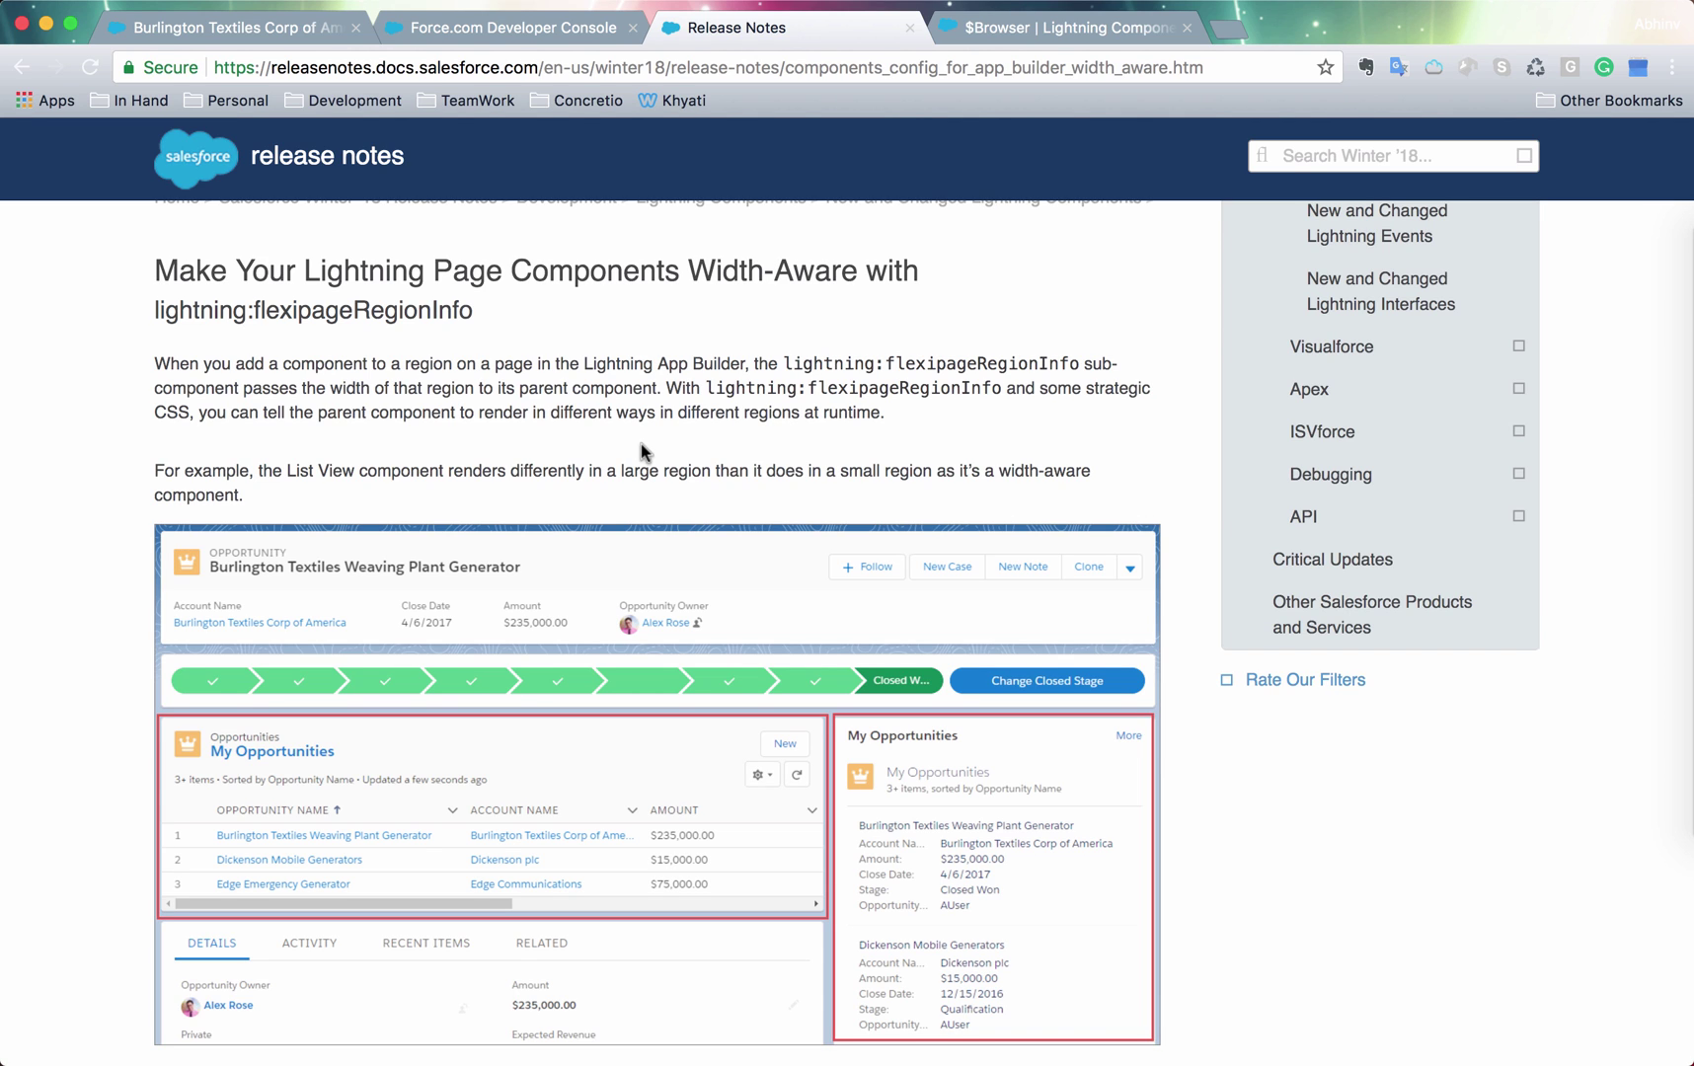
{"action": "scroll", "coordinate": [641, 446], "scroll_direction": "down", "scroll_amount": 4}
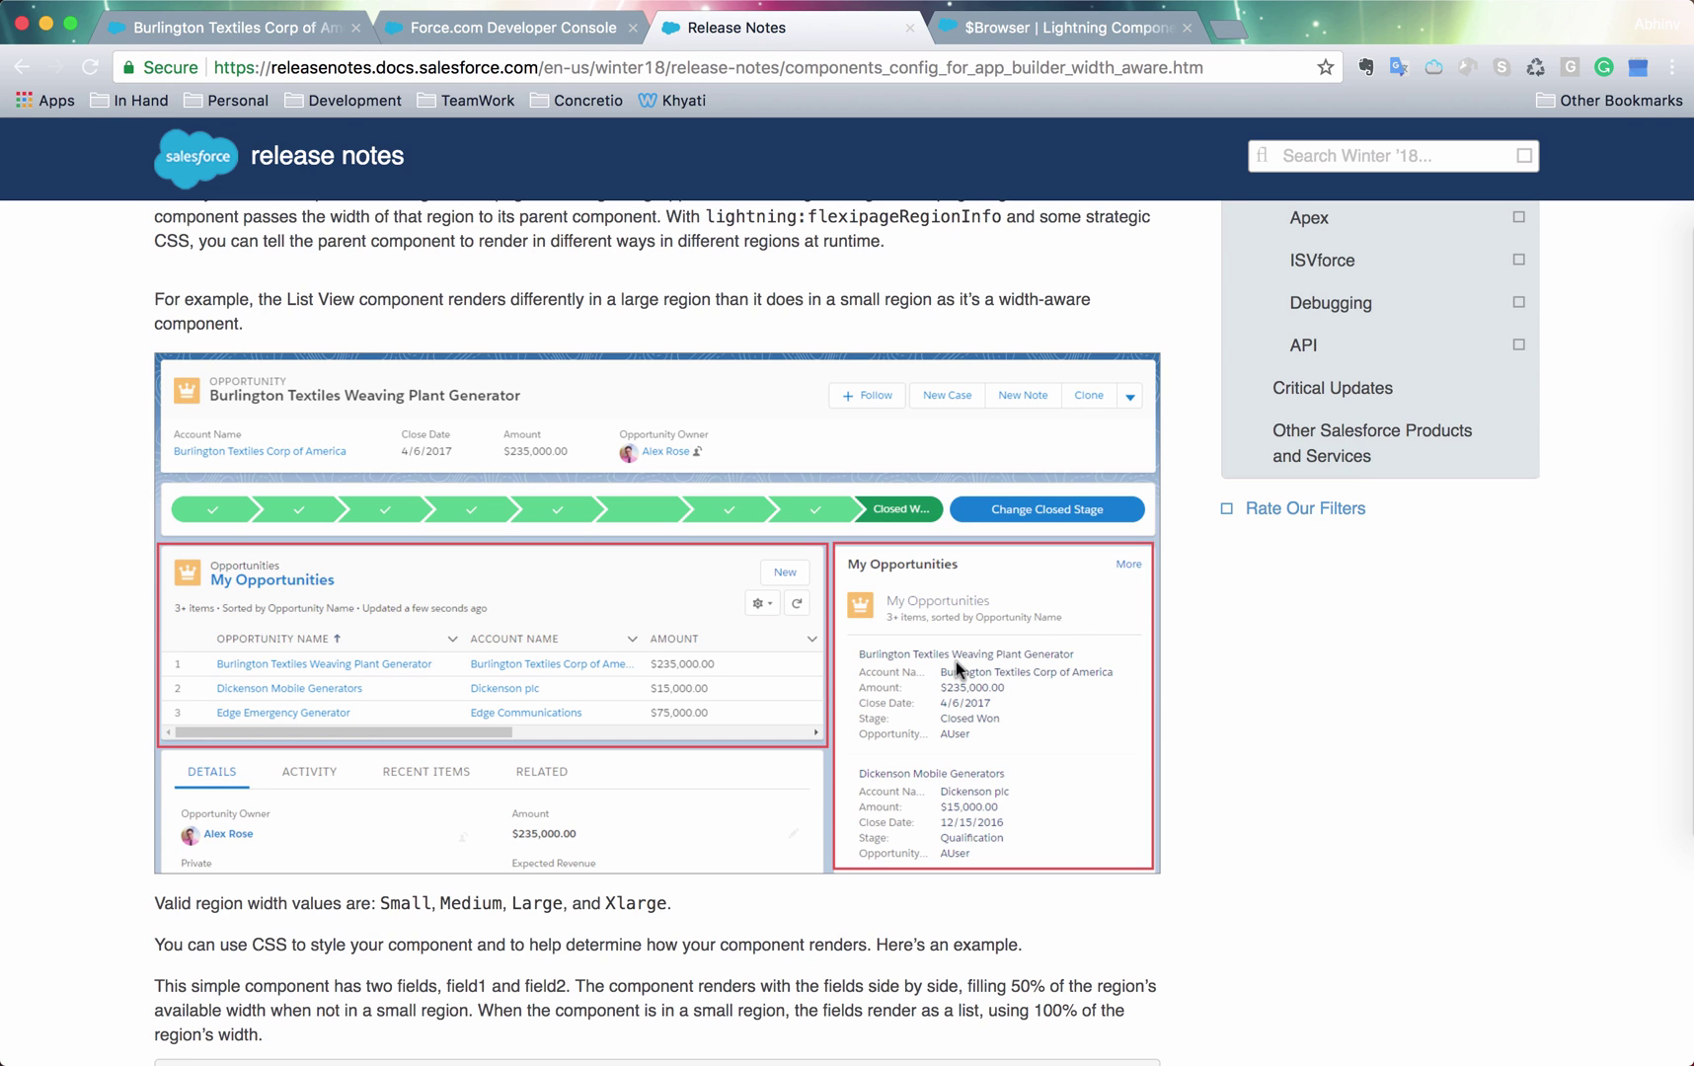
{"action": "scroll", "coordinate": [956, 661], "scroll_direction": "up", "scroll_amount": 4}
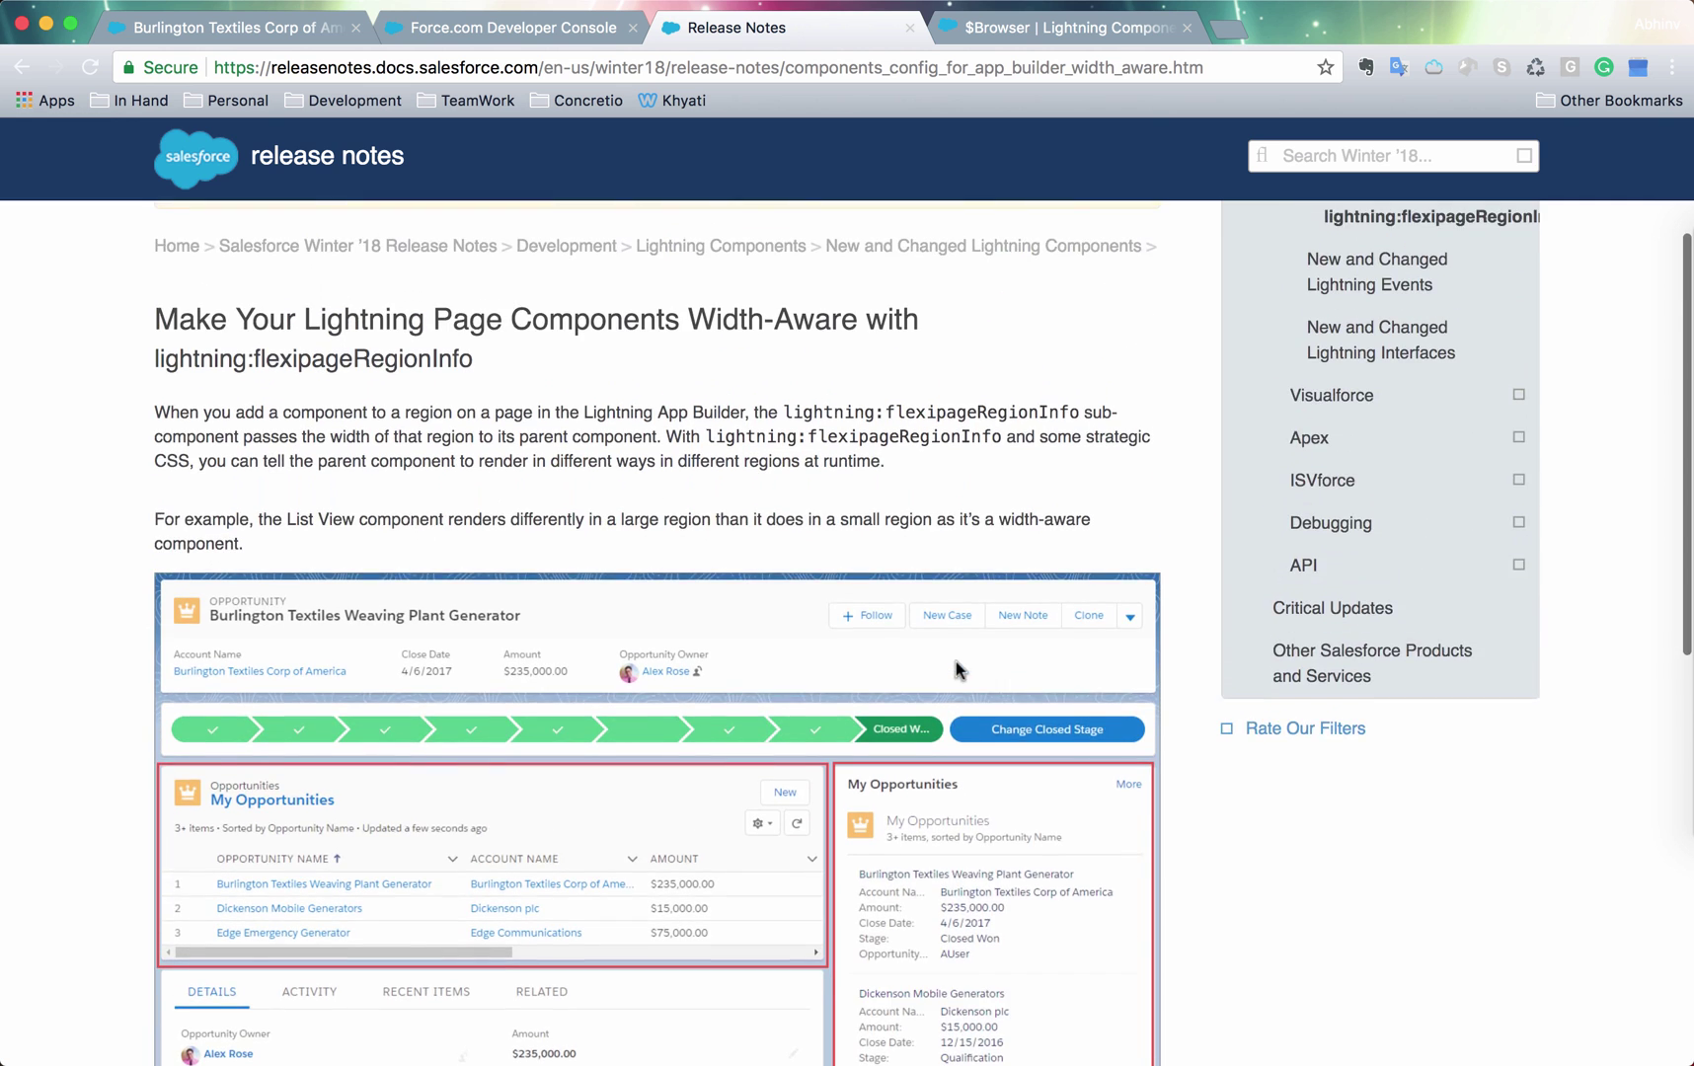
{"action": "scroll", "coordinate": [955, 661], "scroll_direction": "down", "scroll_amount": 3}
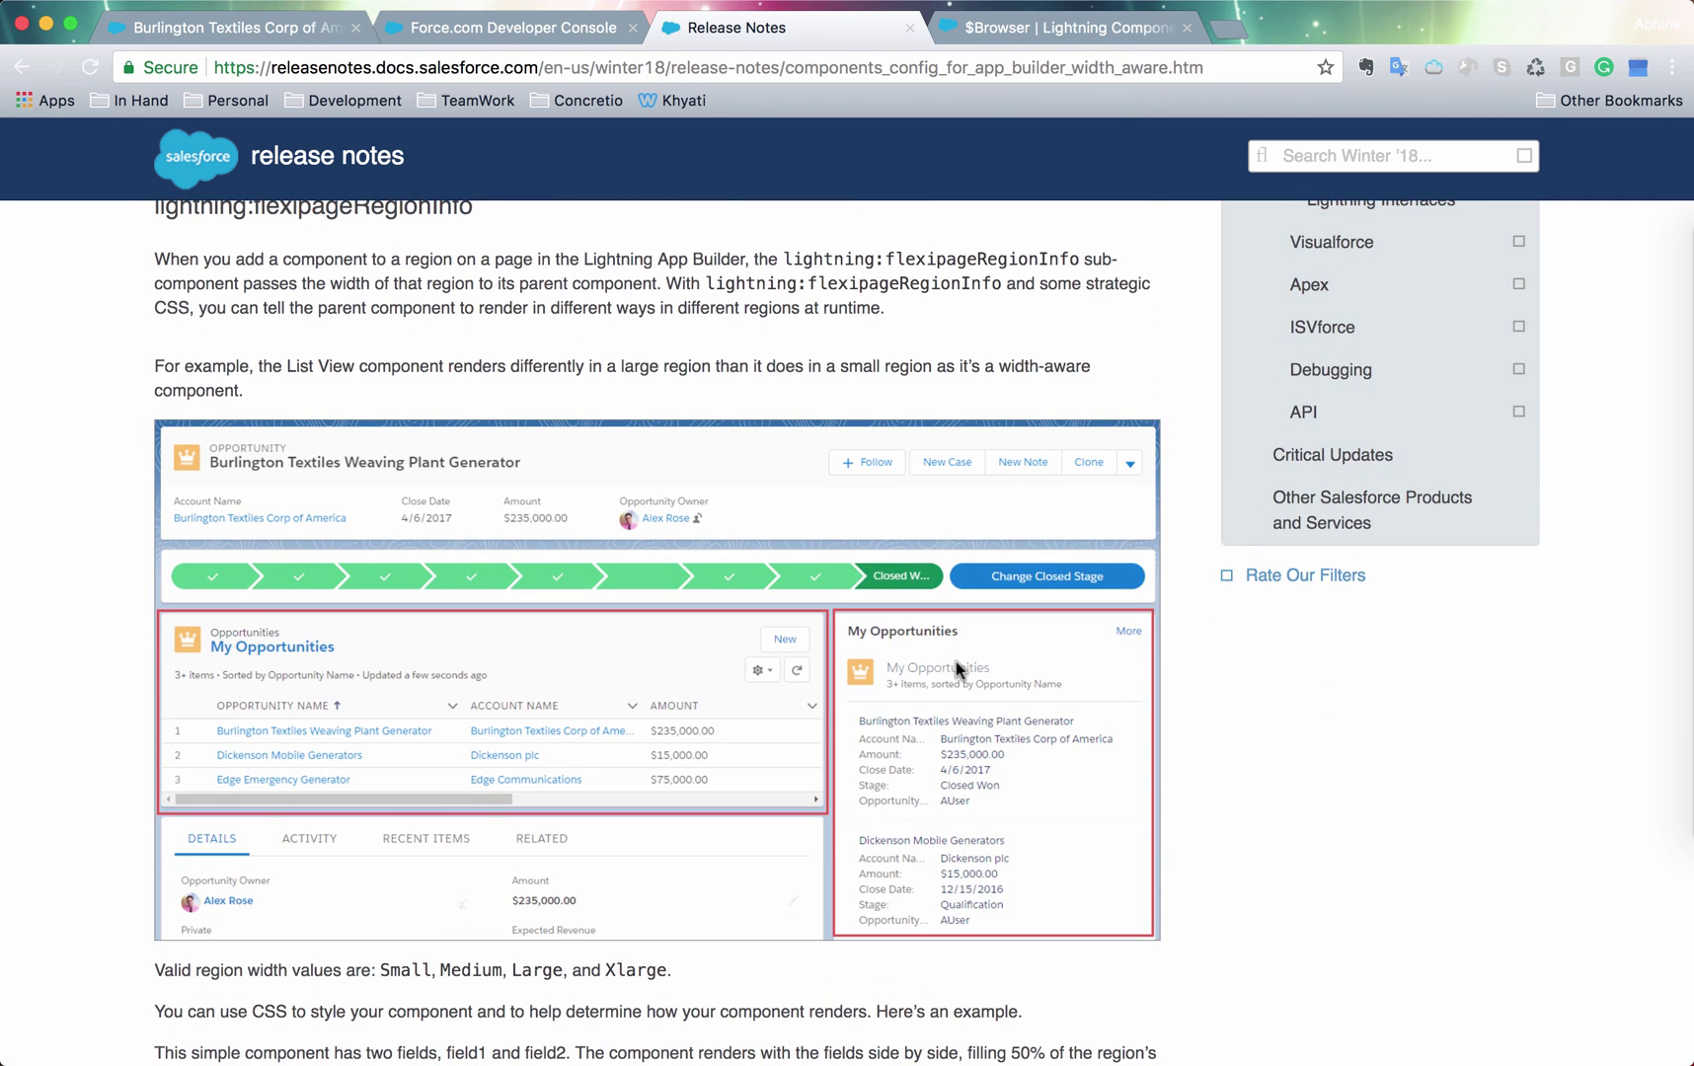
{"action": "scroll", "coordinate": [432, 943], "scroll_direction": "down", "scroll_amount": 2}
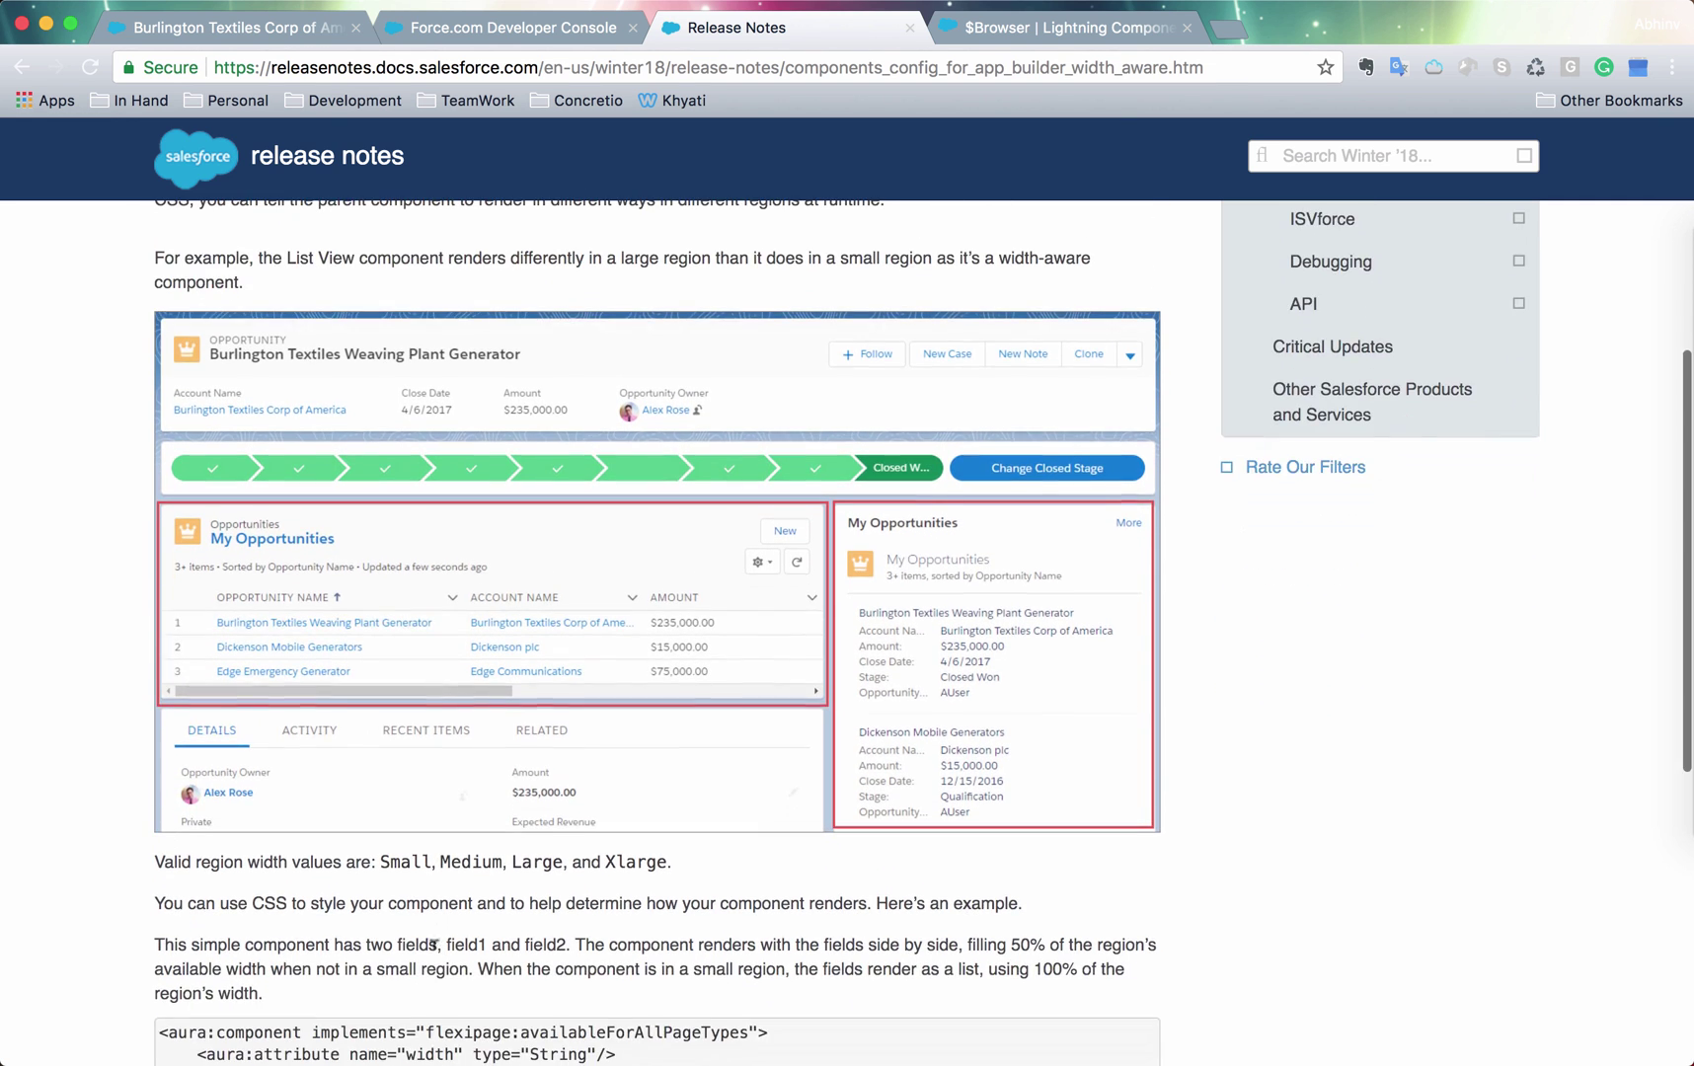
{"action": "left_click", "coordinate": [404, 863]}
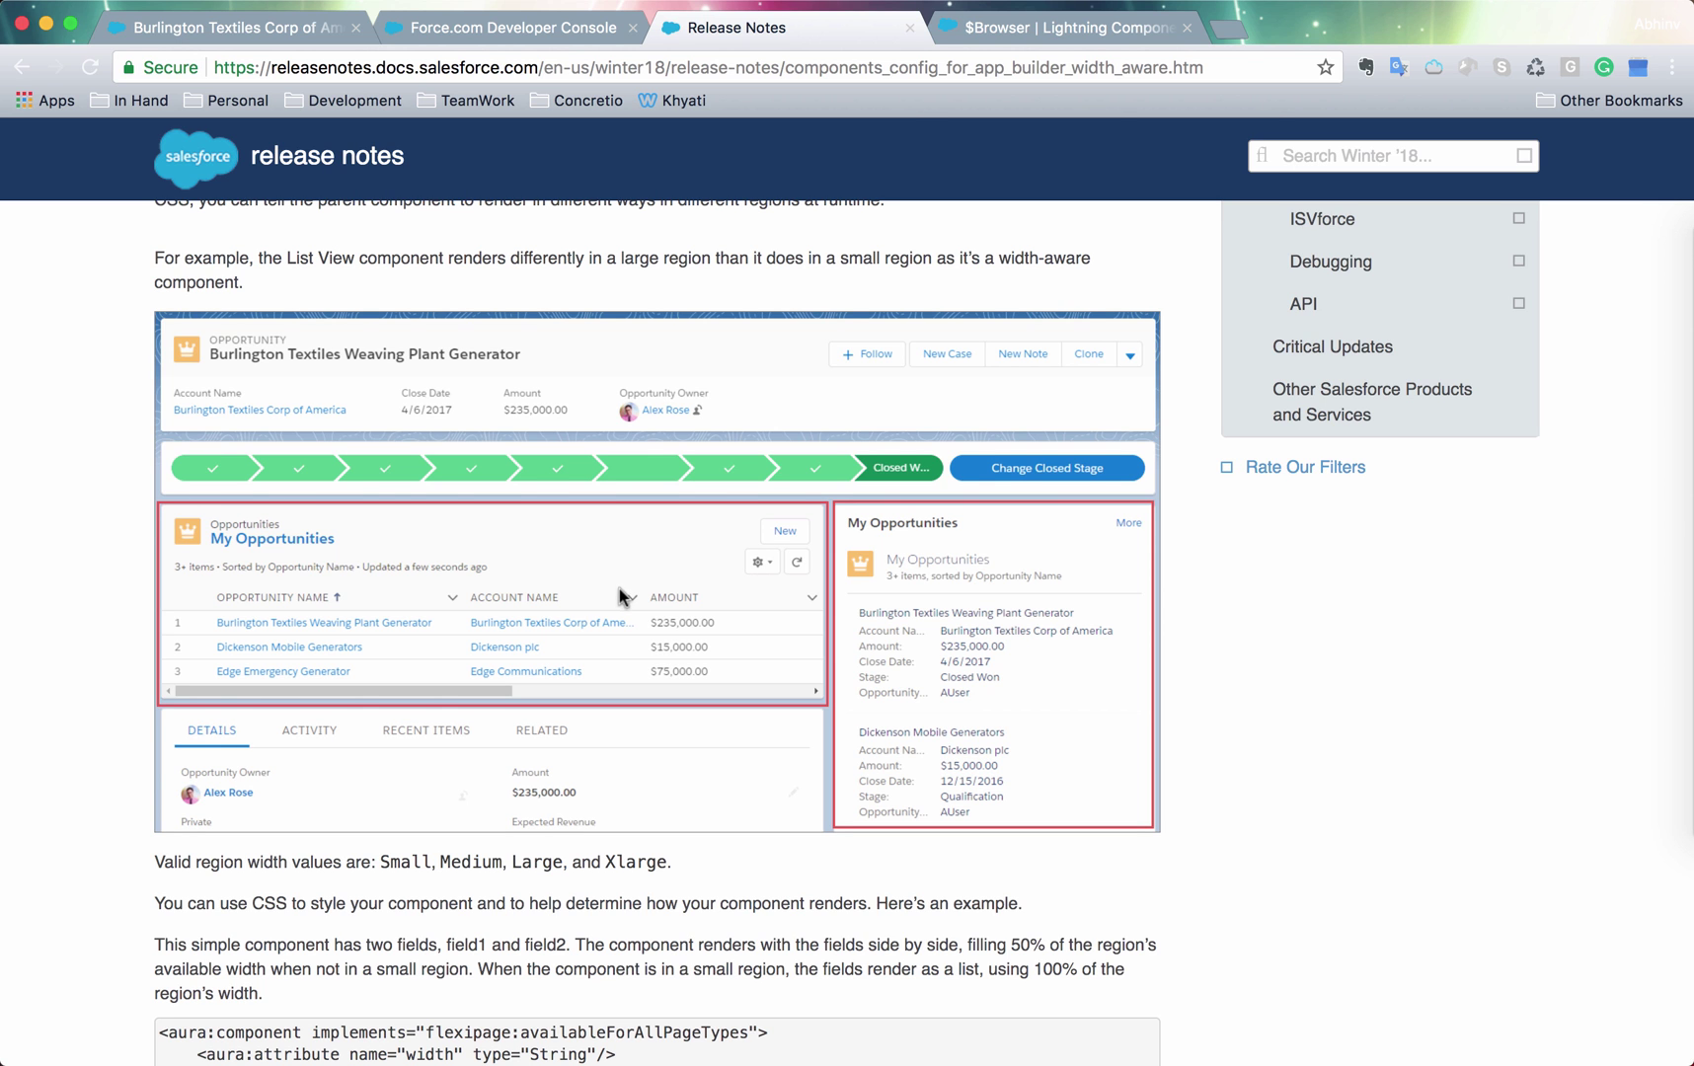
{"action": "scroll", "coordinate": [665, 508], "scroll_direction": "down", "scroll_amount": 5}
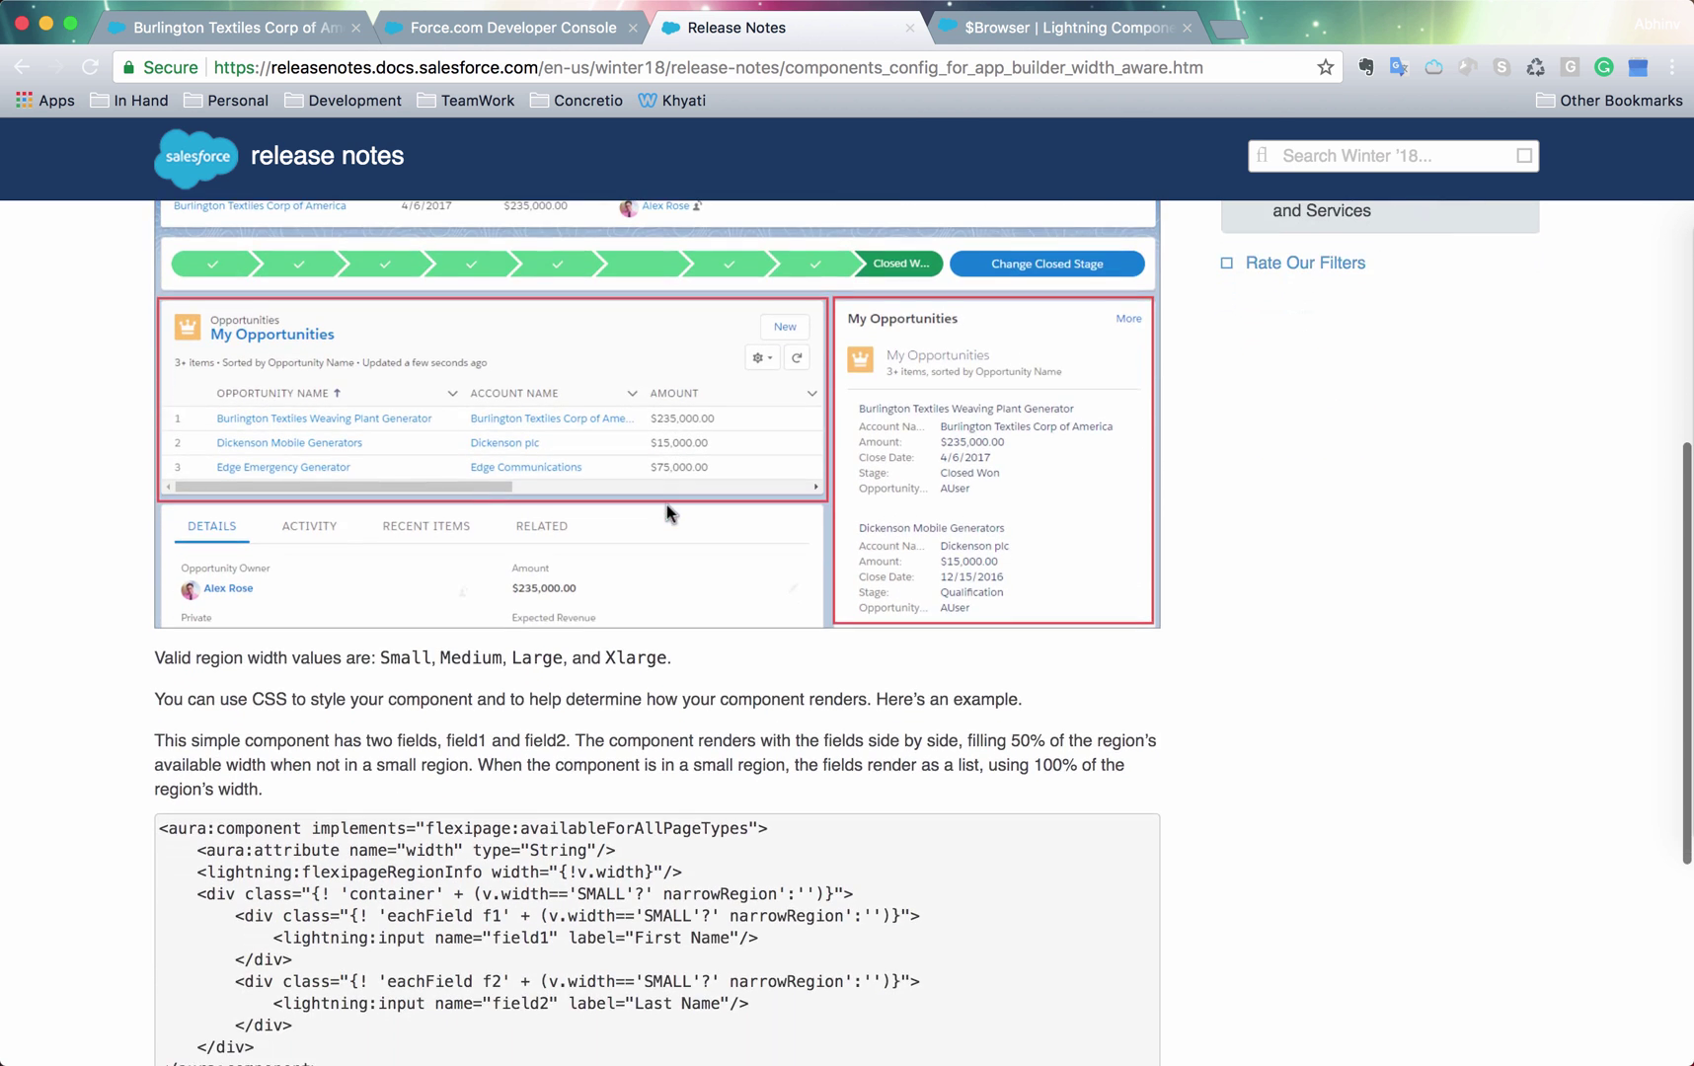
{"action": "scroll", "coordinate": [665, 508], "scroll_direction": "up", "scroll_amount": 4}
{"action": "scroll", "coordinate": [666, 510], "scroll_direction": "up", "scroll_amount": 2}
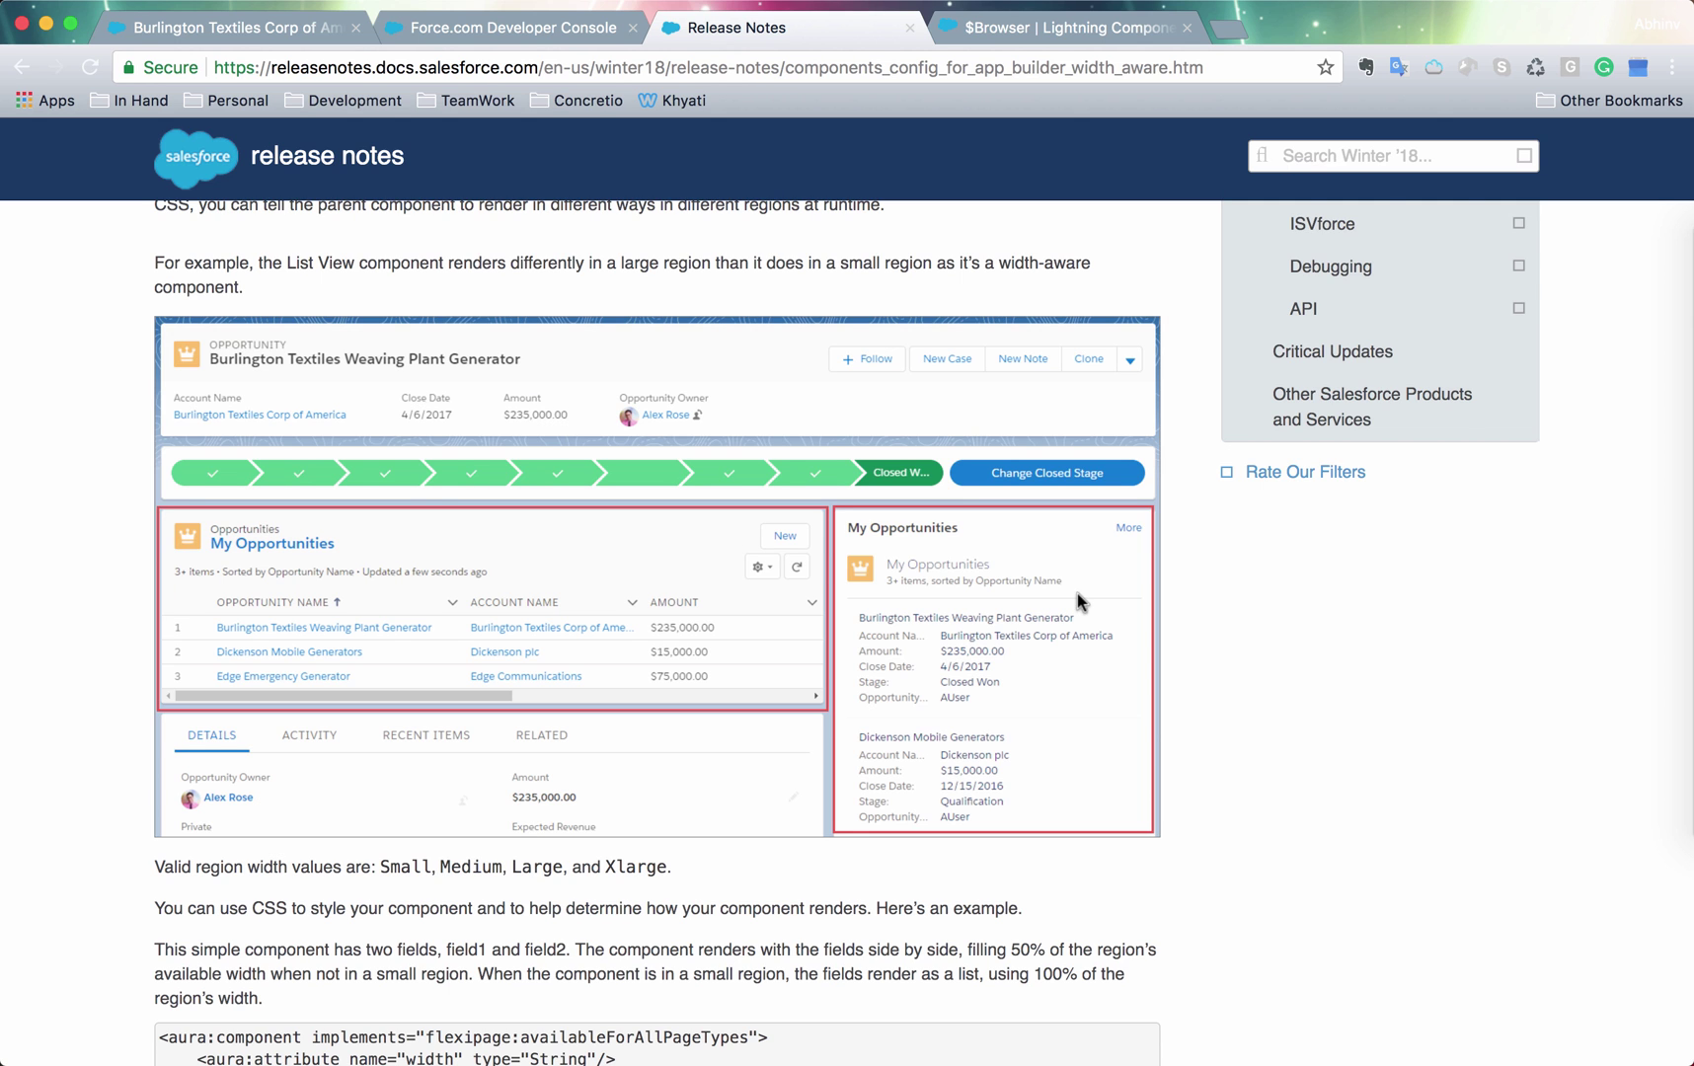
{"action": "scroll", "coordinate": [782, 776], "scroll_direction": "down", "scroll_amount": 5}
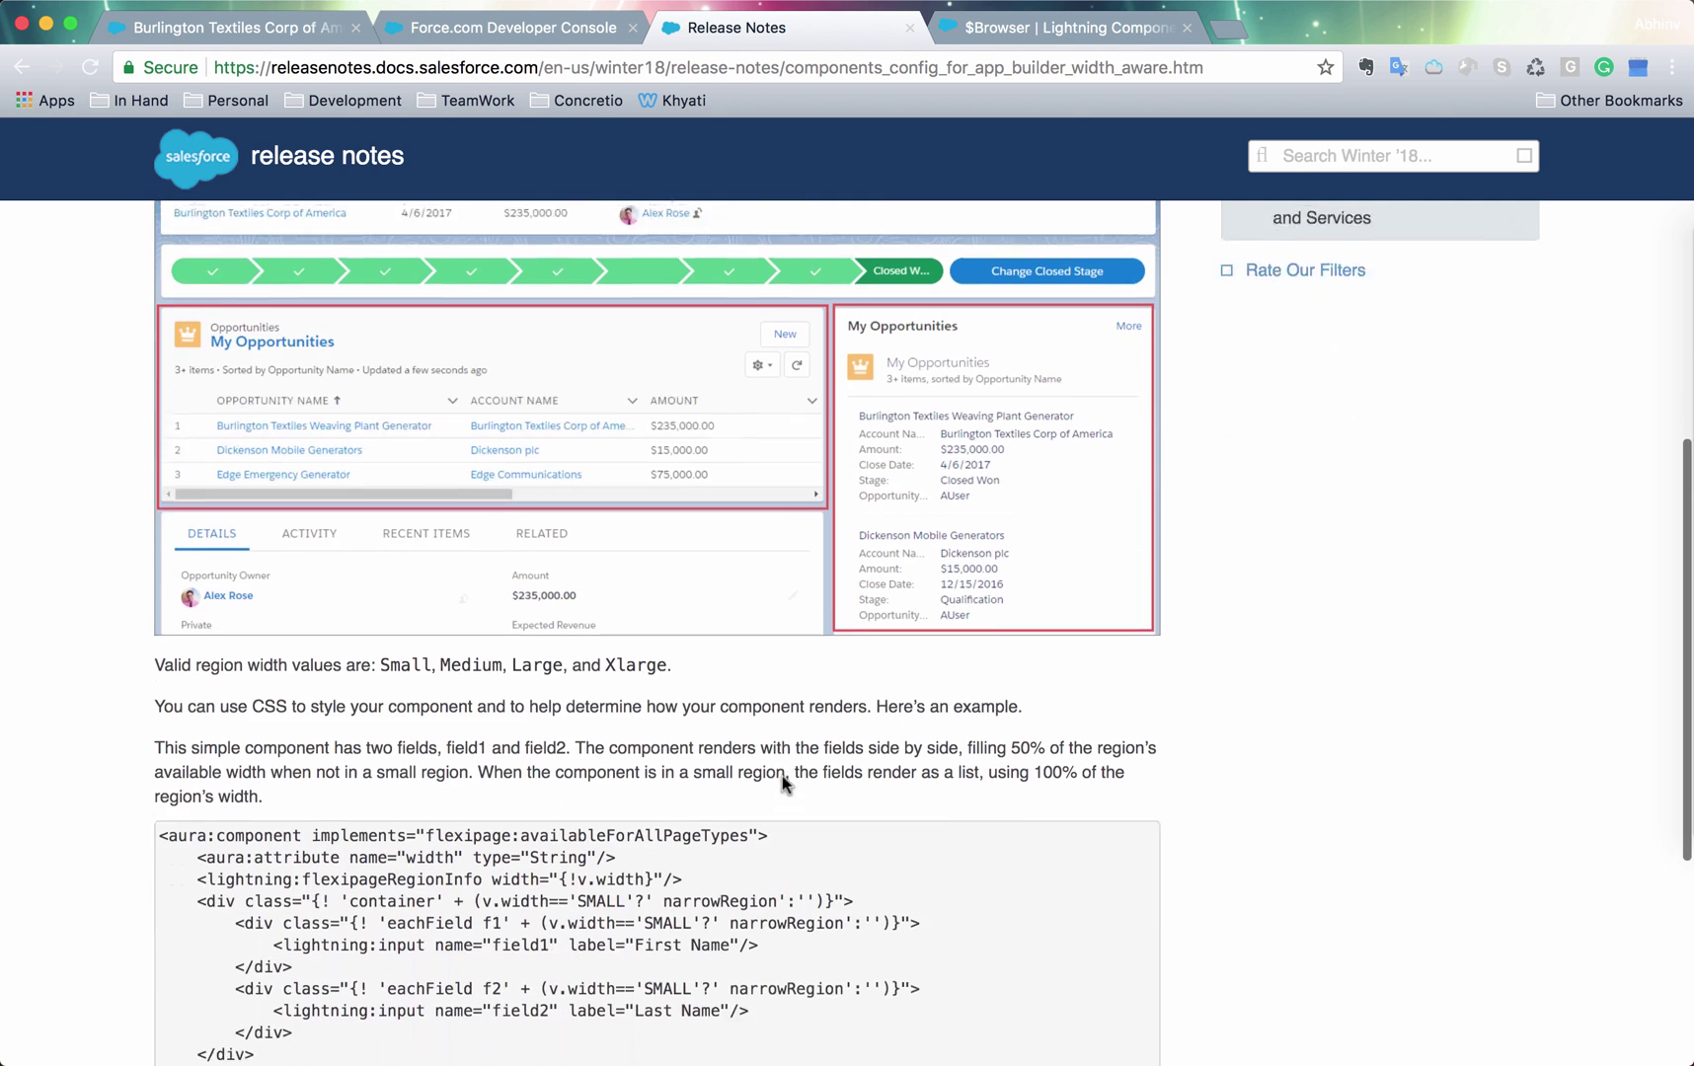
{"action": "scroll", "coordinate": [782, 784], "scroll_direction": "down", "scroll_amount": 1}
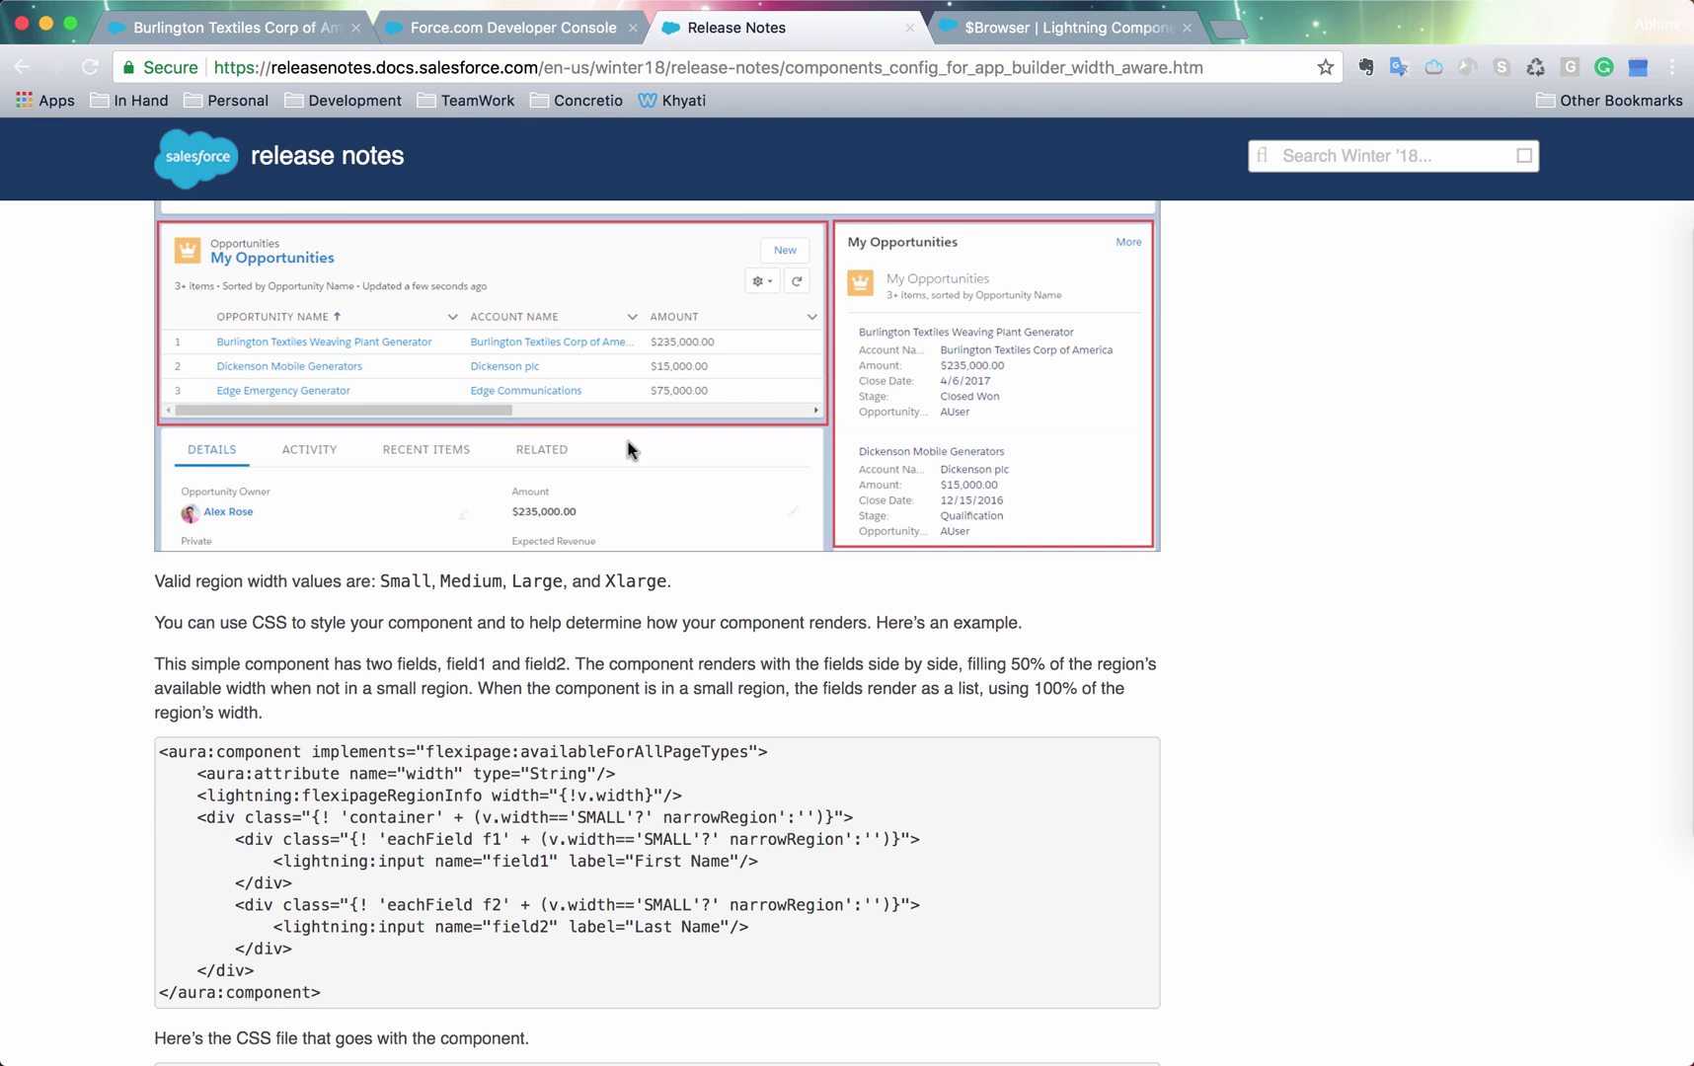
Open flexipageRegionInfoTest.cmp and compare its width usage against the release notes example
{"action": "left_click", "coordinate": [545, 24]}
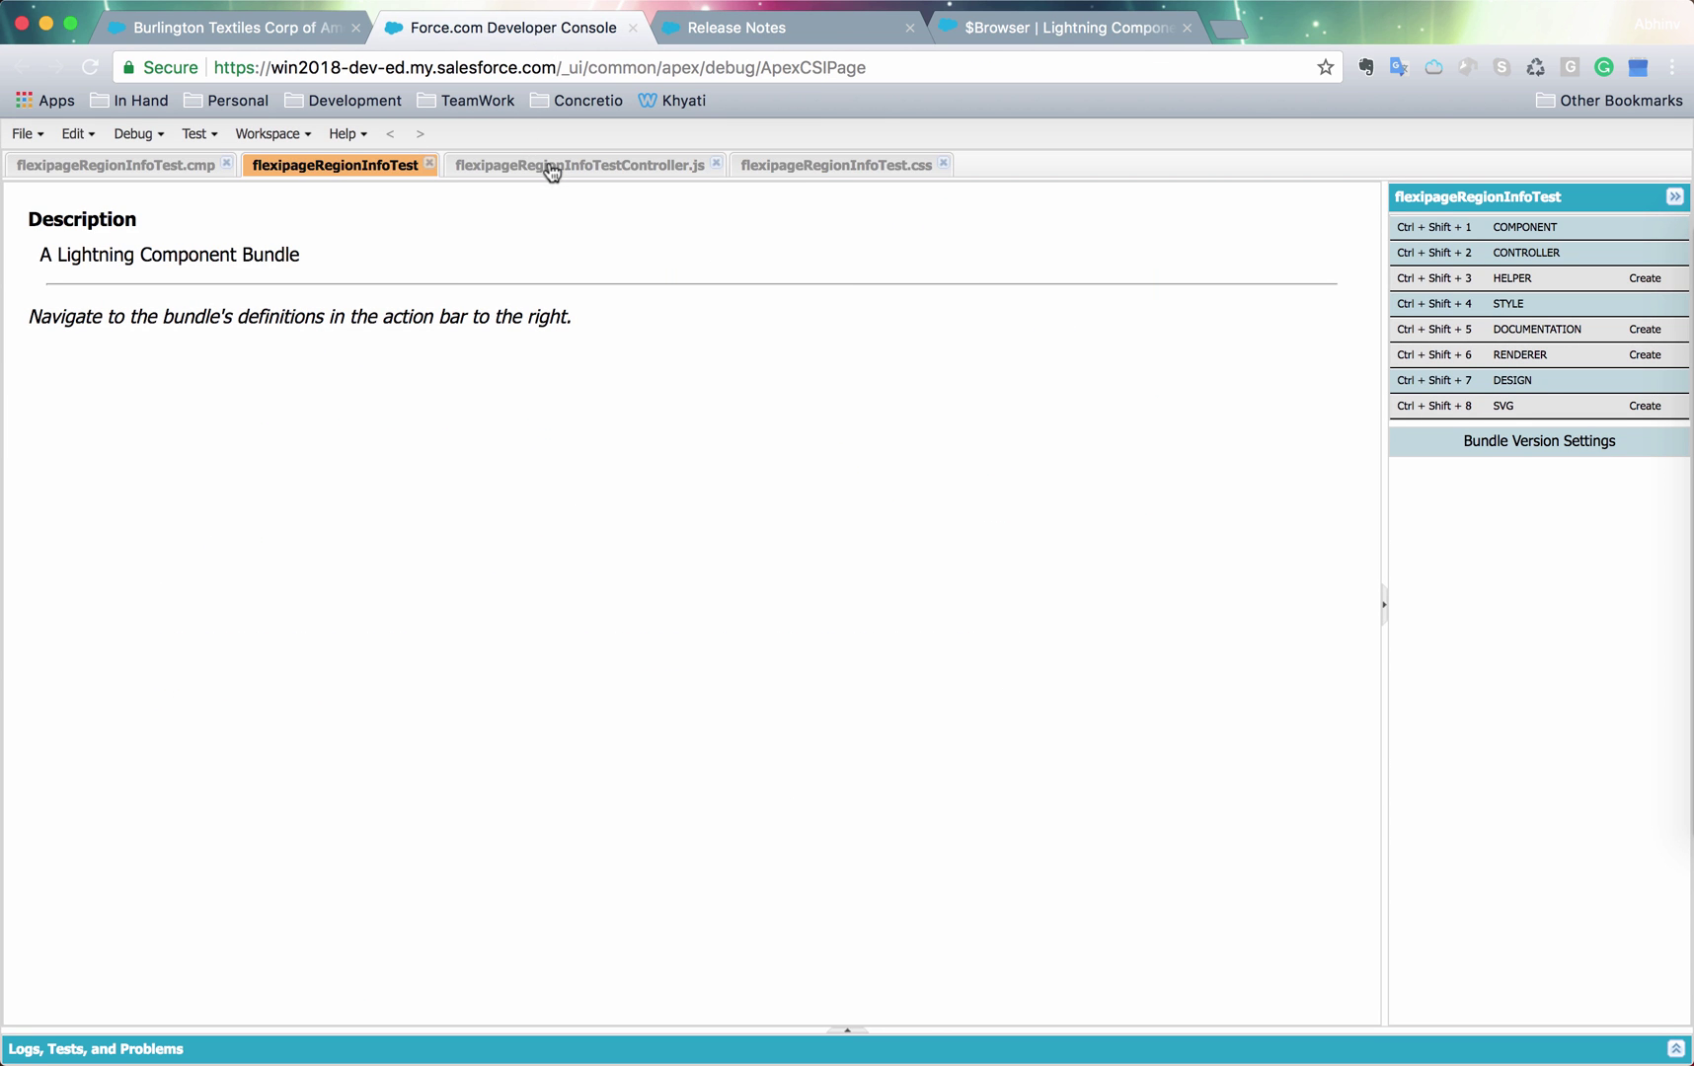
{"action": "left_click", "coordinate": [166, 167]}
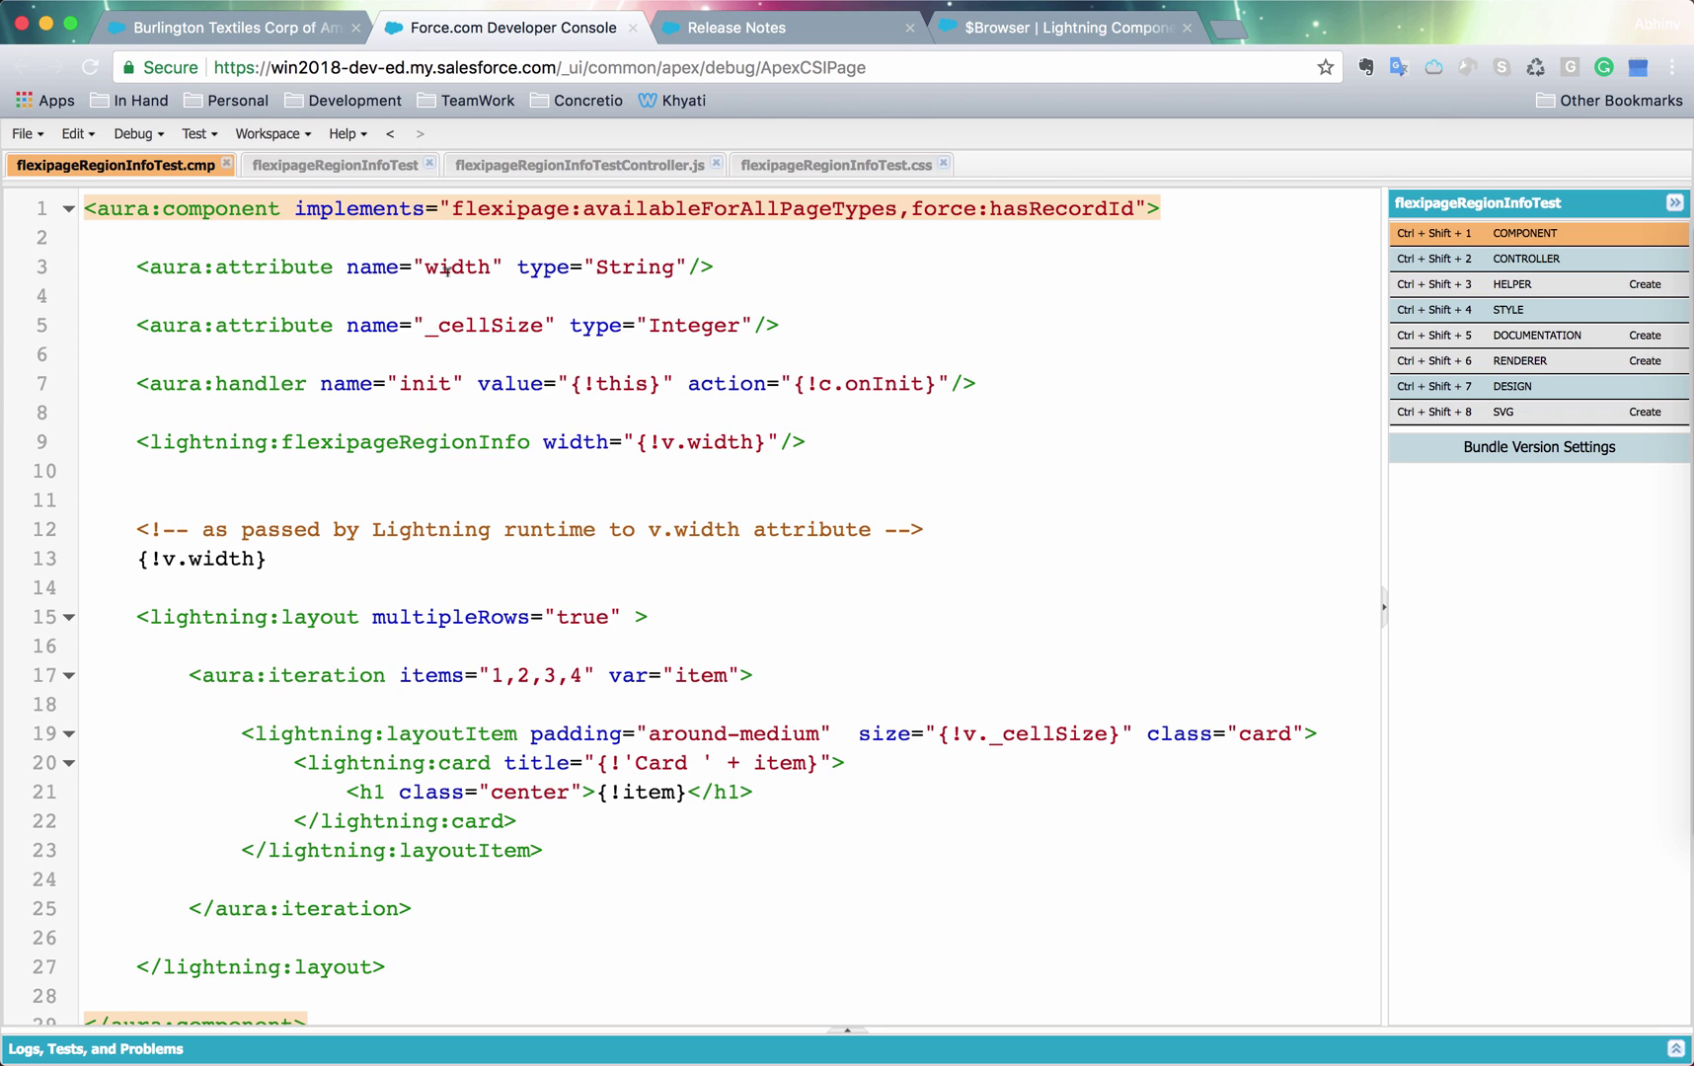
{"action": "double_click", "coordinate": [731, 441]}
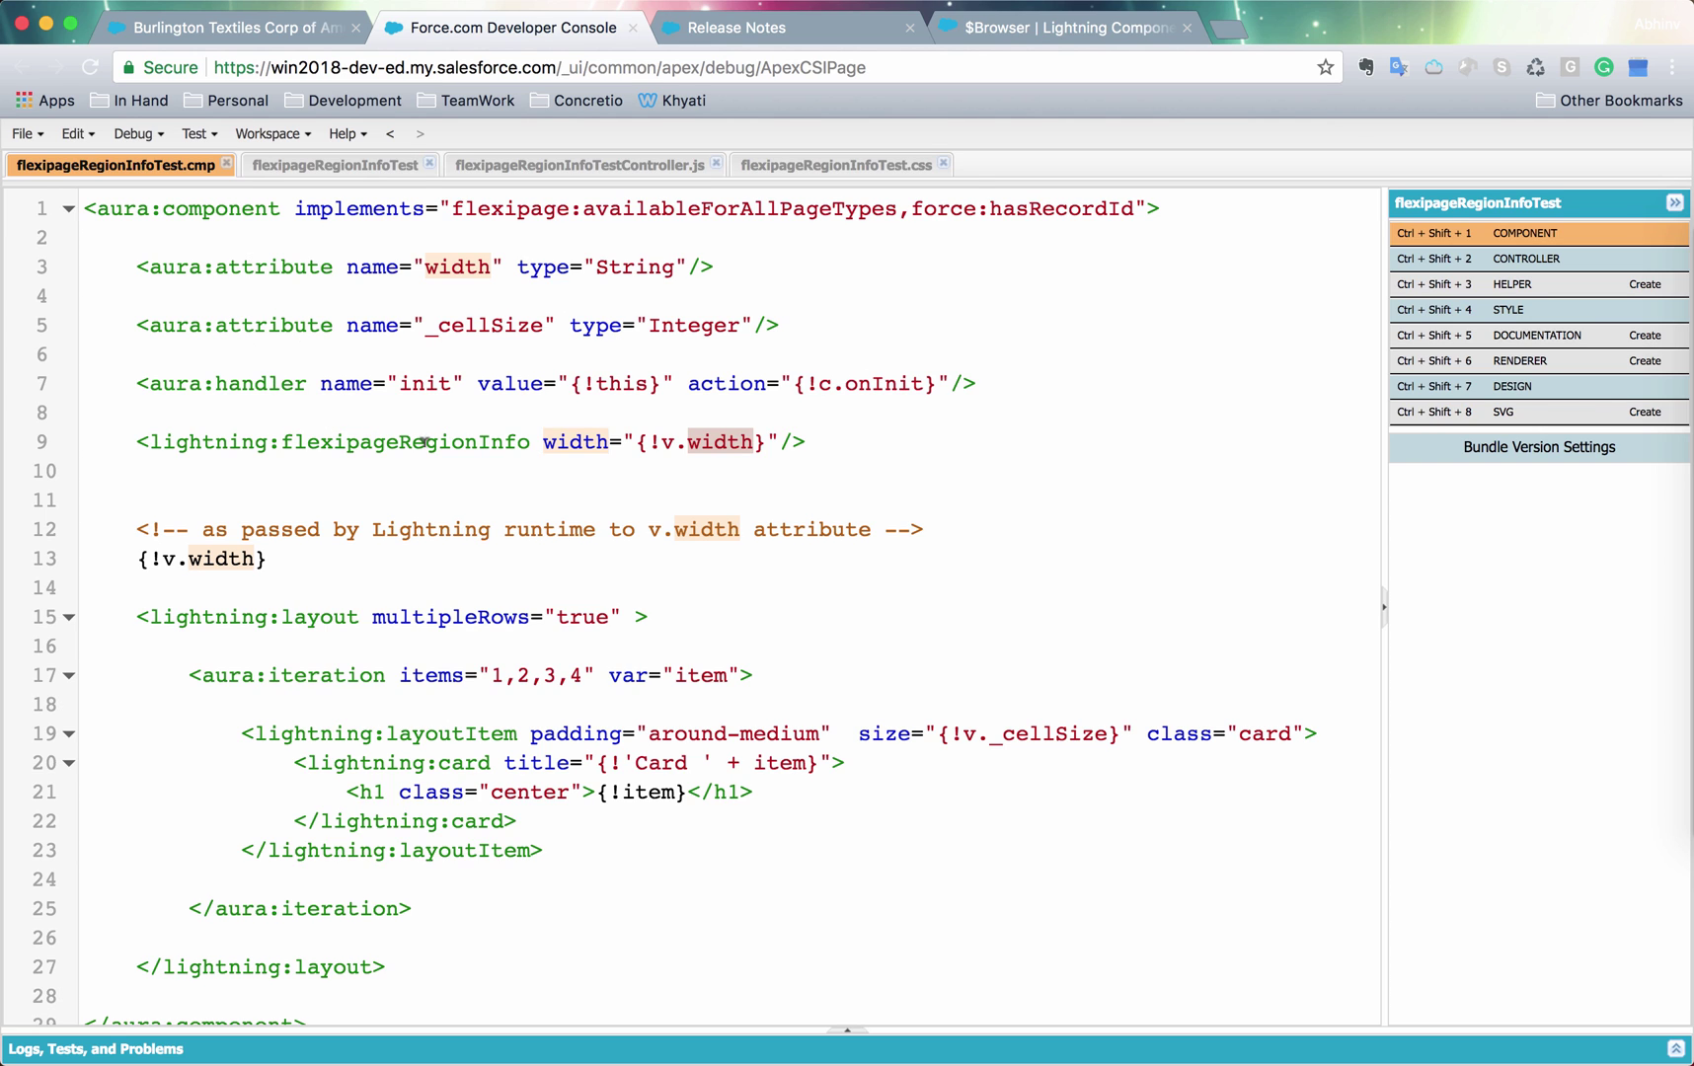
{"action": "key", "text": "ctrl+Tab"}
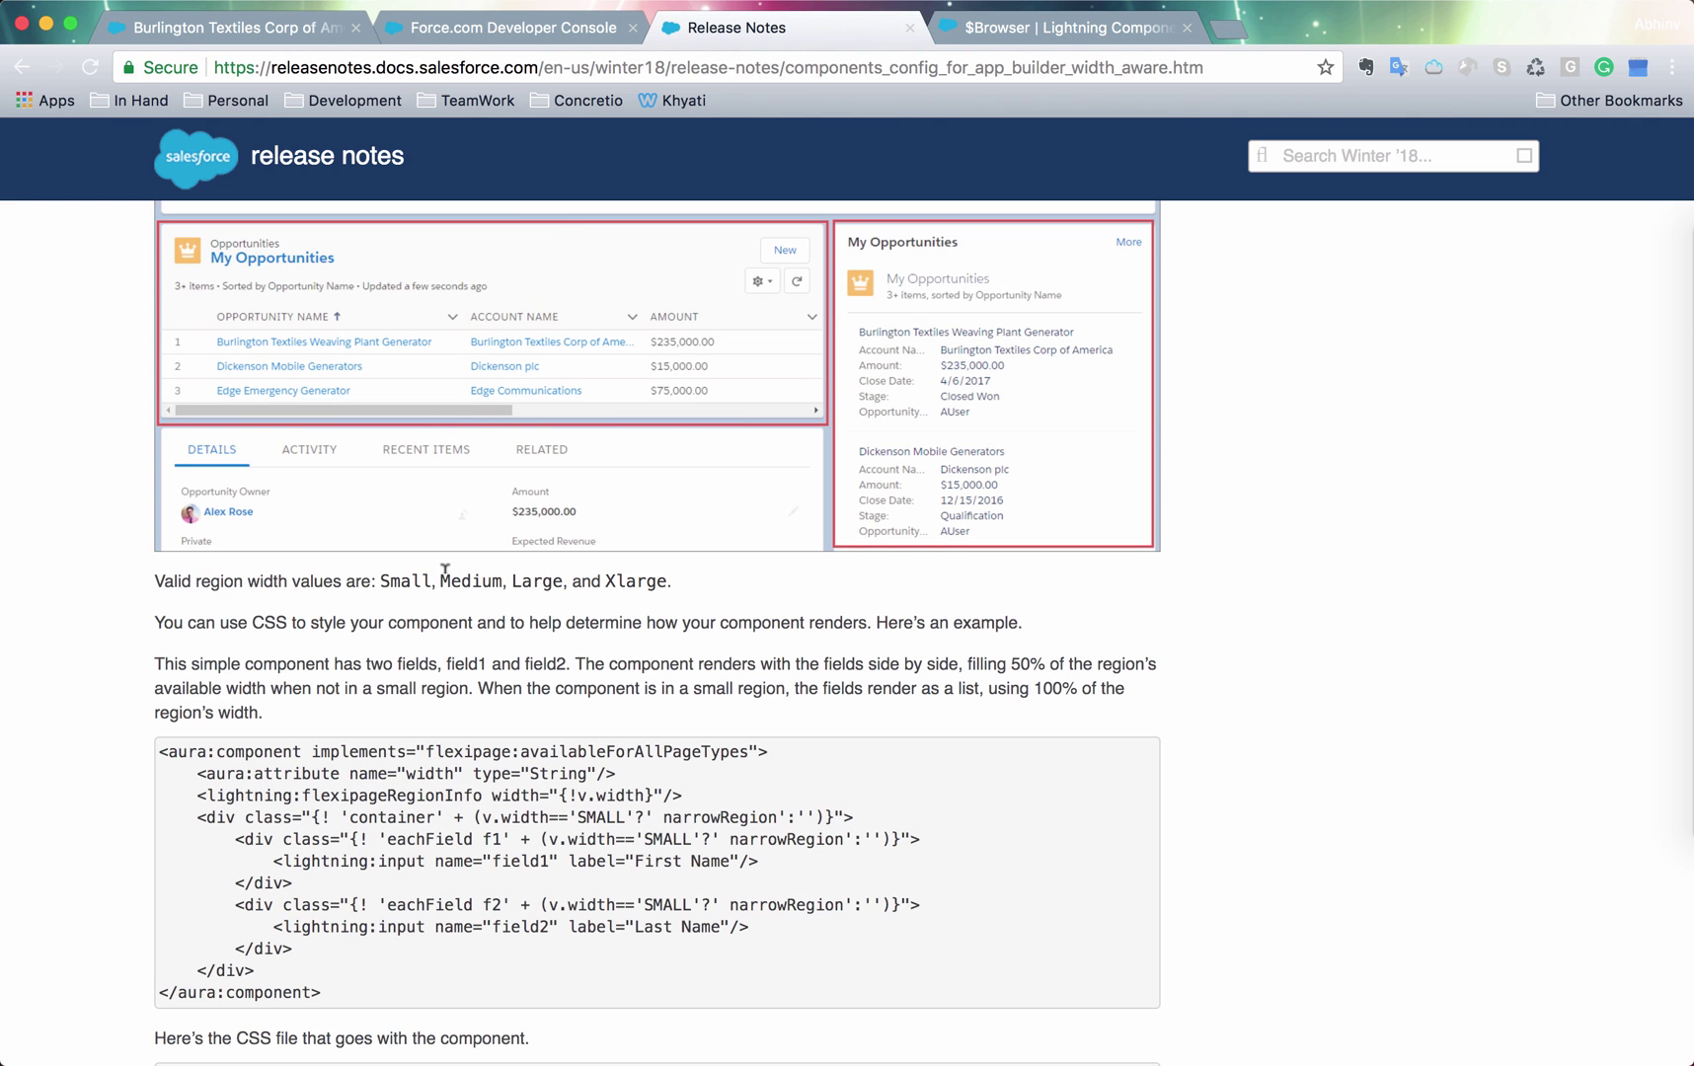
{"action": "left_click", "coordinate": [568, 32]}
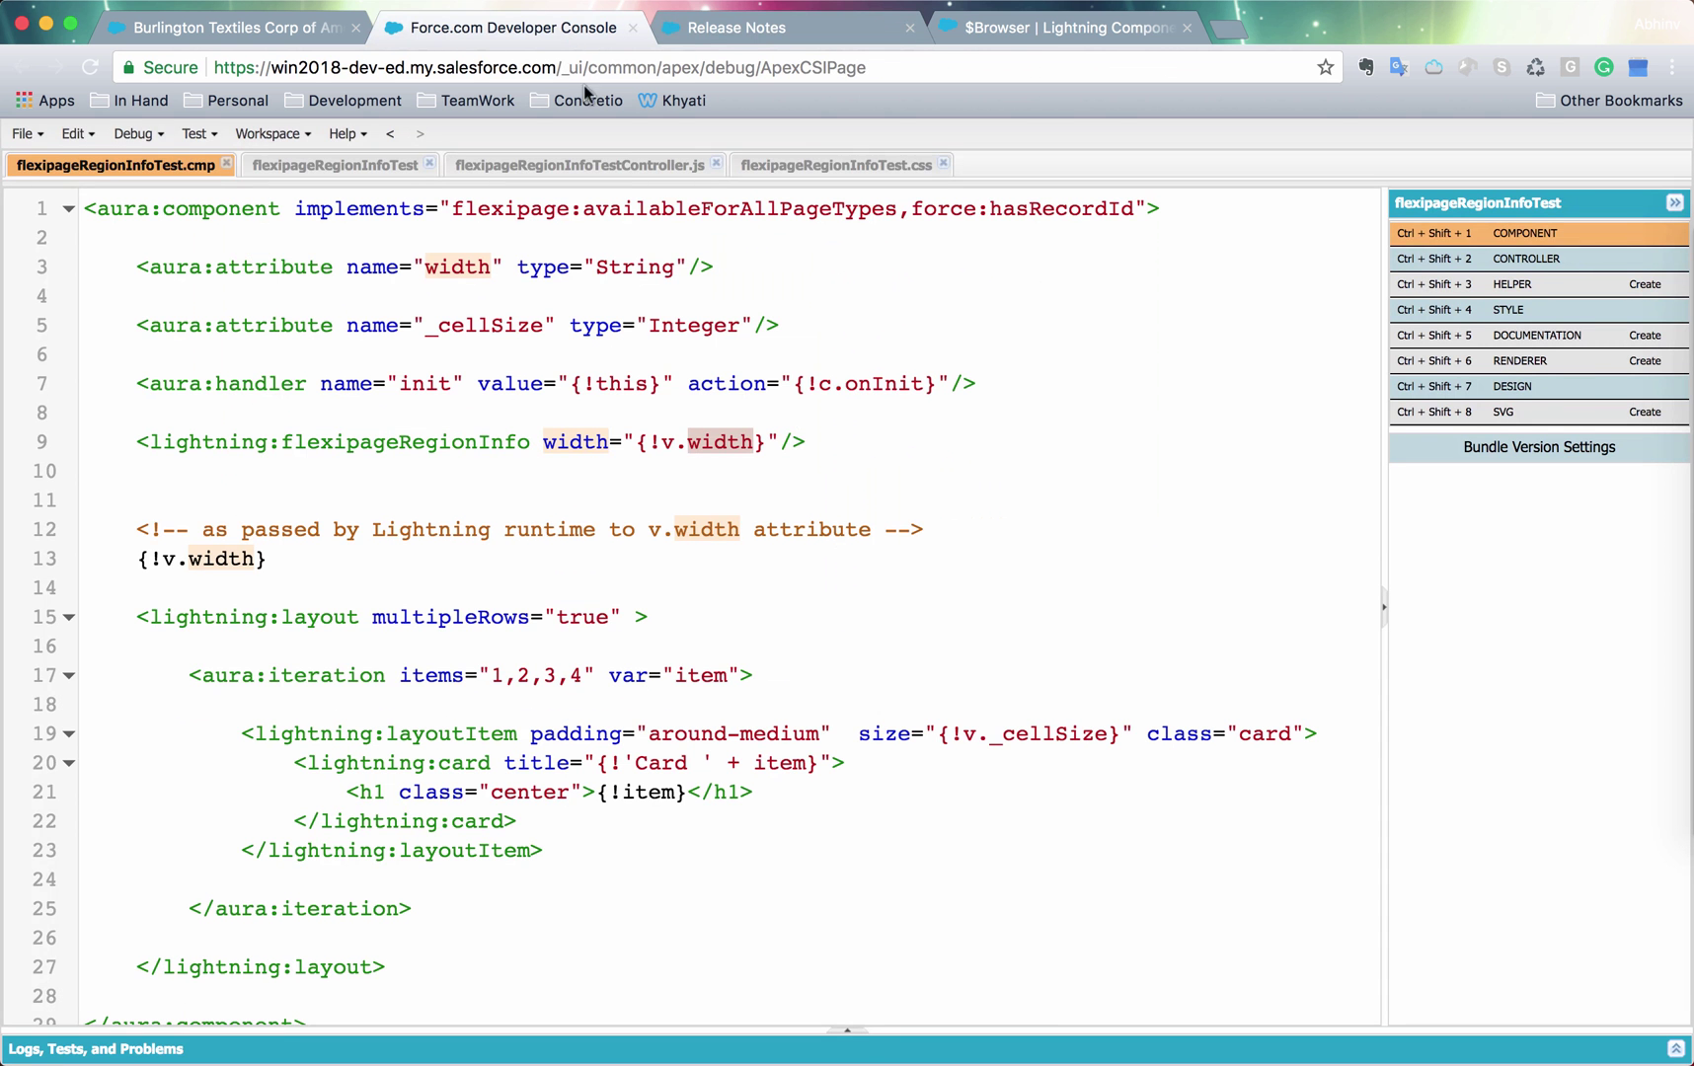
{"action": "left_click", "coordinate": [467, 262]}
{"action": "left_click", "coordinate": [517, 268]}
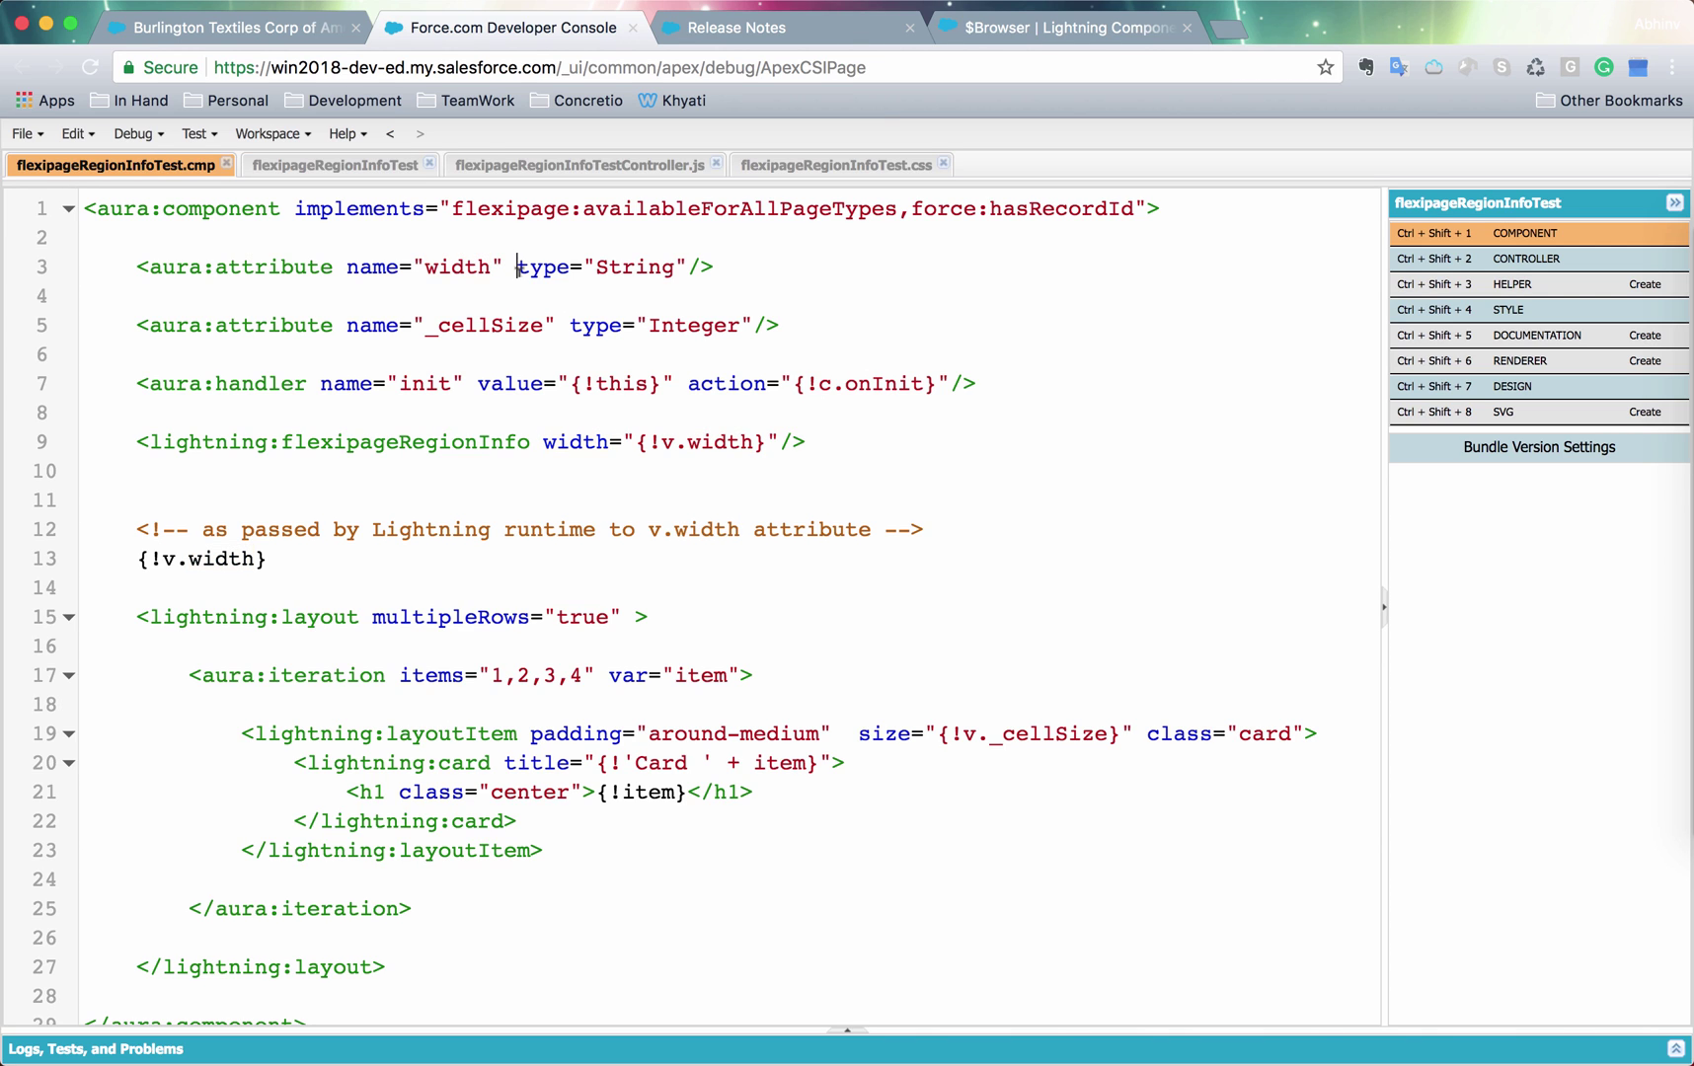
Open the Burlington Textiles account record page for editing from the Setup menu
{"action": "left_click", "coordinate": [309, 31]}
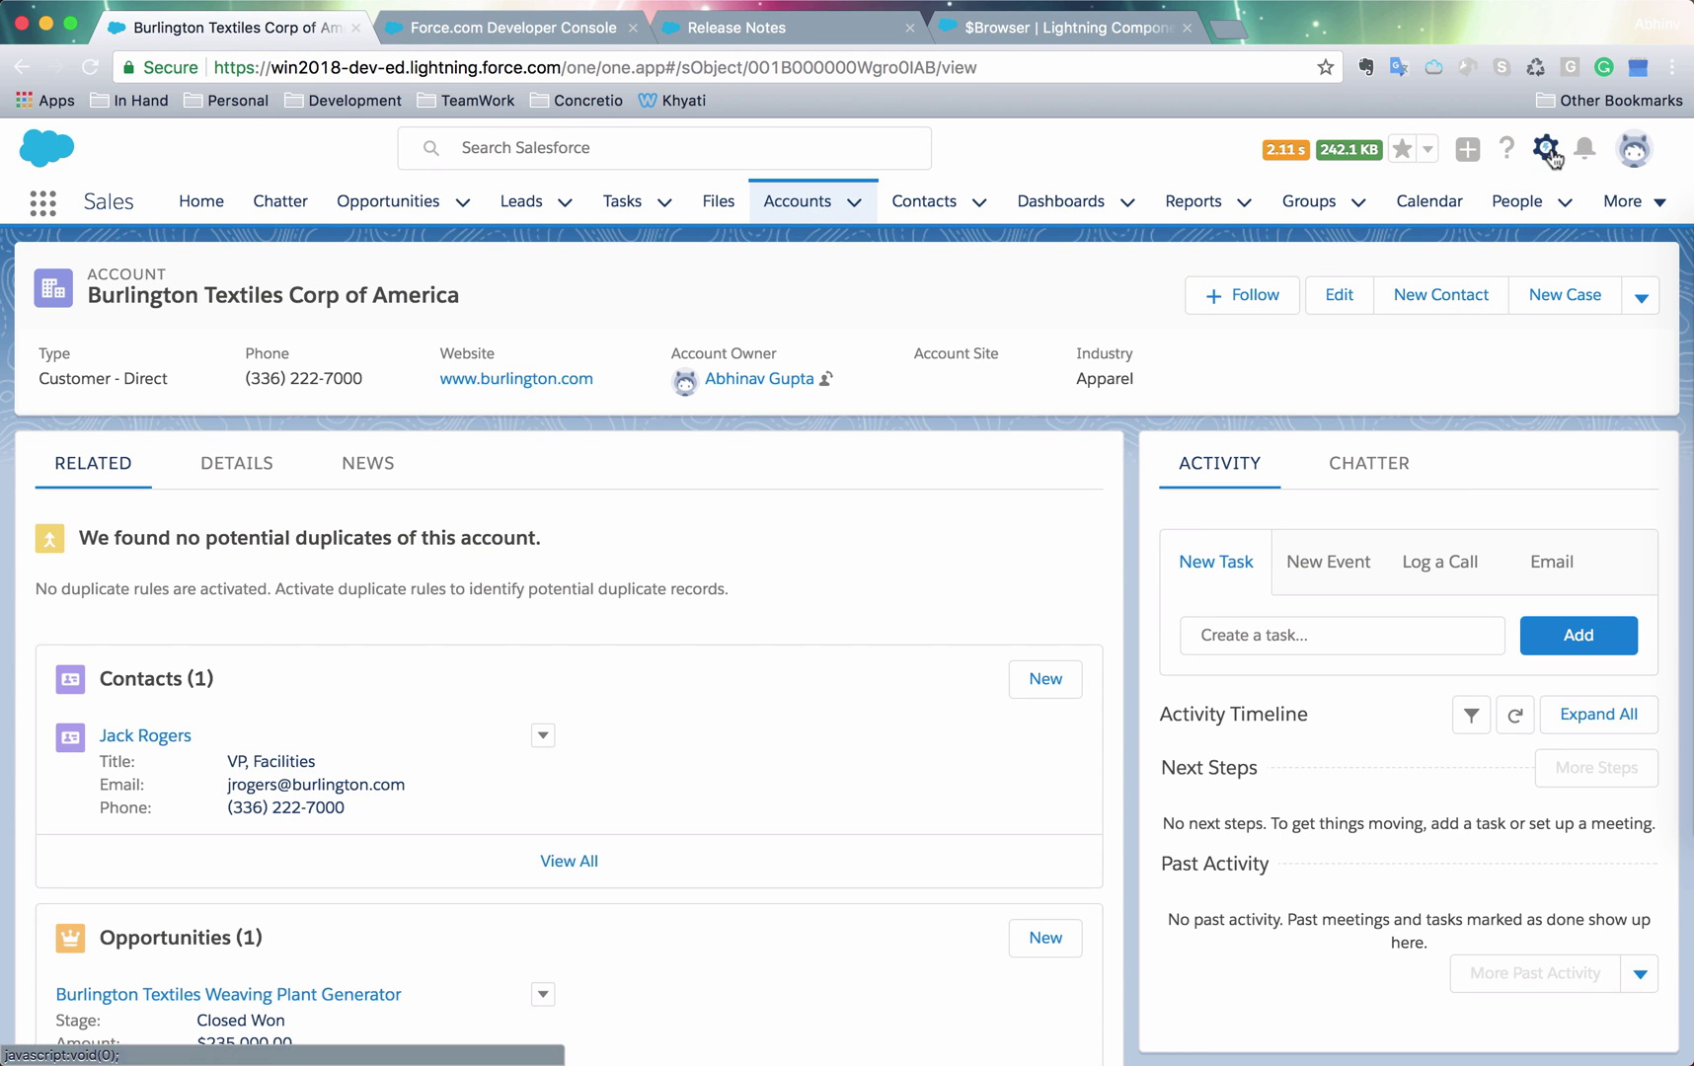
{"action": "left_click", "coordinate": [1547, 150]}
{"action": "left_click", "coordinate": [1494, 326]}
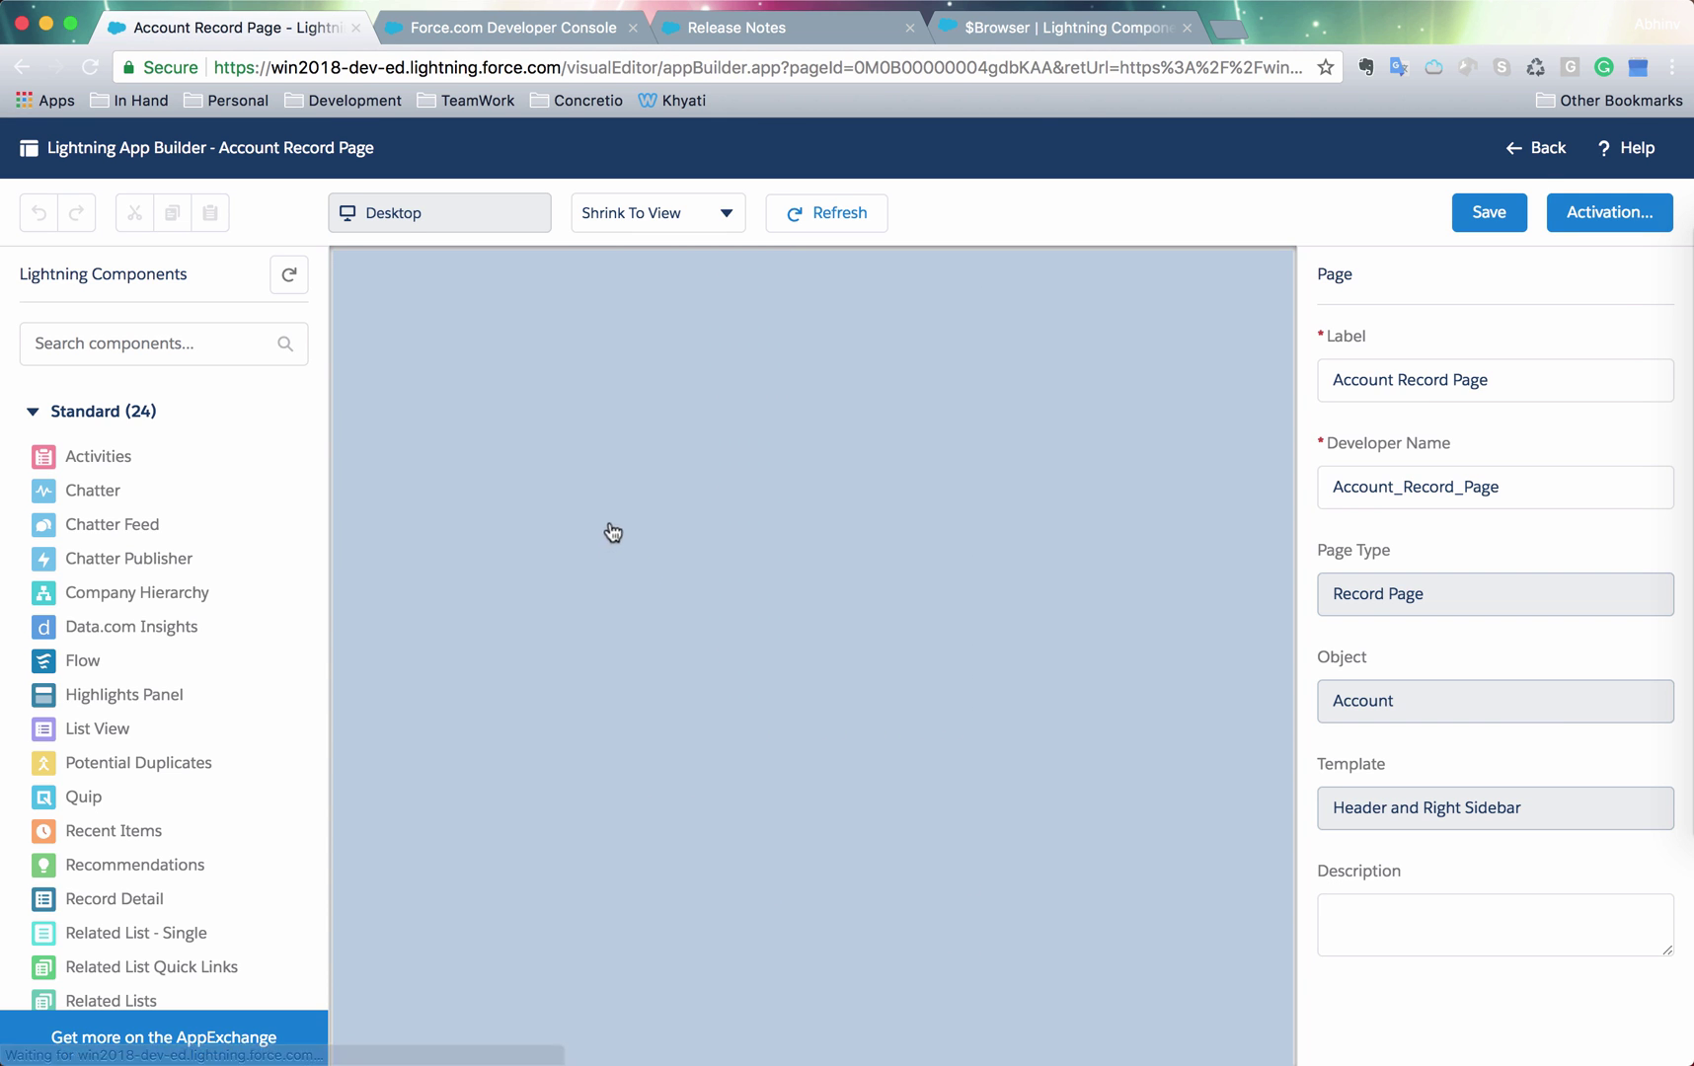
Add three Flexi Page RegionInfo Test components: above related lists, above Activity, near the header
{"action": "scroll", "coordinate": [257, 602], "scroll_direction": "down", "scroll_amount": 6}
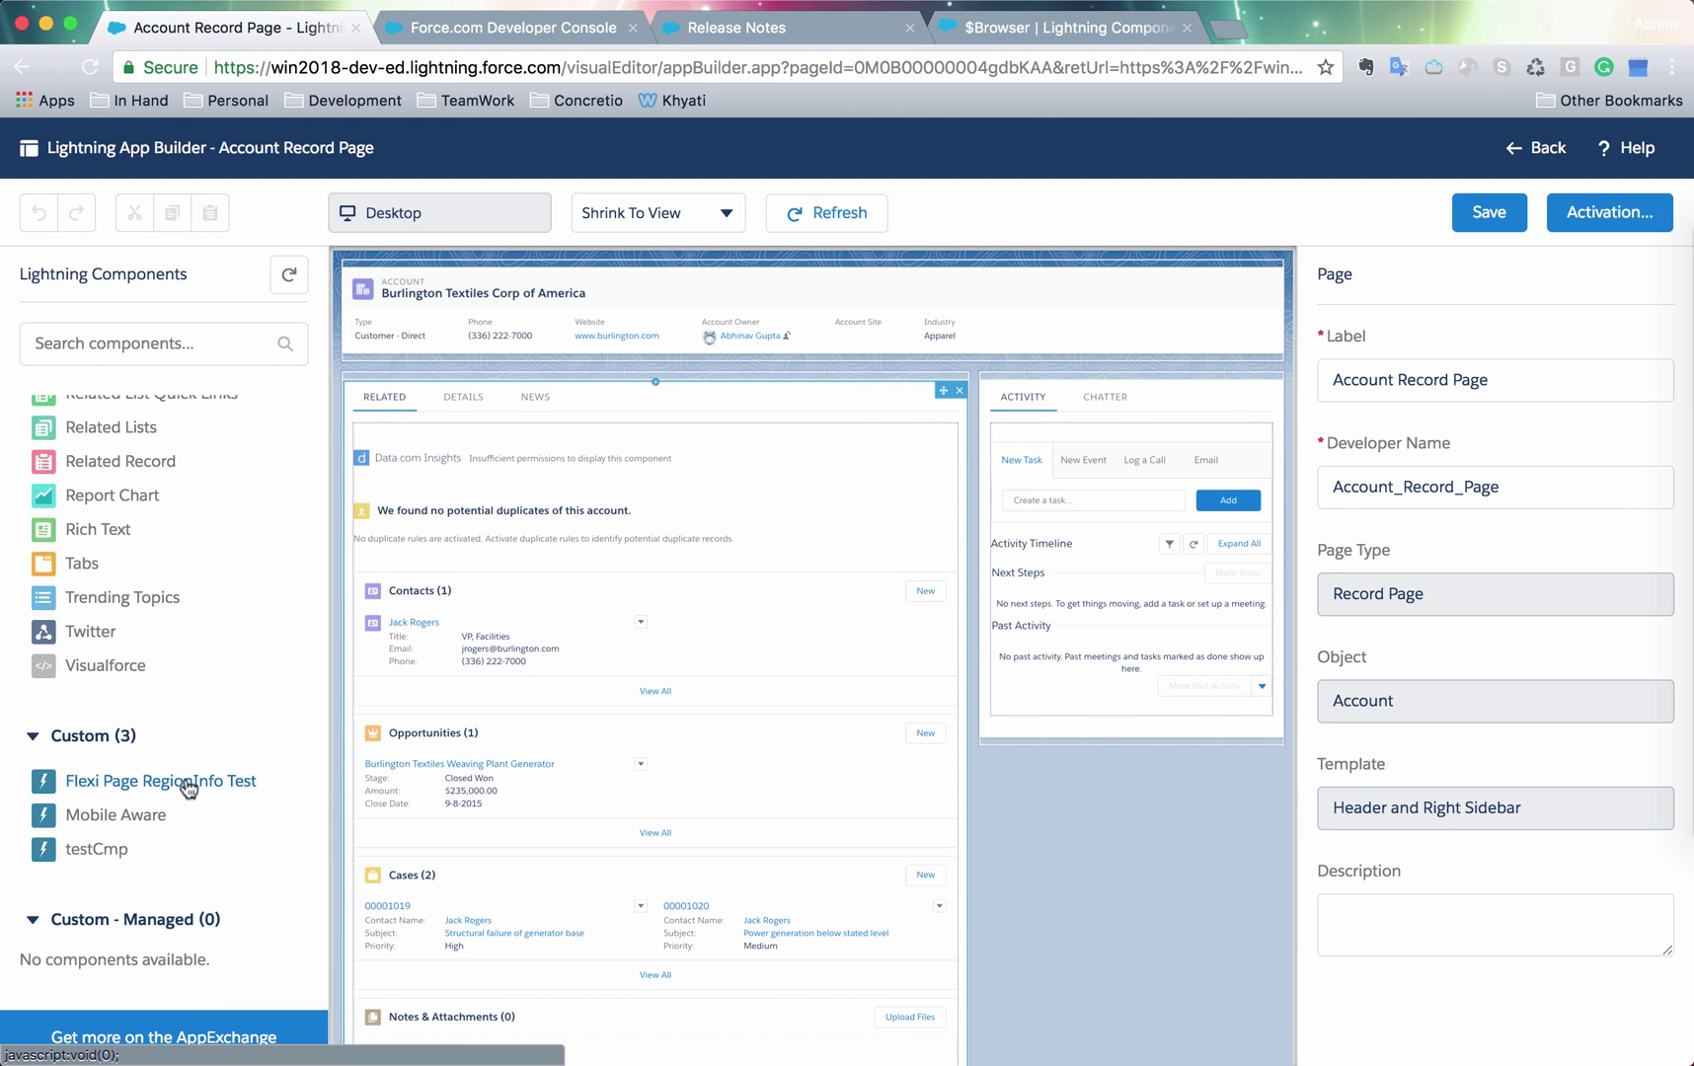
{"action": "left_click_drag", "start_coordinate": [188, 787], "coordinate": [427, 397]}
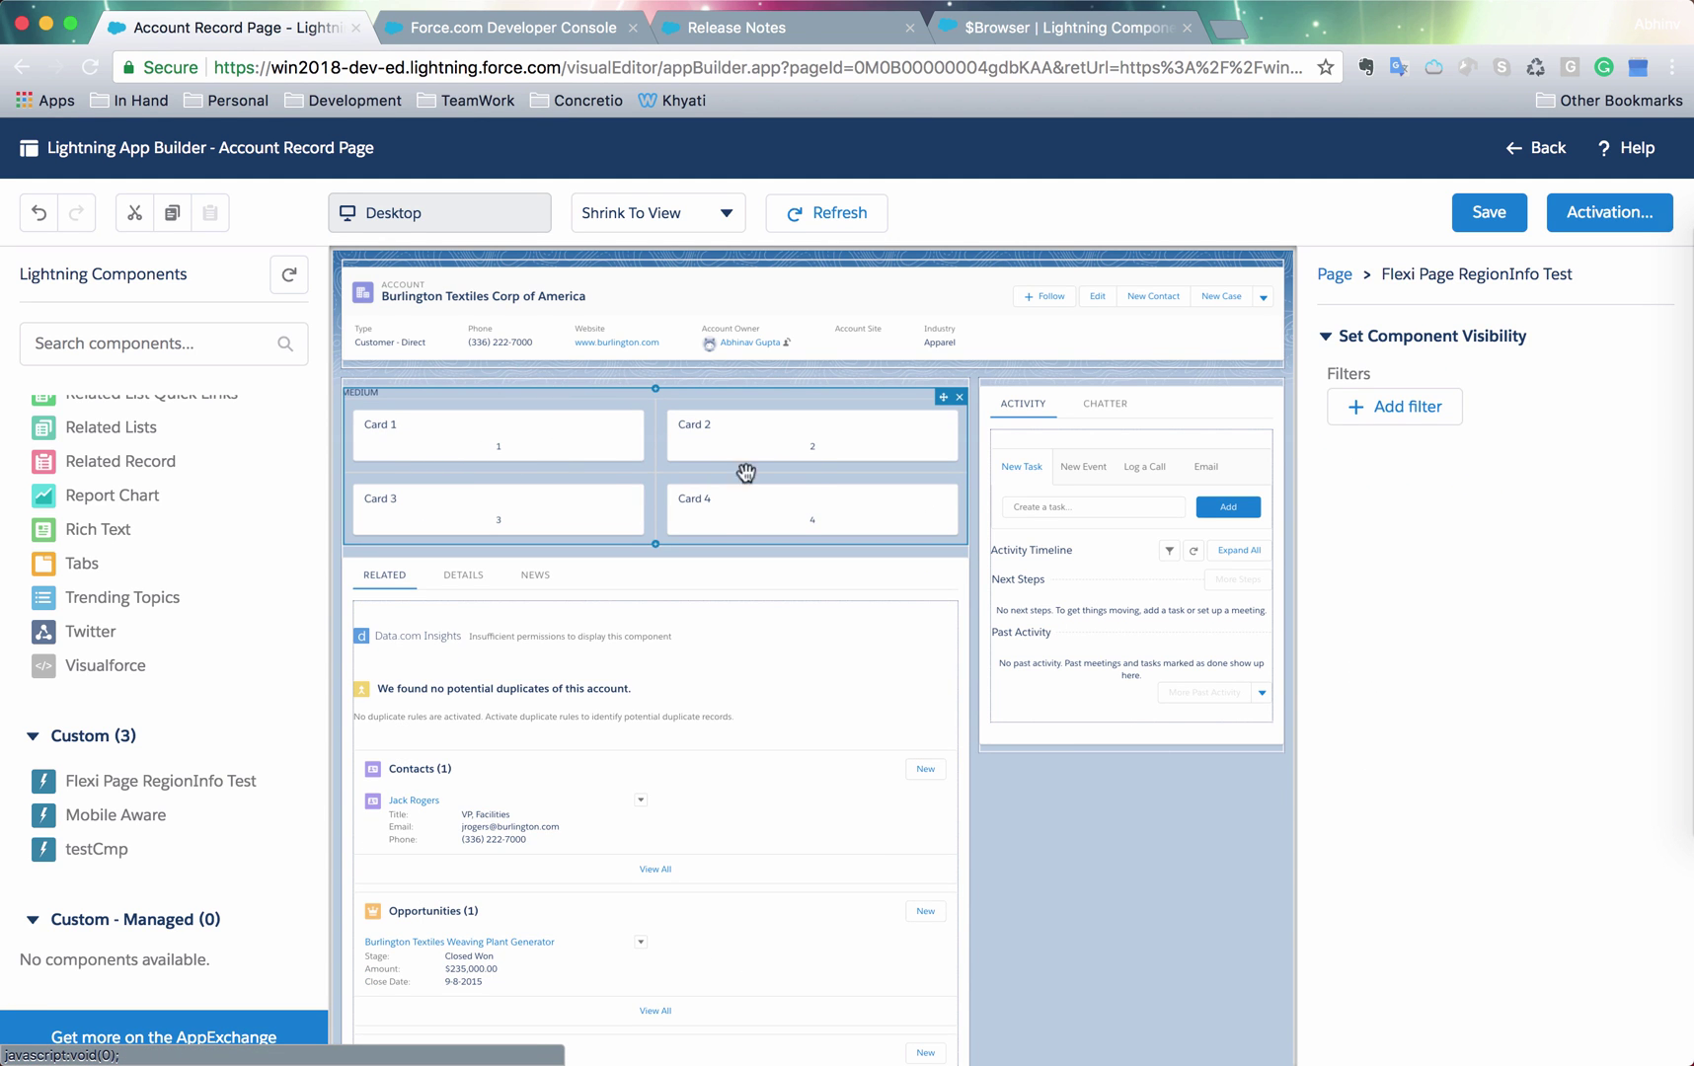
{"action": "left_click_drag", "start_coordinate": [188, 782], "coordinate": [1130, 390]}
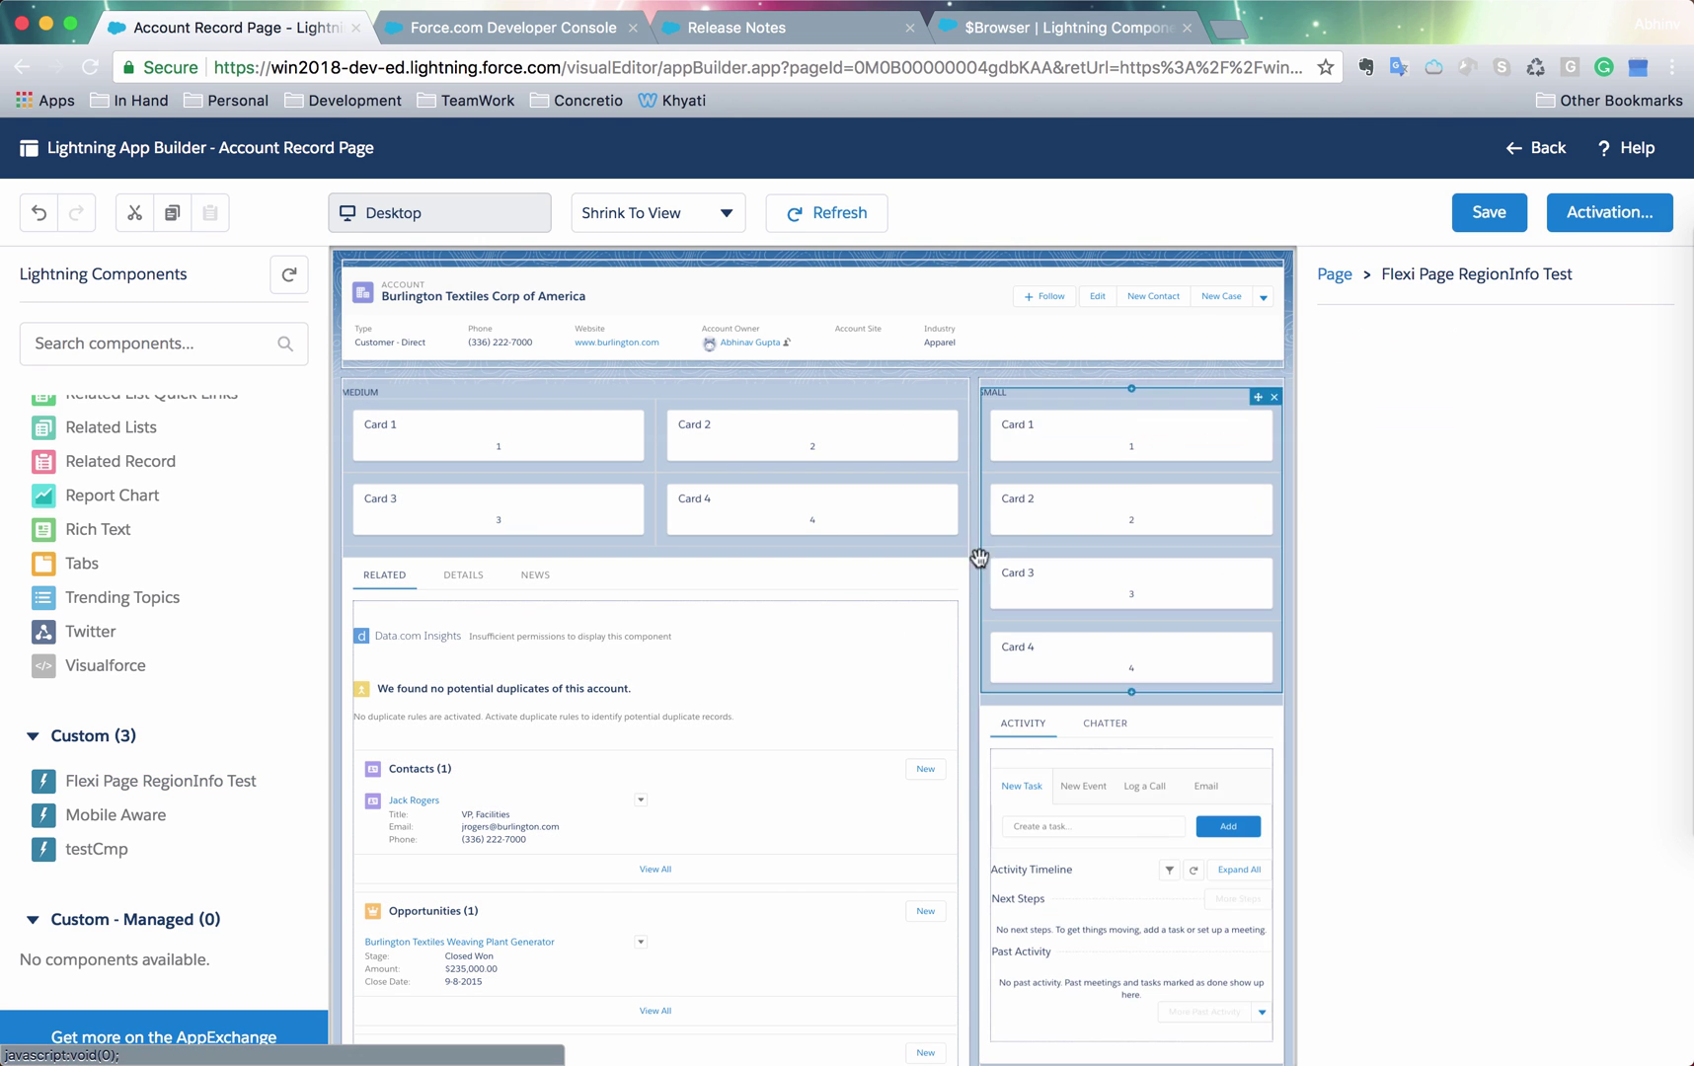
{"action": "left_click", "coordinate": [870, 423]}
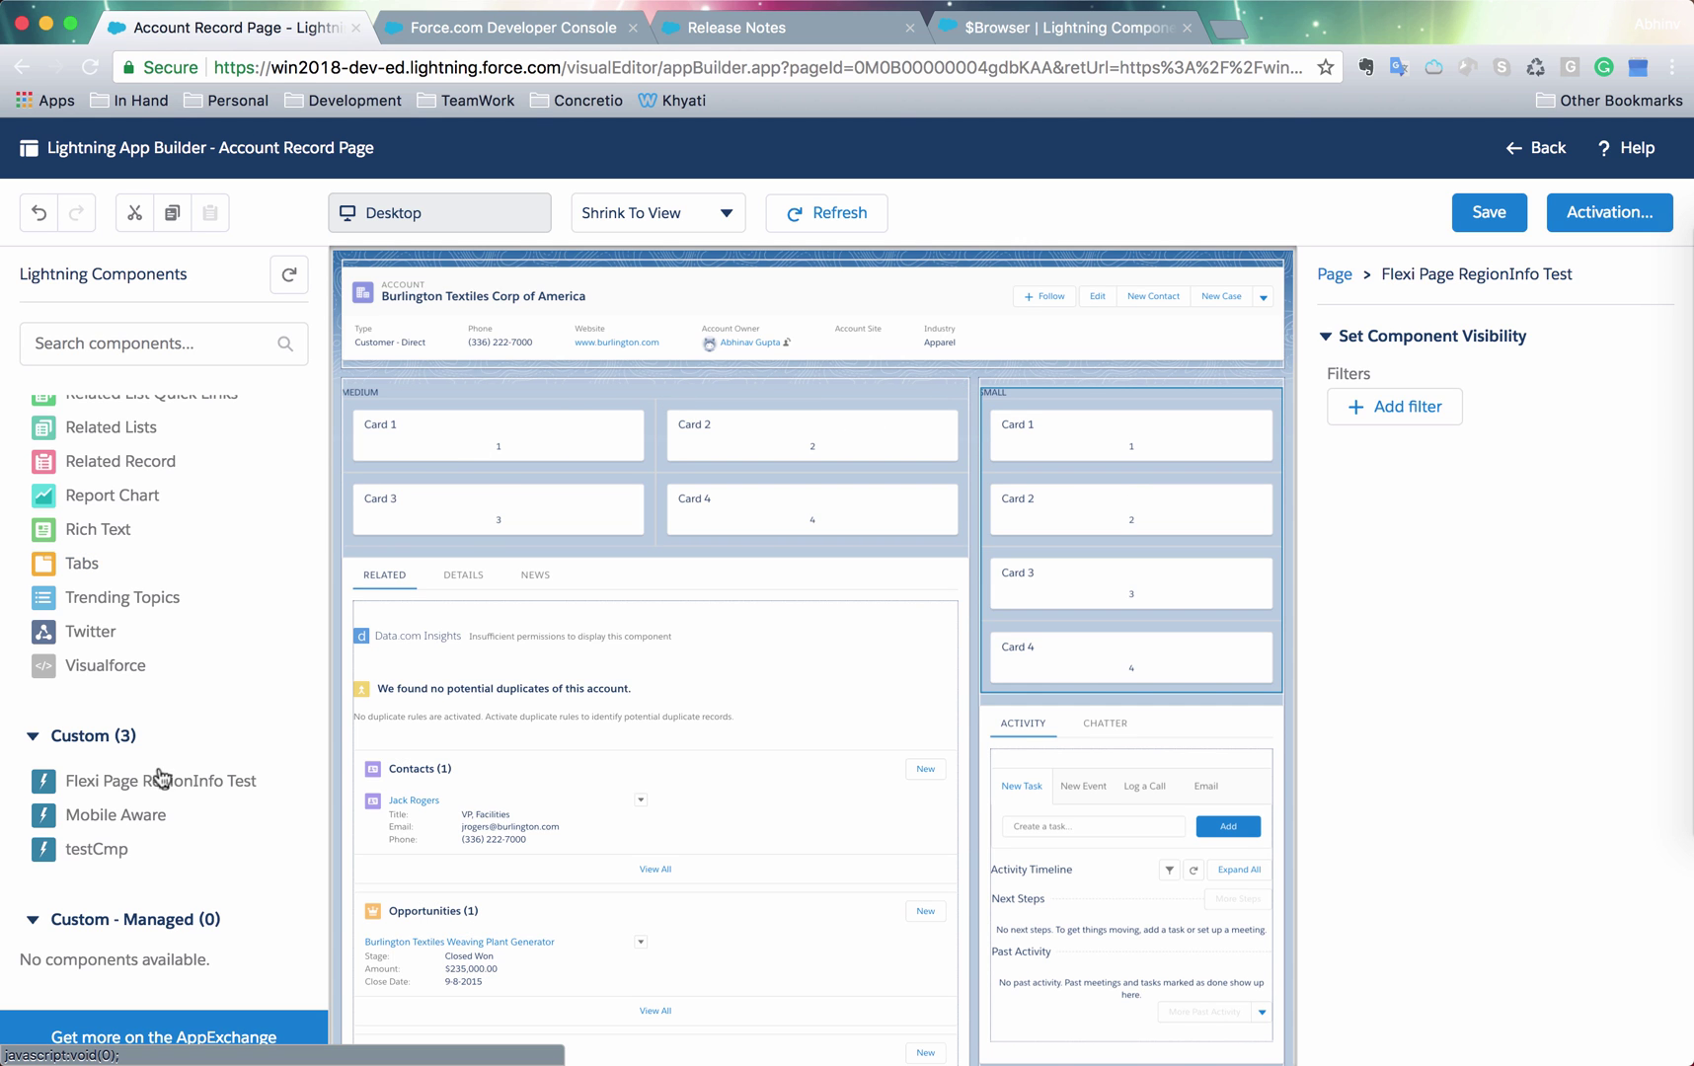
{"action": "left_click_drag", "start_coordinate": [162, 780], "coordinate": [577, 367]}
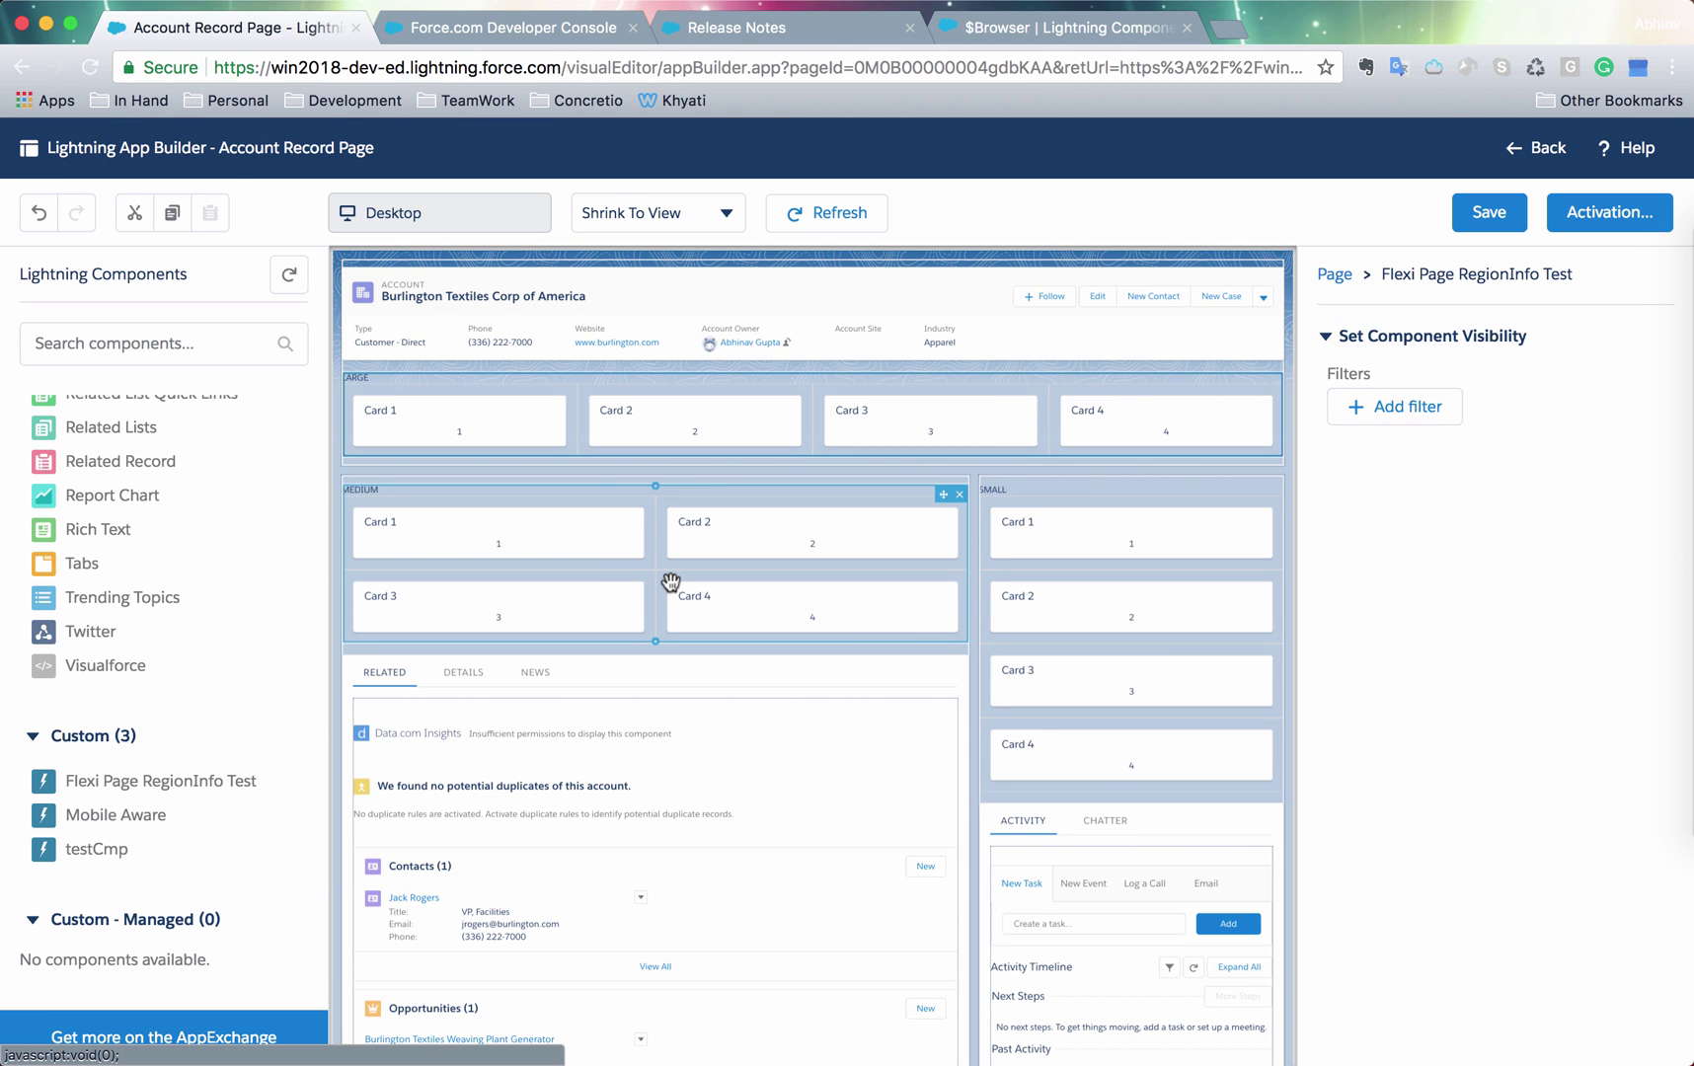
{"action": "scroll", "coordinate": [651, 780], "scroll_direction": "down", "scroll_amount": 1}
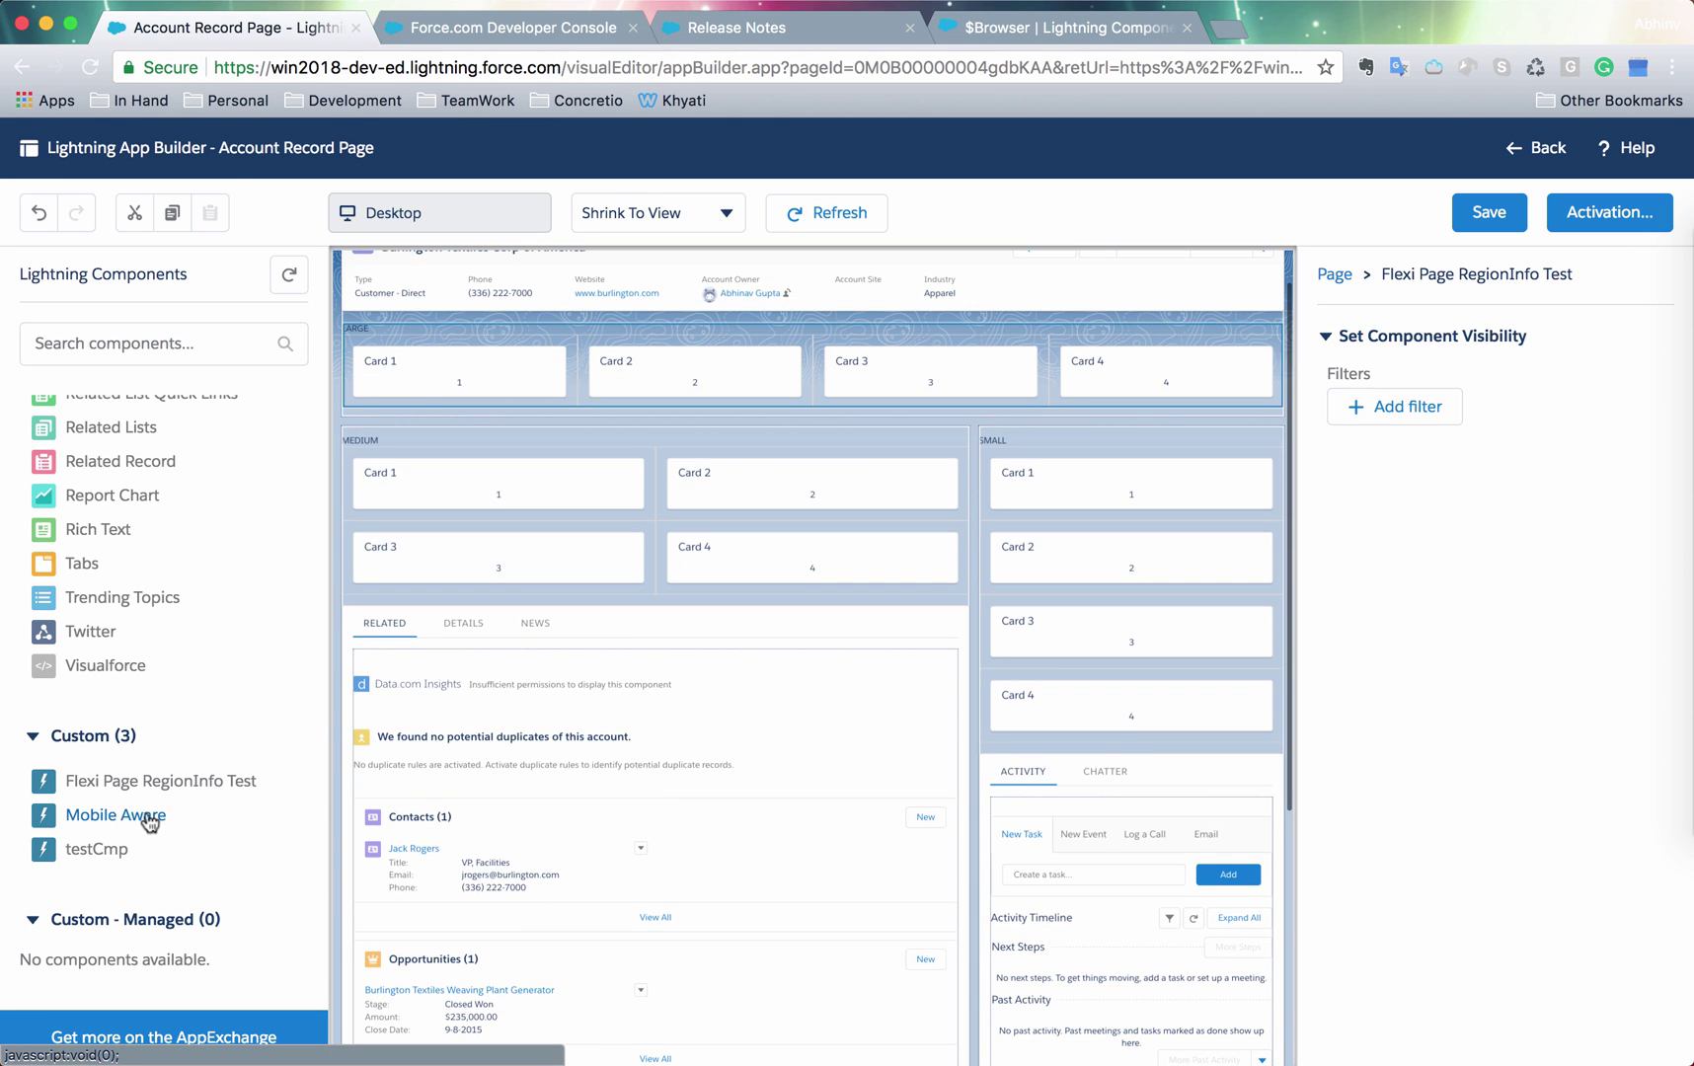
Search 'mobile' to open MobileAware.cmp and highlight $Browser.formFactor in its card title
{"action": "left_click", "coordinate": [484, 35]}
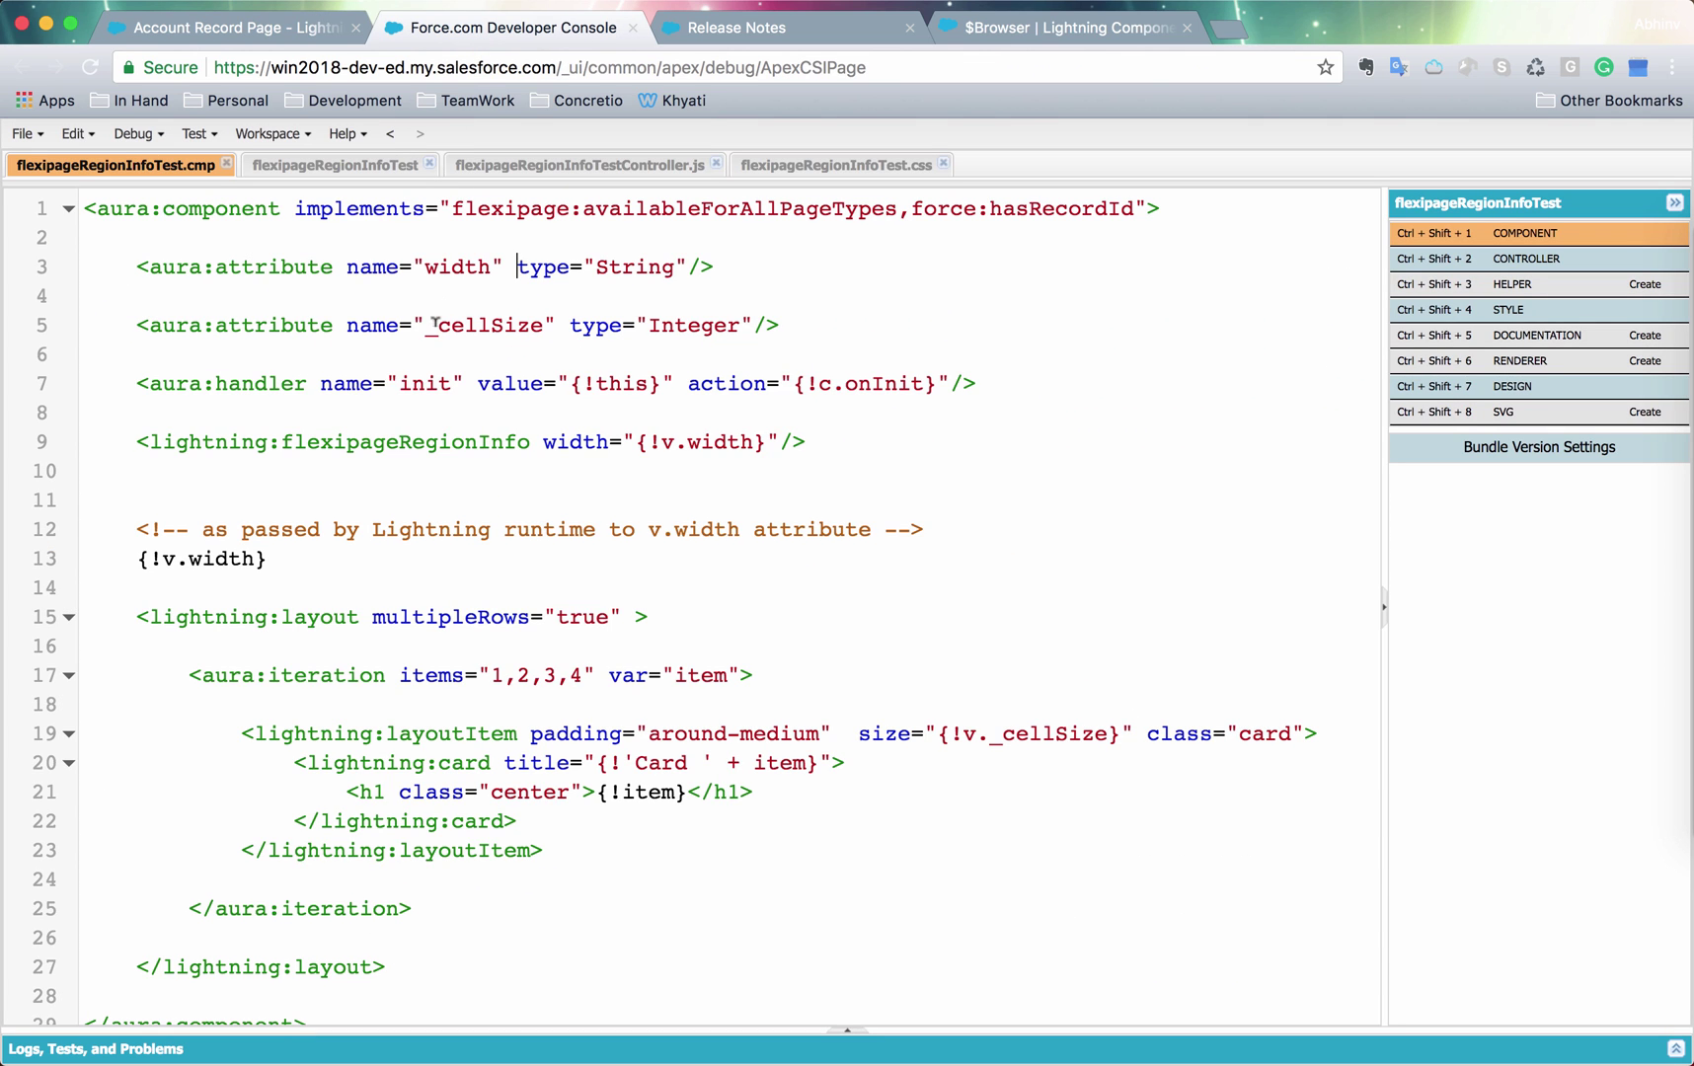
{"action": "key", "text": "ctrl+shift+o"}
{"action": "type", "text": "mobile"}
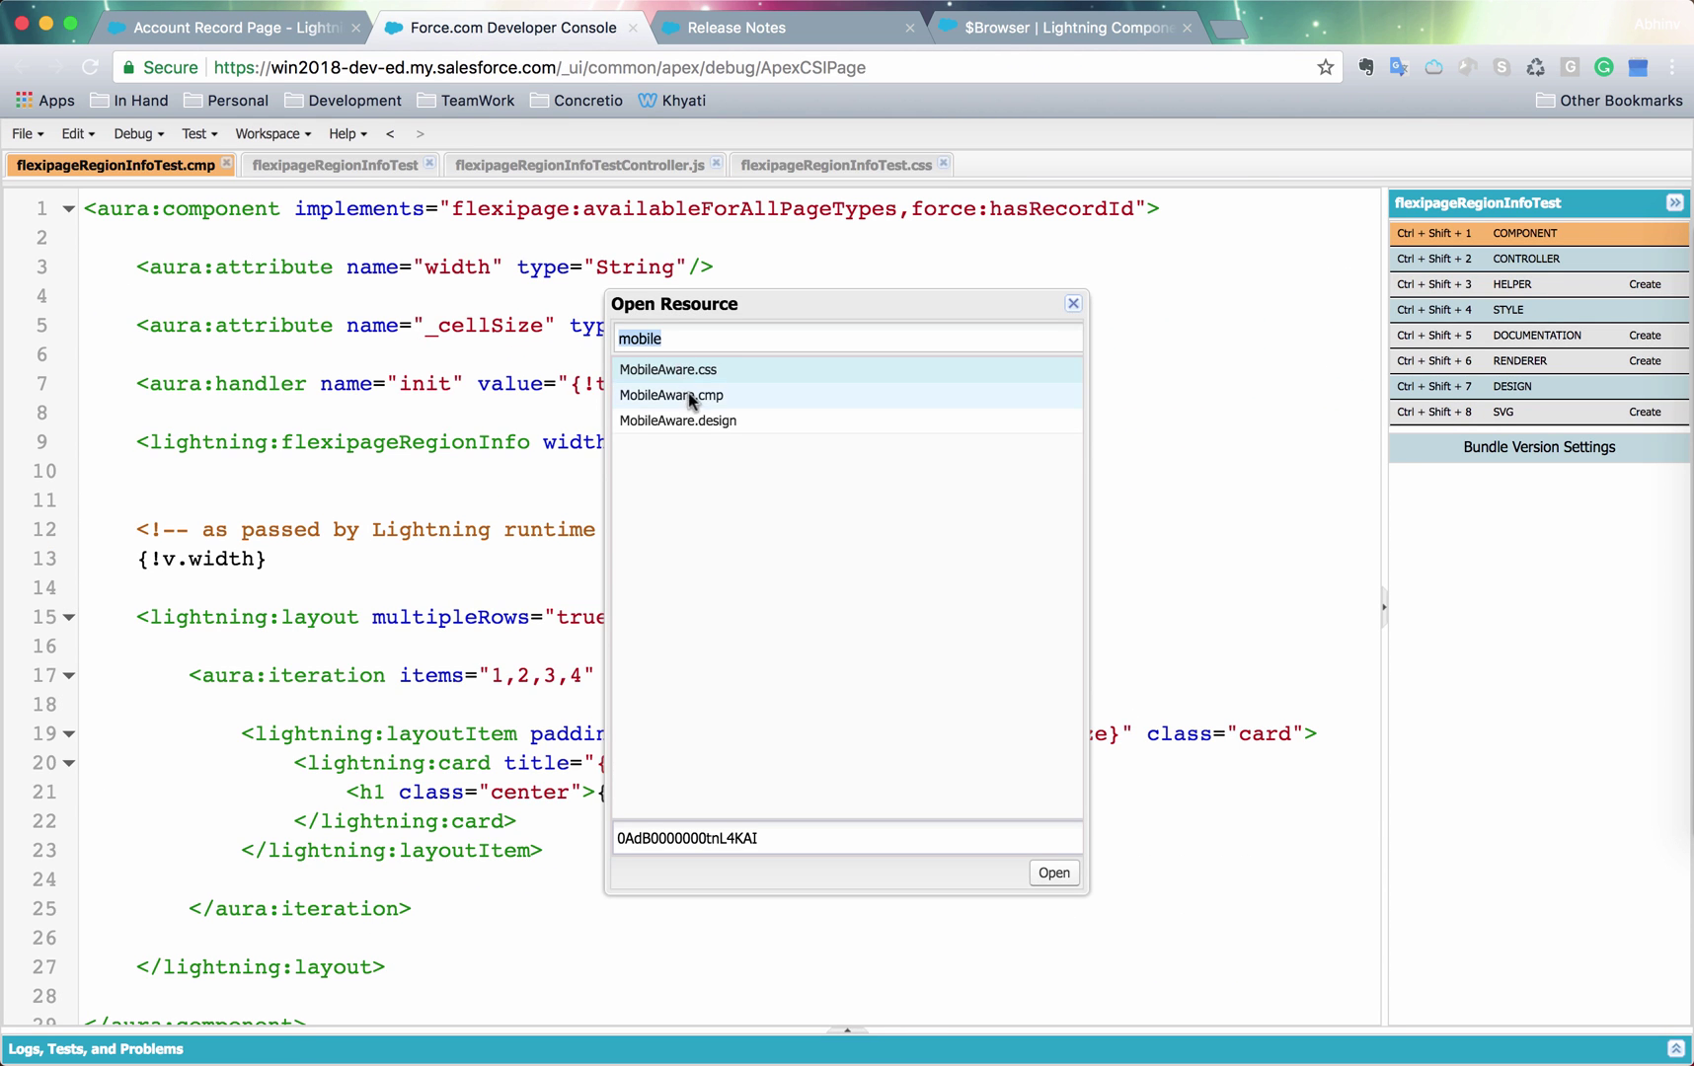
{"action": "double_click", "coordinate": [688, 395]}
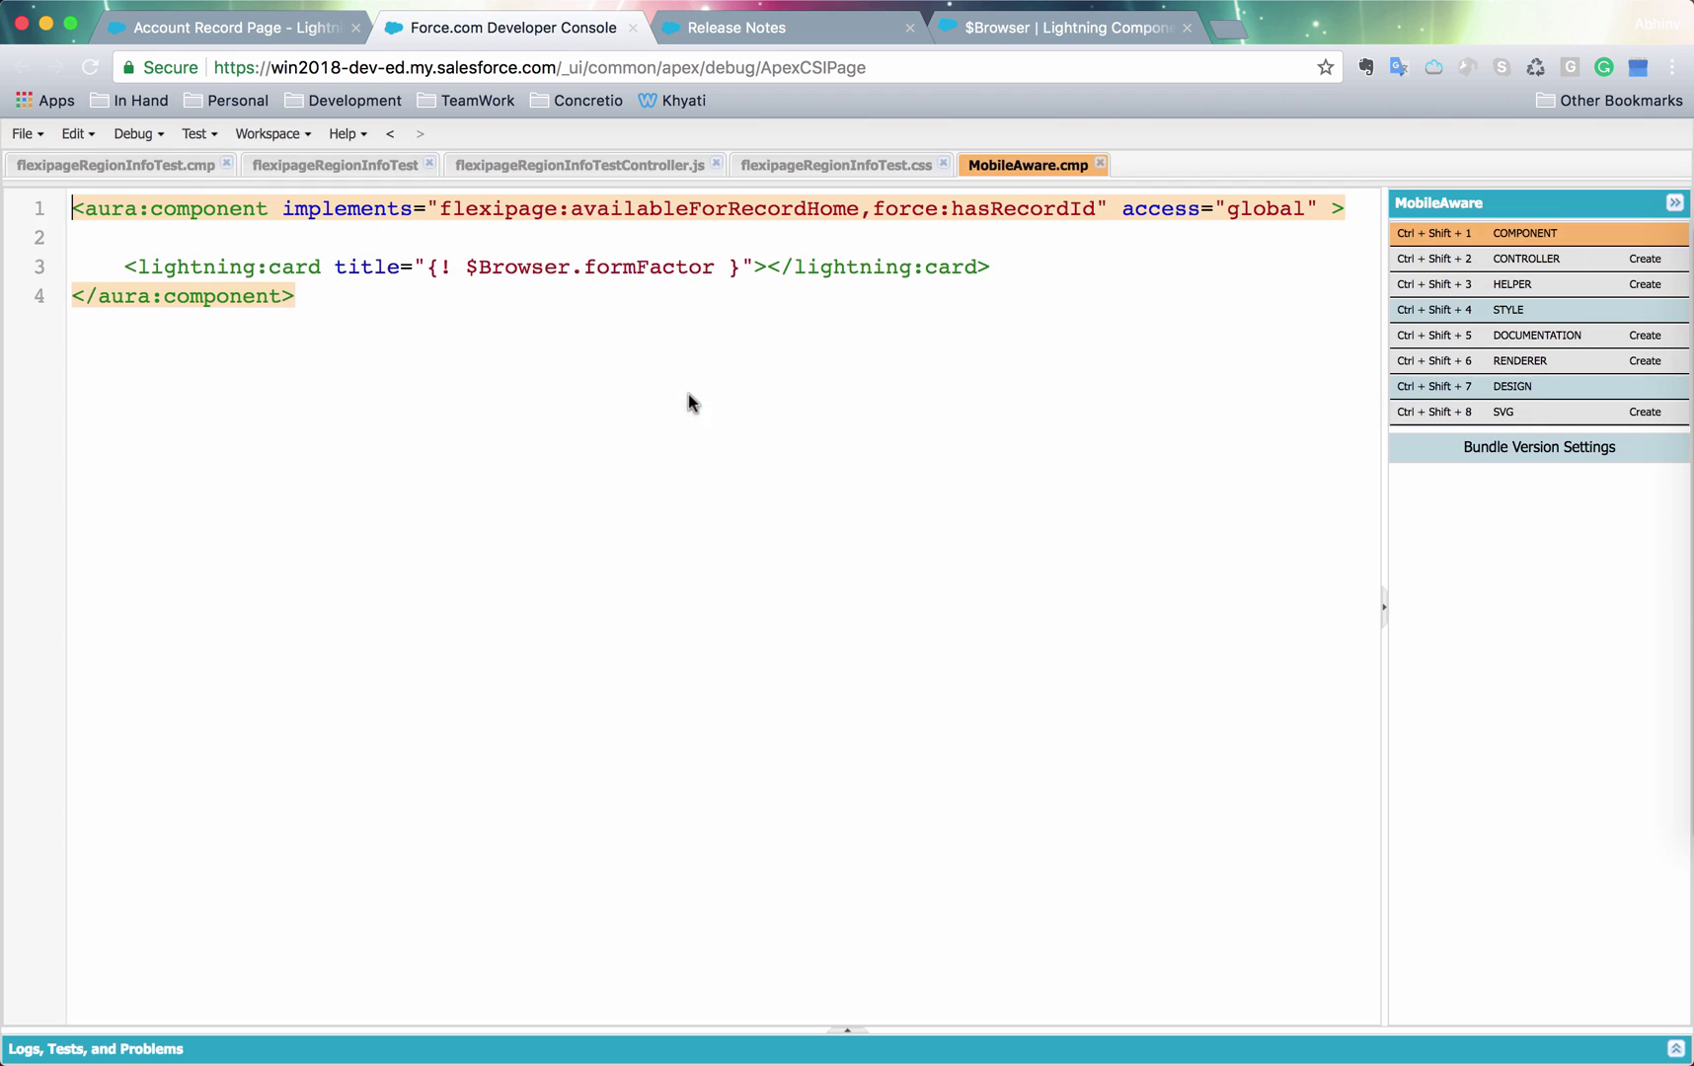
{"action": "double_click", "coordinate": [515, 265]}
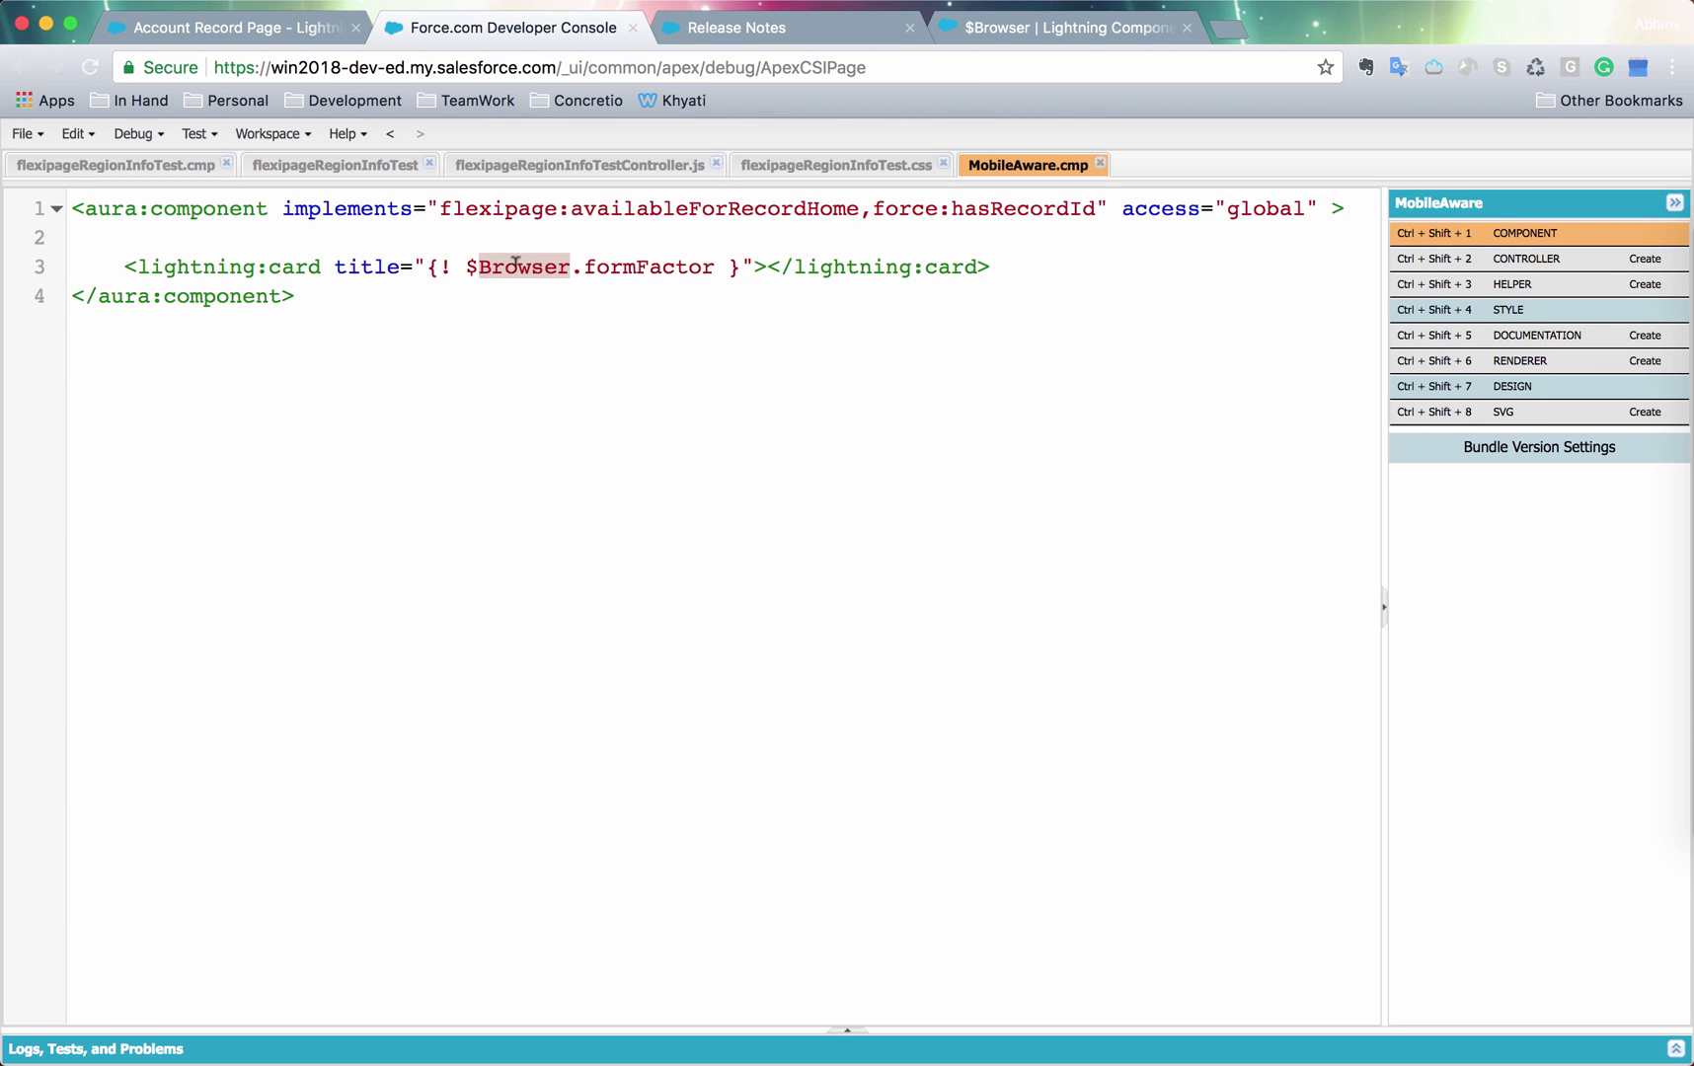
{"action": "double_click", "coordinate": [639, 266]}
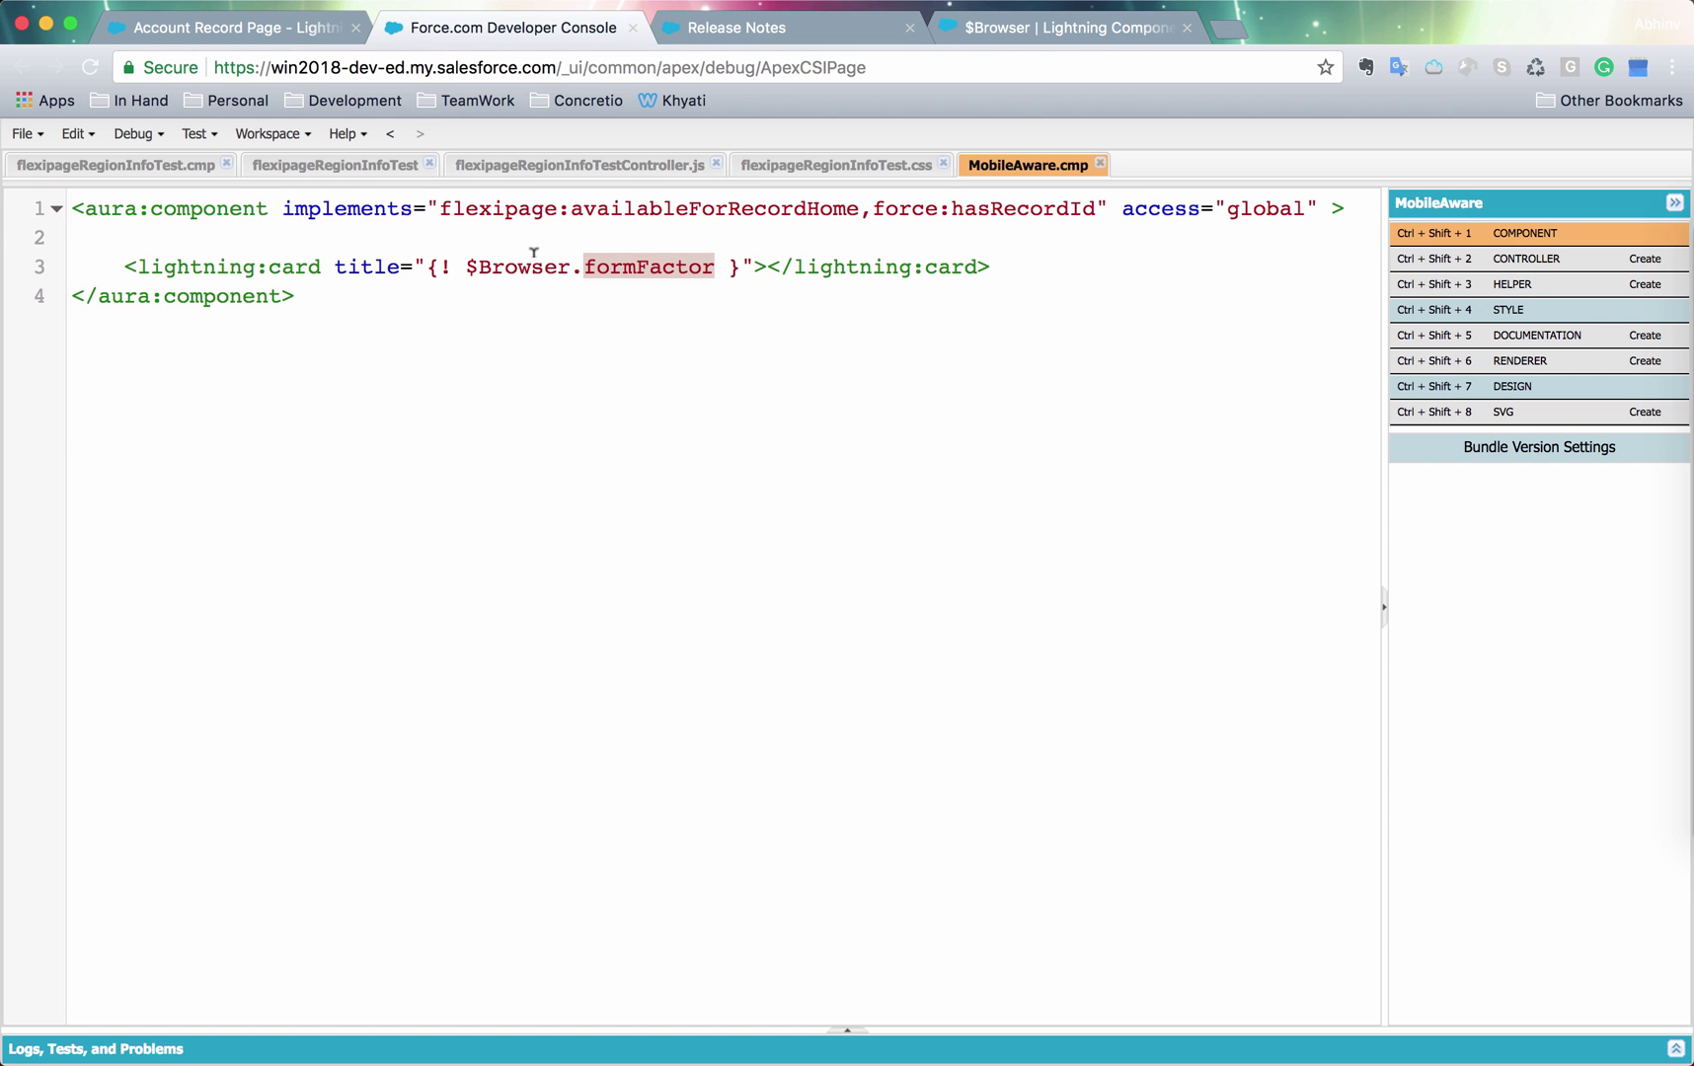
Place Mobile Aware above the Medium, Small and Large card regions, then save and go back
{"action": "left_click", "coordinate": [294, 34]}
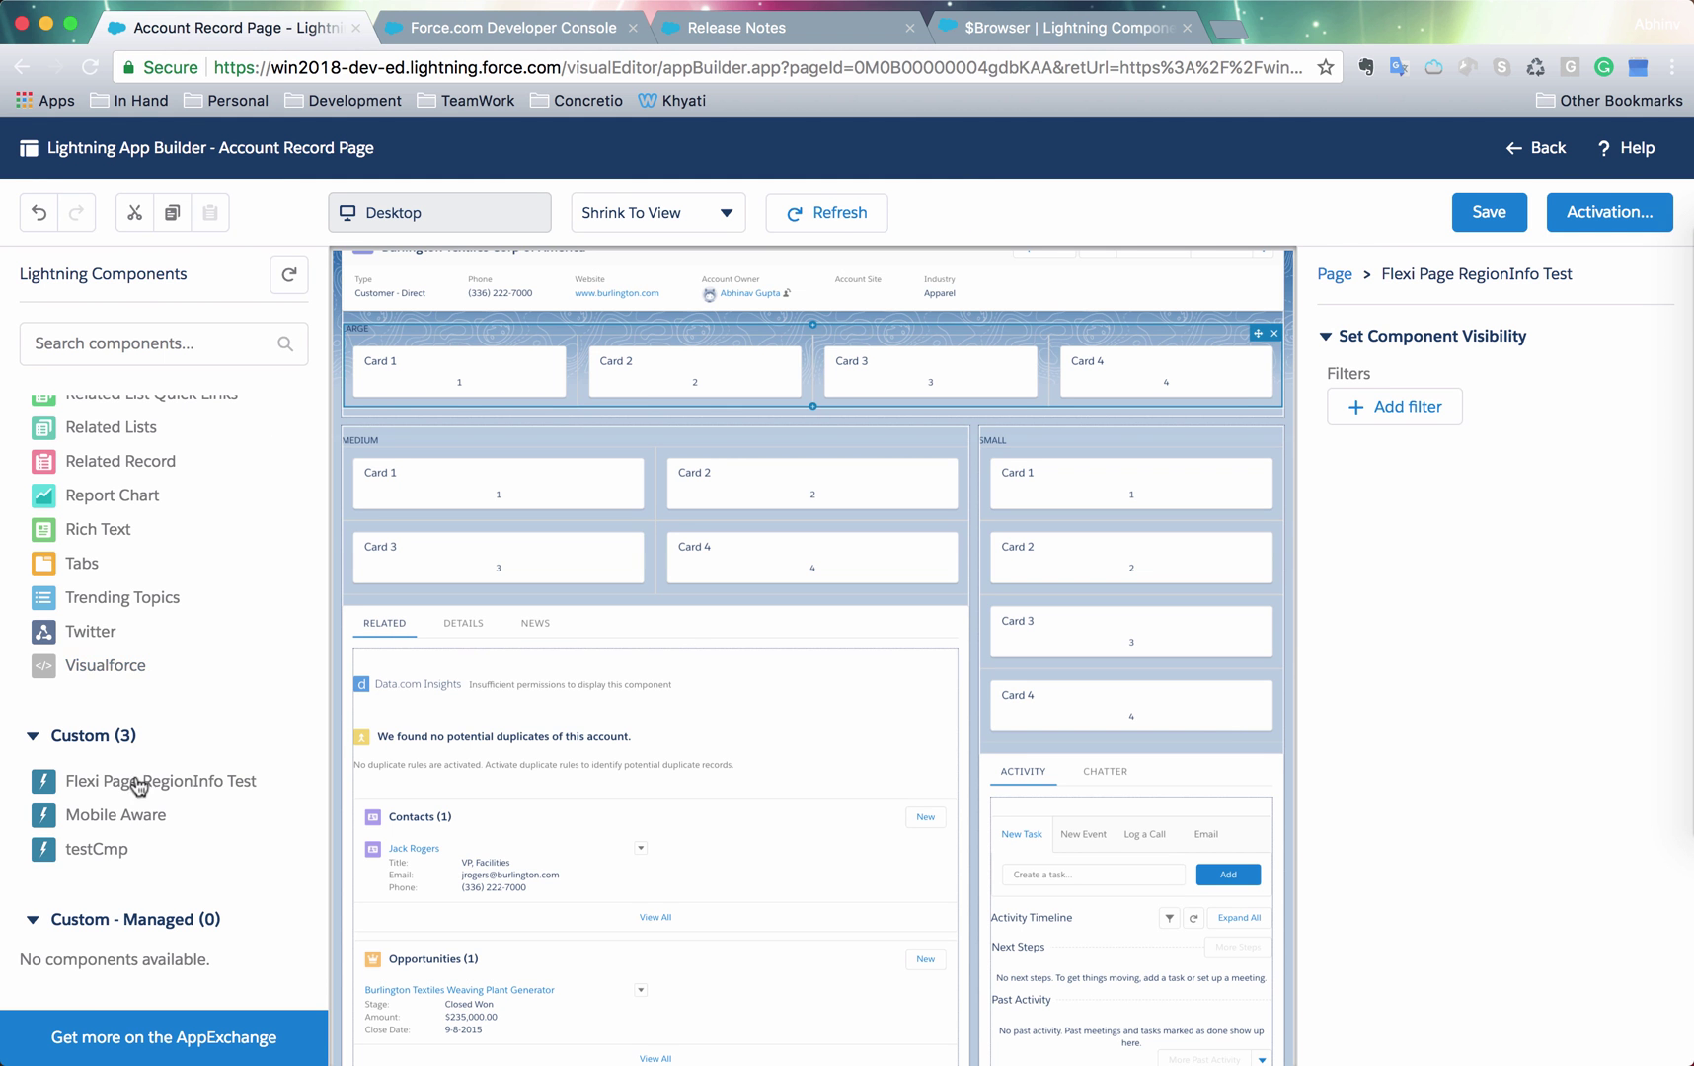
{"action": "left_click_drag", "start_coordinate": [144, 824], "coordinate": [452, 464]}
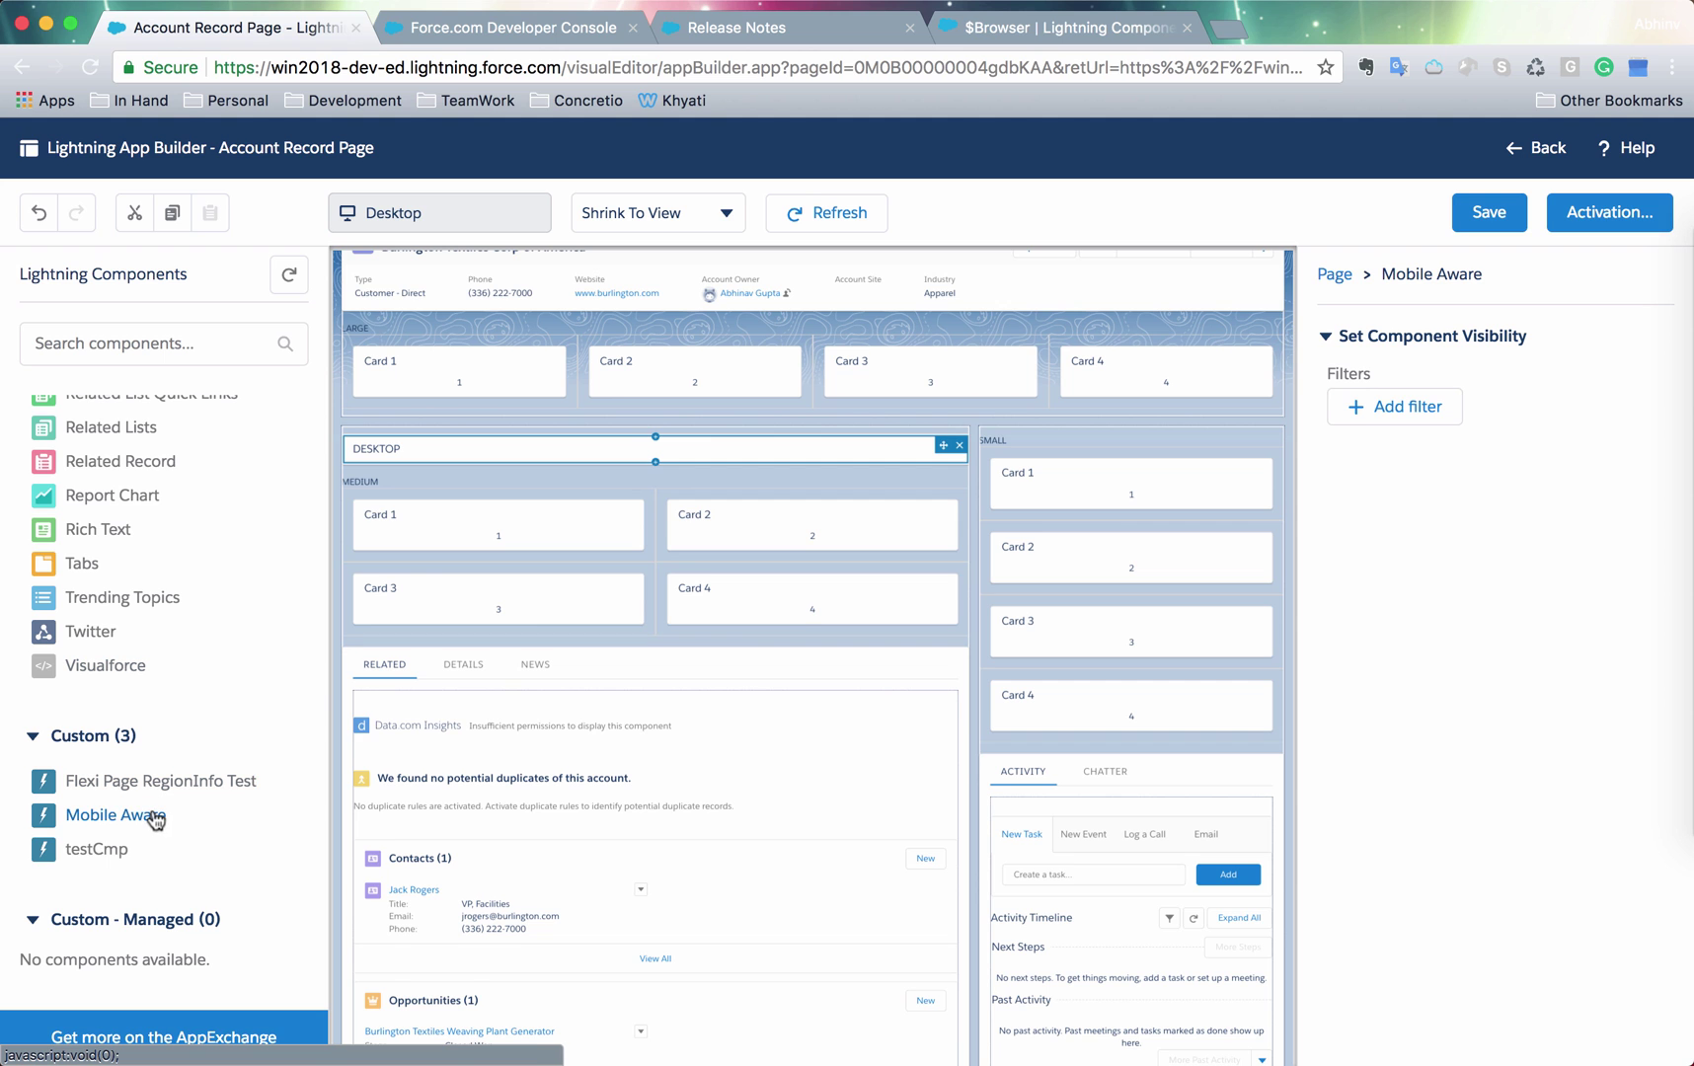
{"action": "left_click_drag", "start_coordinate": [155, 819], "coordinate": [1100, 461]}
{"action": "left_click_drag", "start_coordinate": [138, 817], "coordinate": [593, 384]}
{"action": "left_click", "coordinate": [1470, 215]}
{"action": "left_click", "coordinate": [1537, 148]}
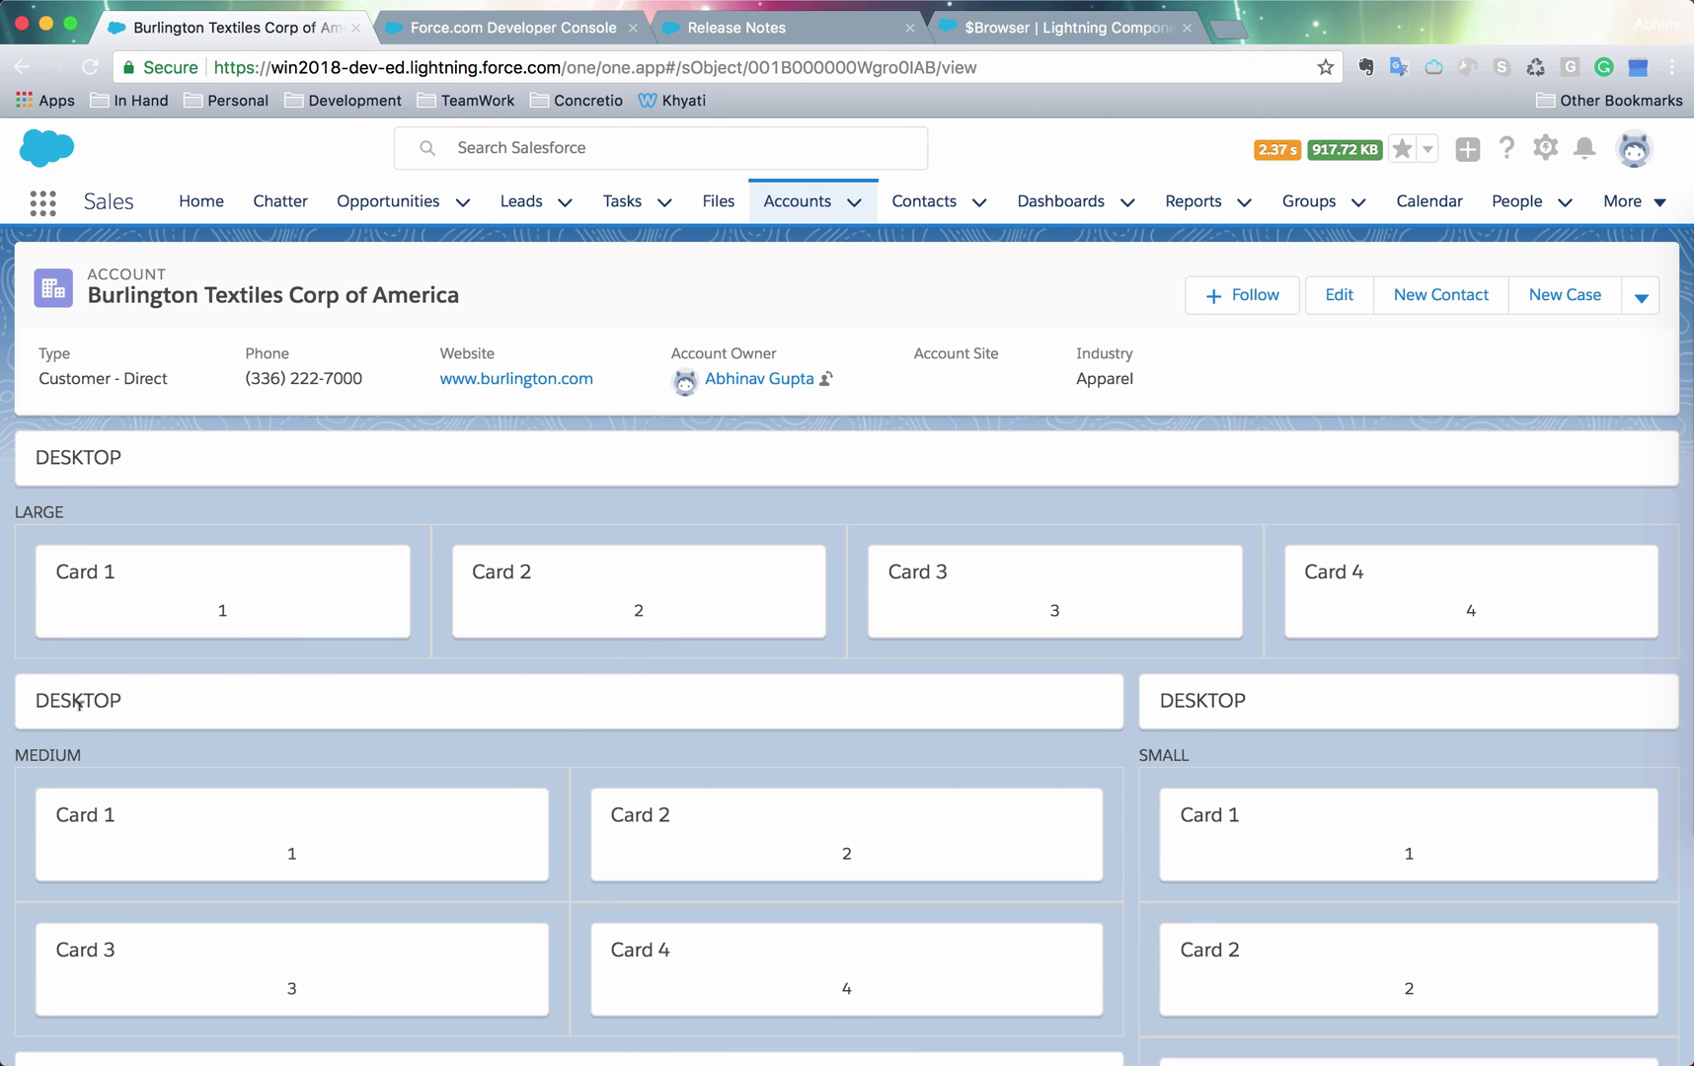
Compare the DESKTOP cards with the MobileAware code, then choose Edit Page from Setup
{"action": "left_click", "coordinate": [575, 37]}
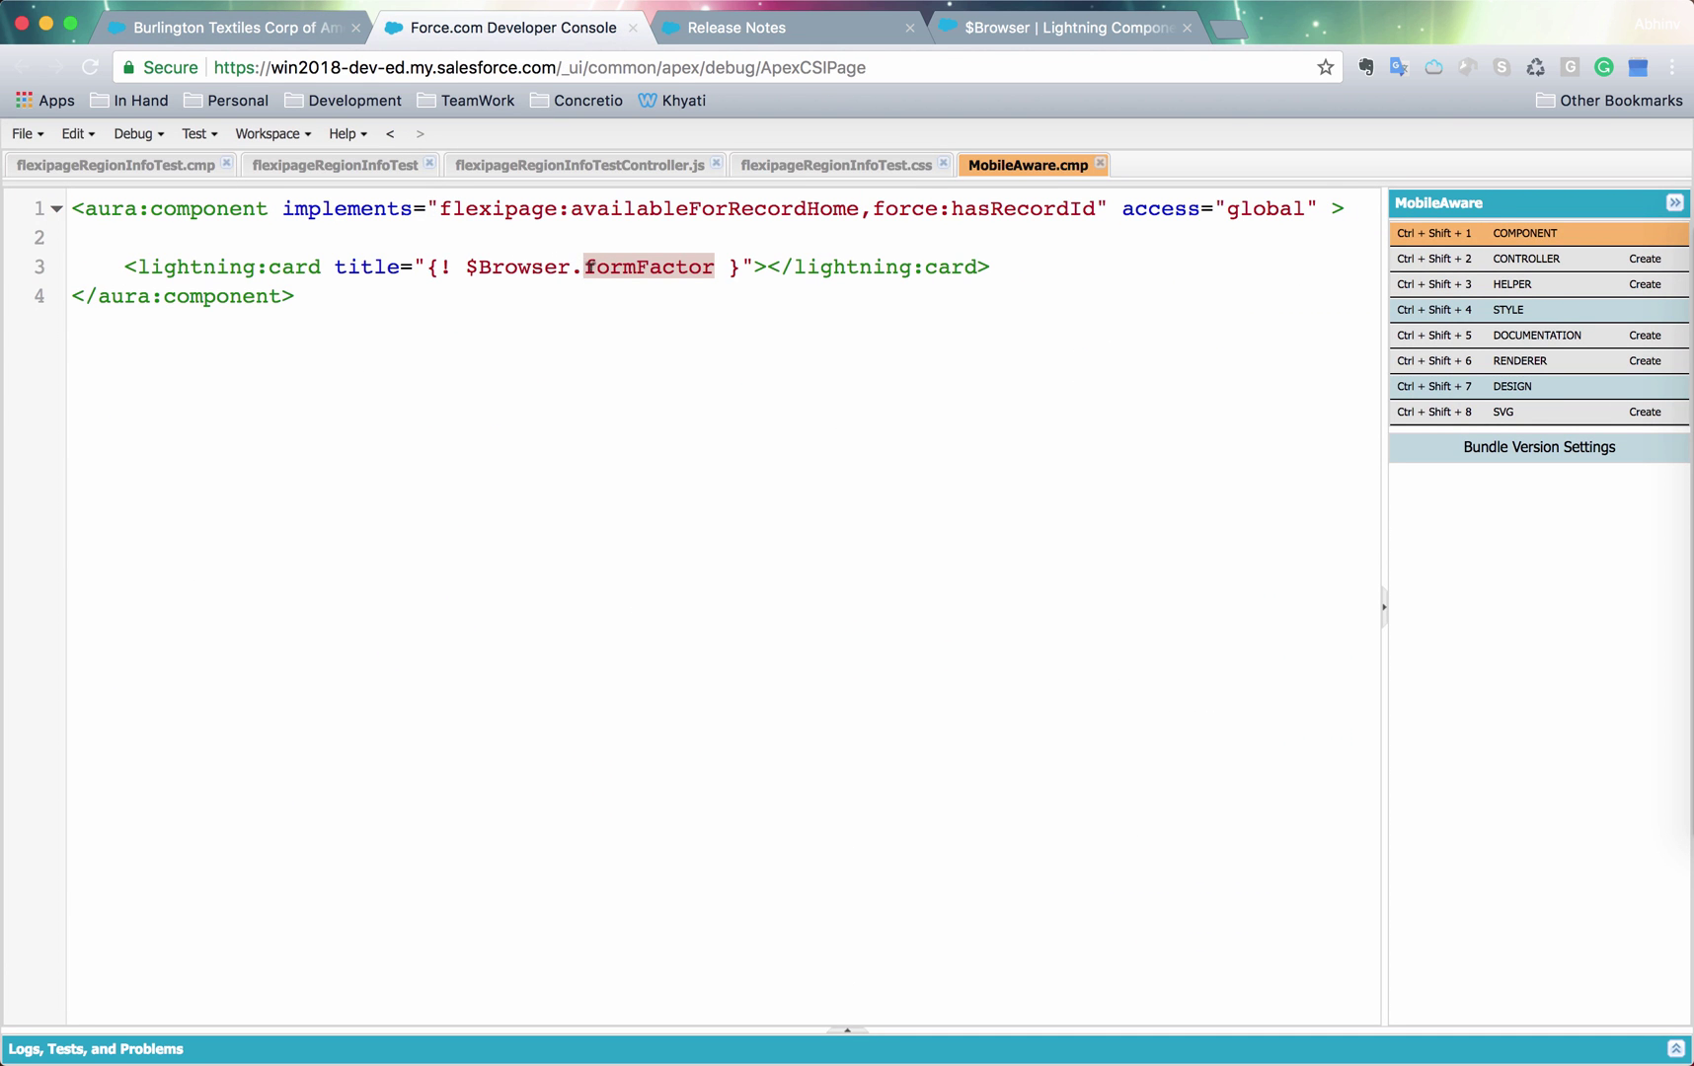
{"action": "left_click", "coordinate": [302, 32]}
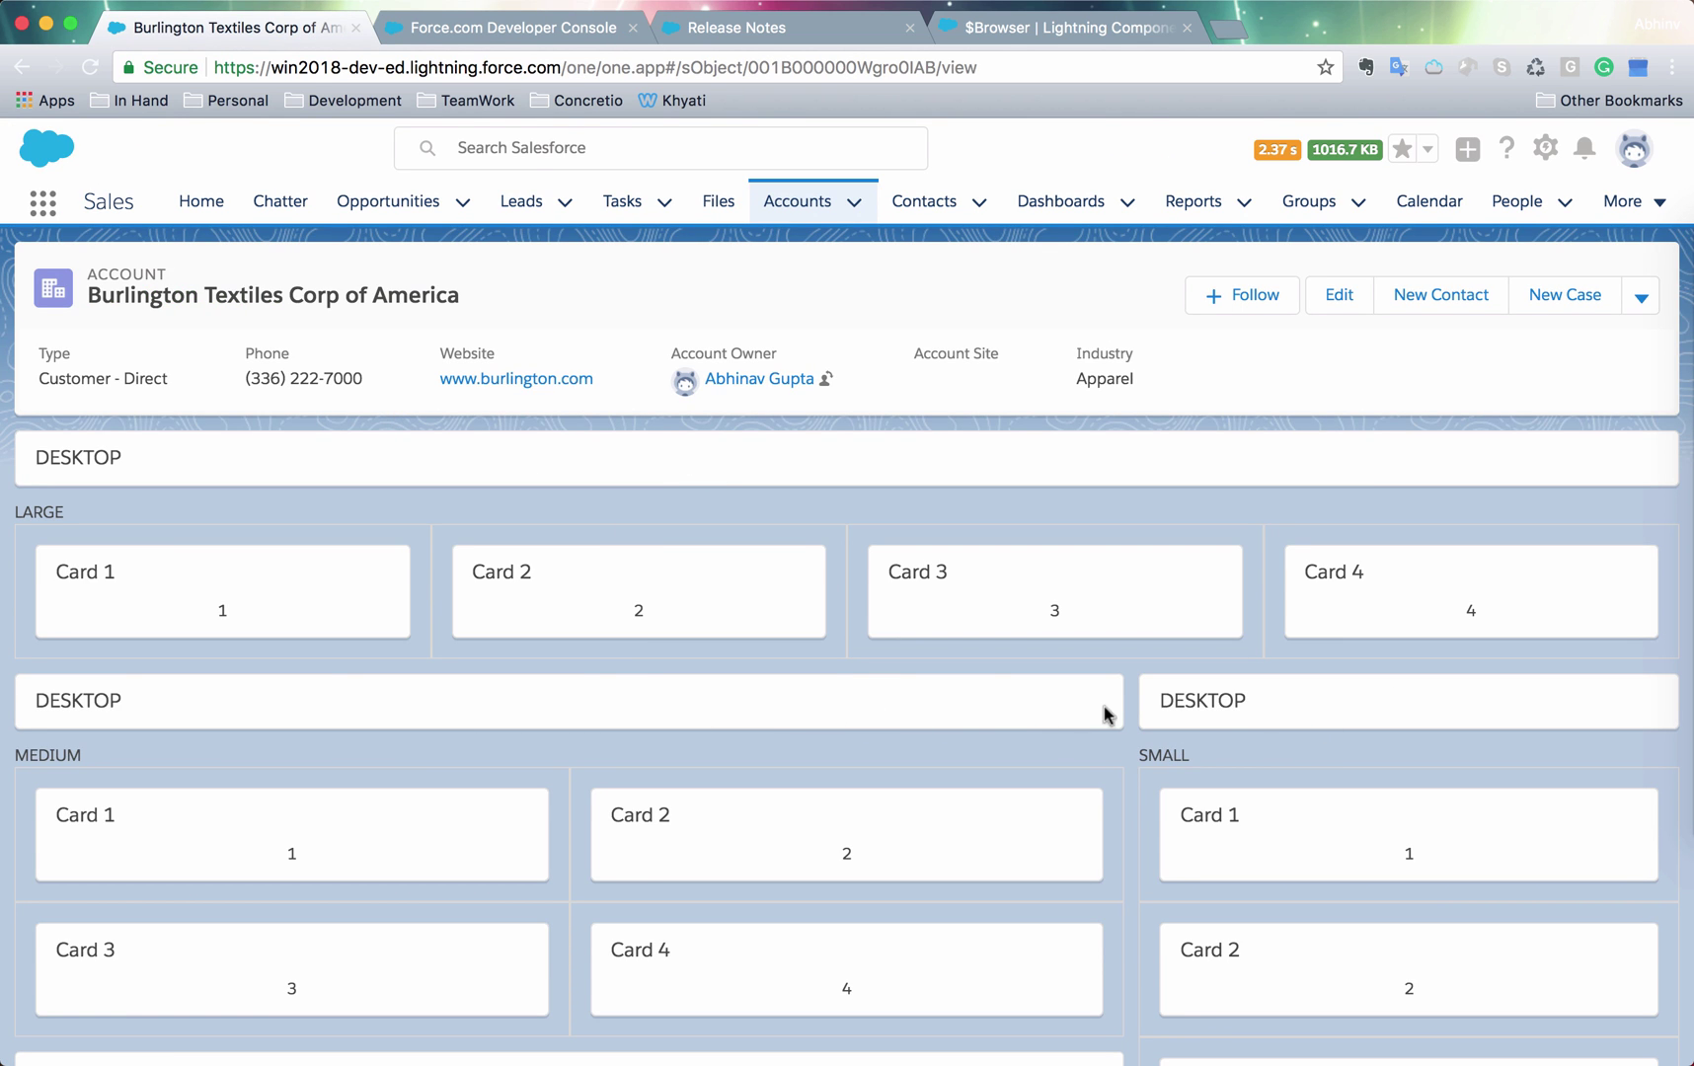
{"action": "left_click", "coordinate": [1545, 150]}
{"action": "left_click", "coordinate": [1500, 323]}
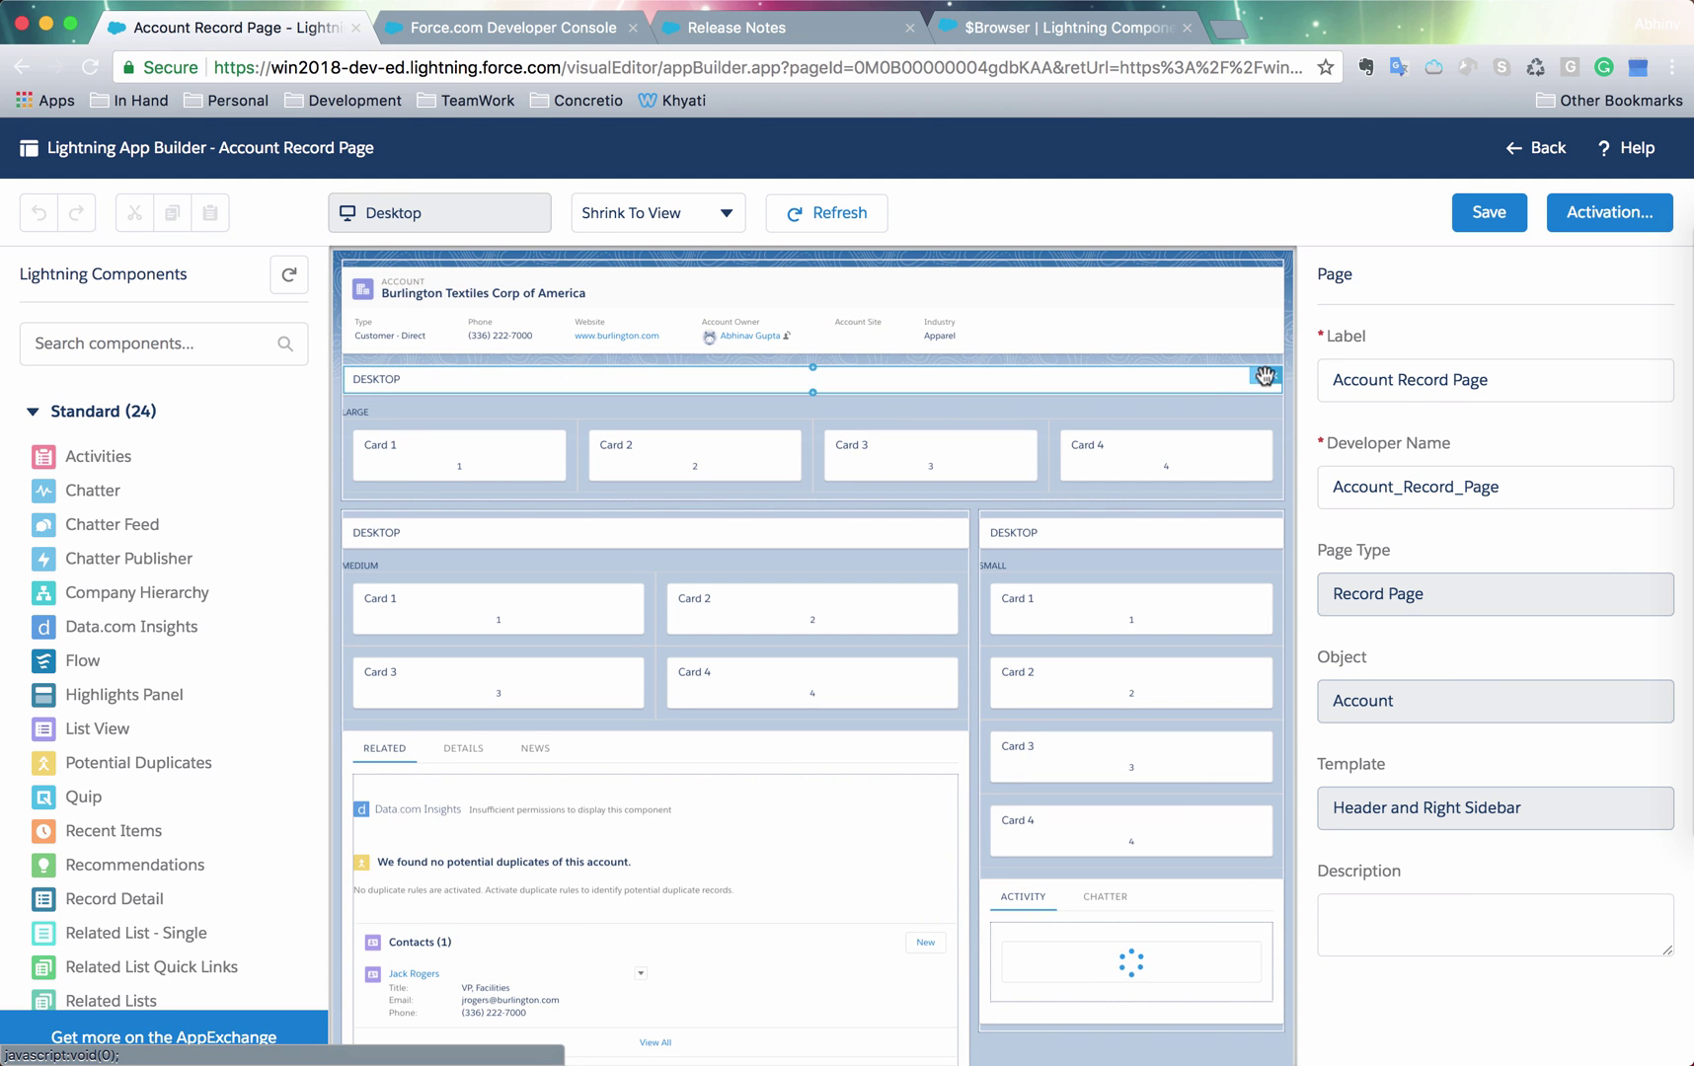
Delete the Mobile Aware components above the Large, Small and Medium cards, save, and go back
{"action": "left_click", "coordinate": [1265, 376]}
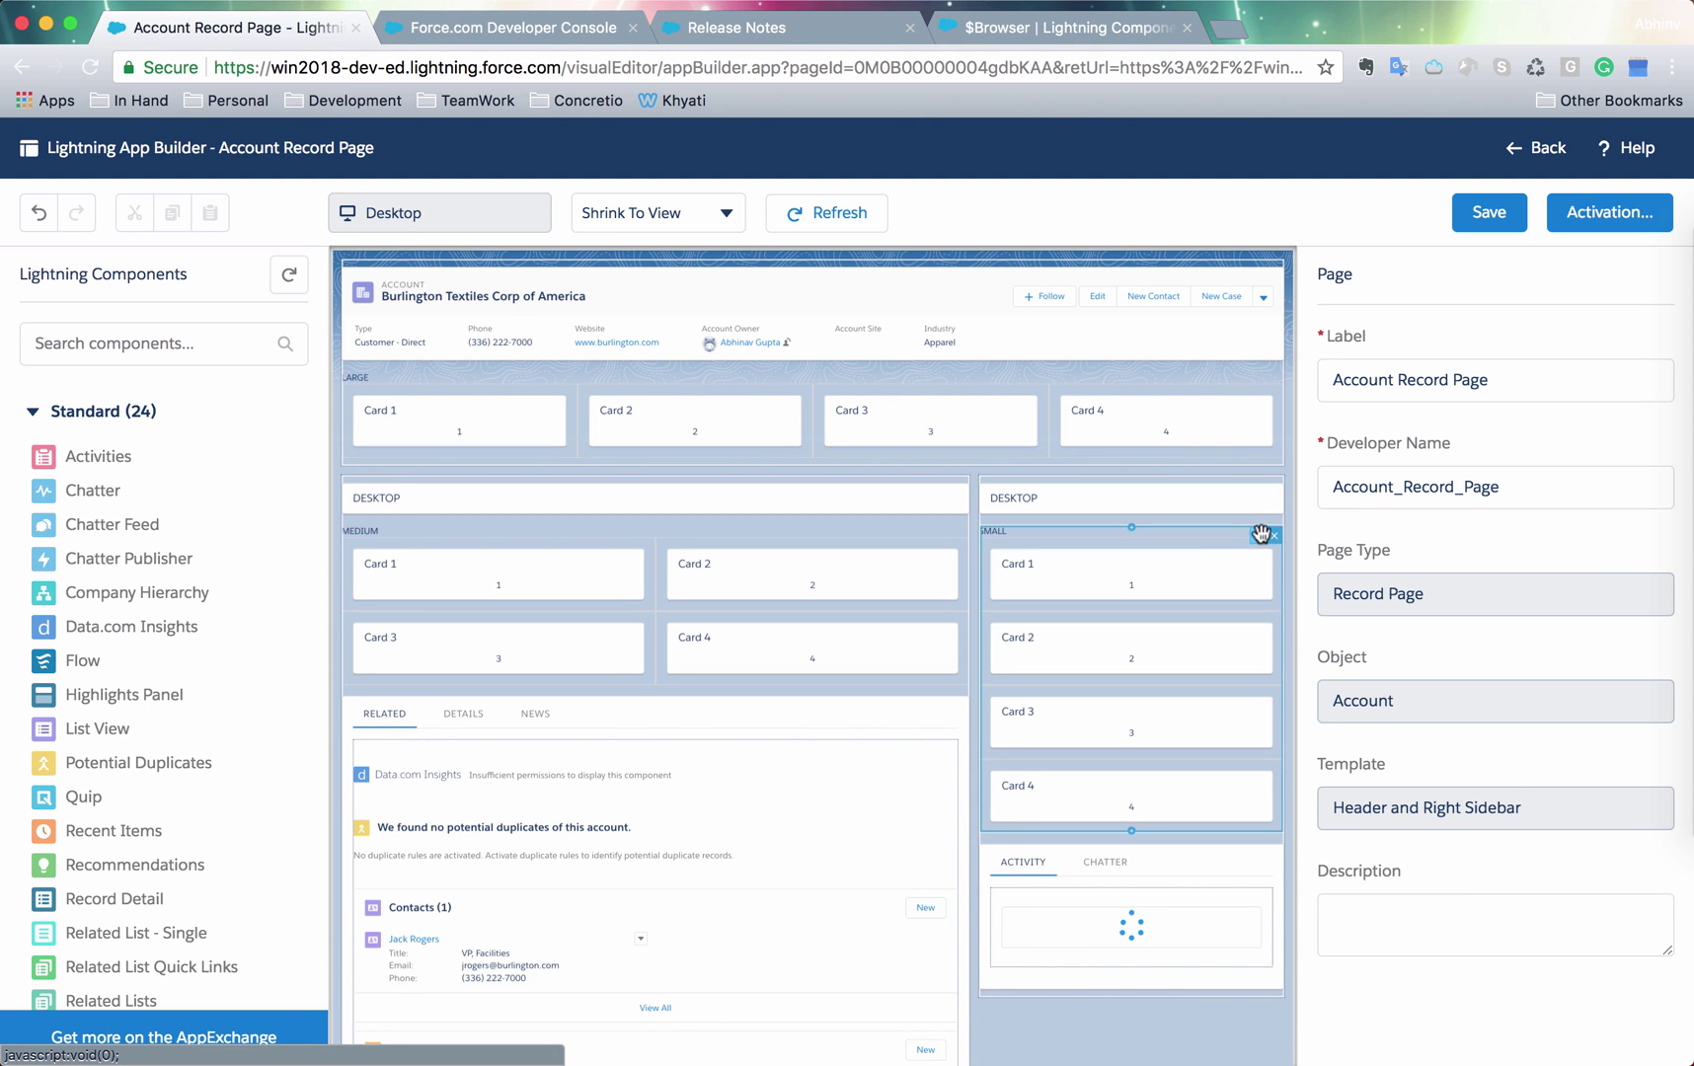
{"action": "left_click", "coordinate": [1274, 495]}
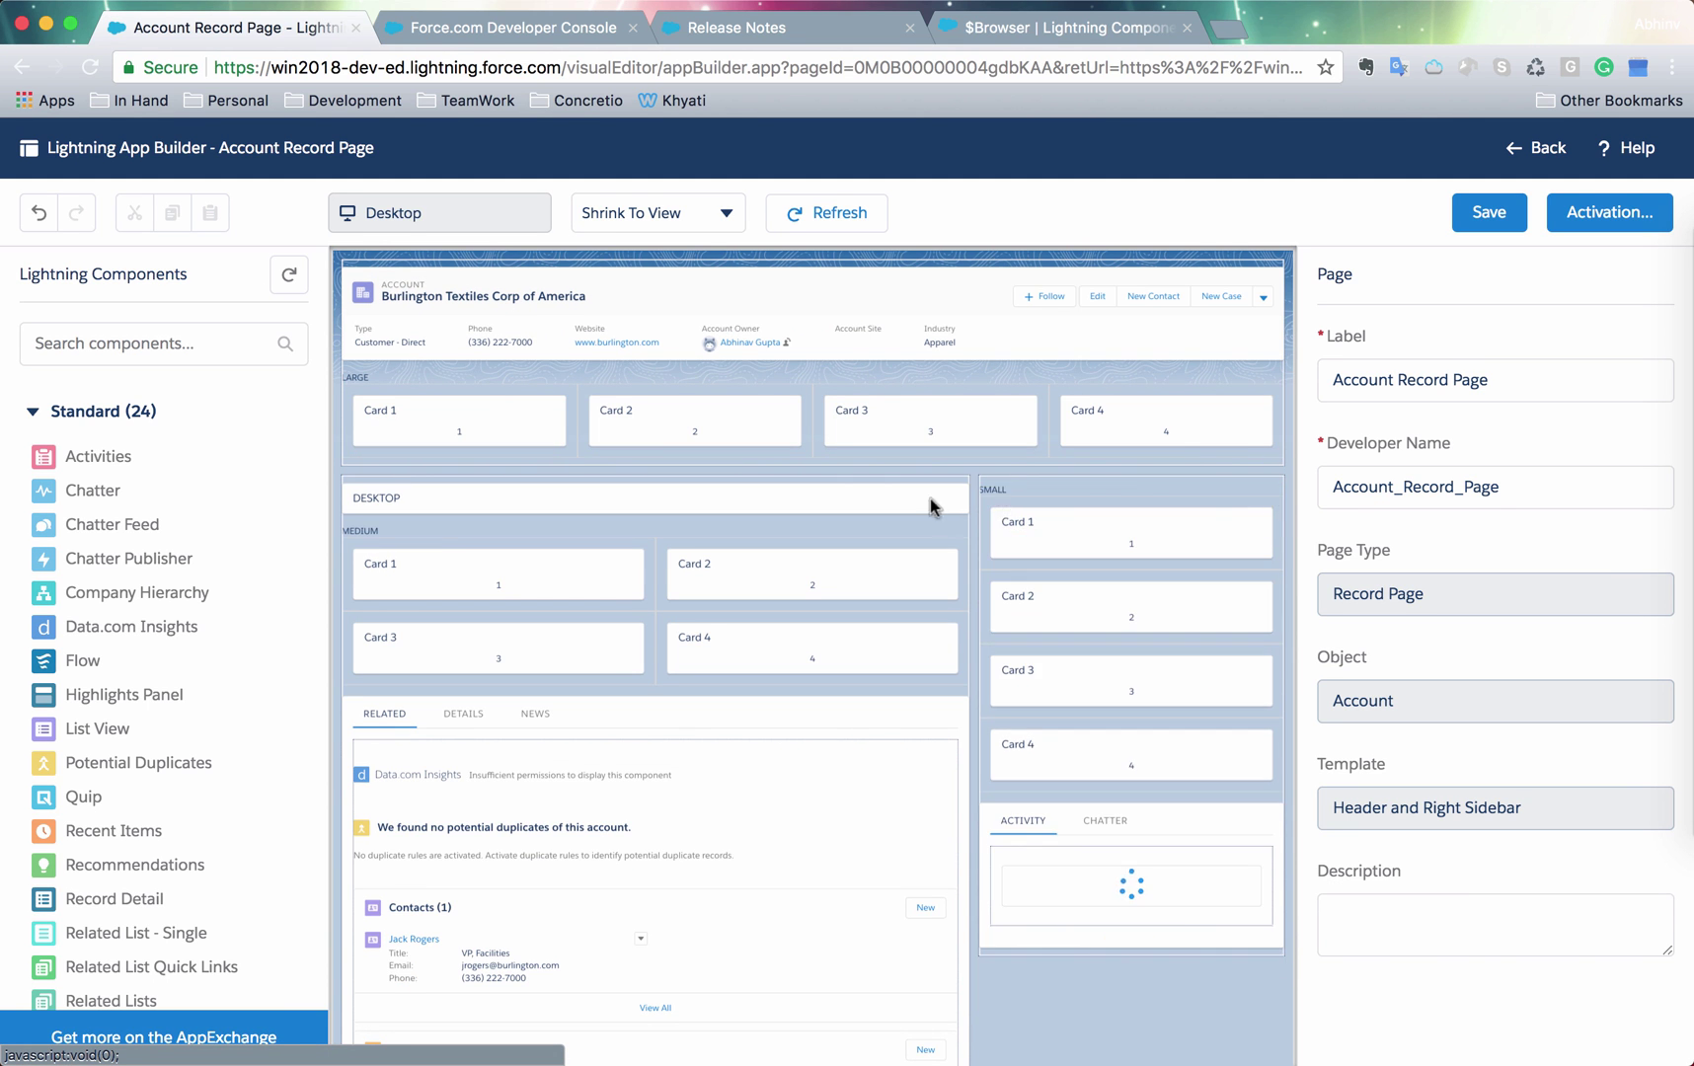
{"action": "left_click", "coordinate": [959, 499]}
{"action": "left_click", "coordinate": [959, 497]}
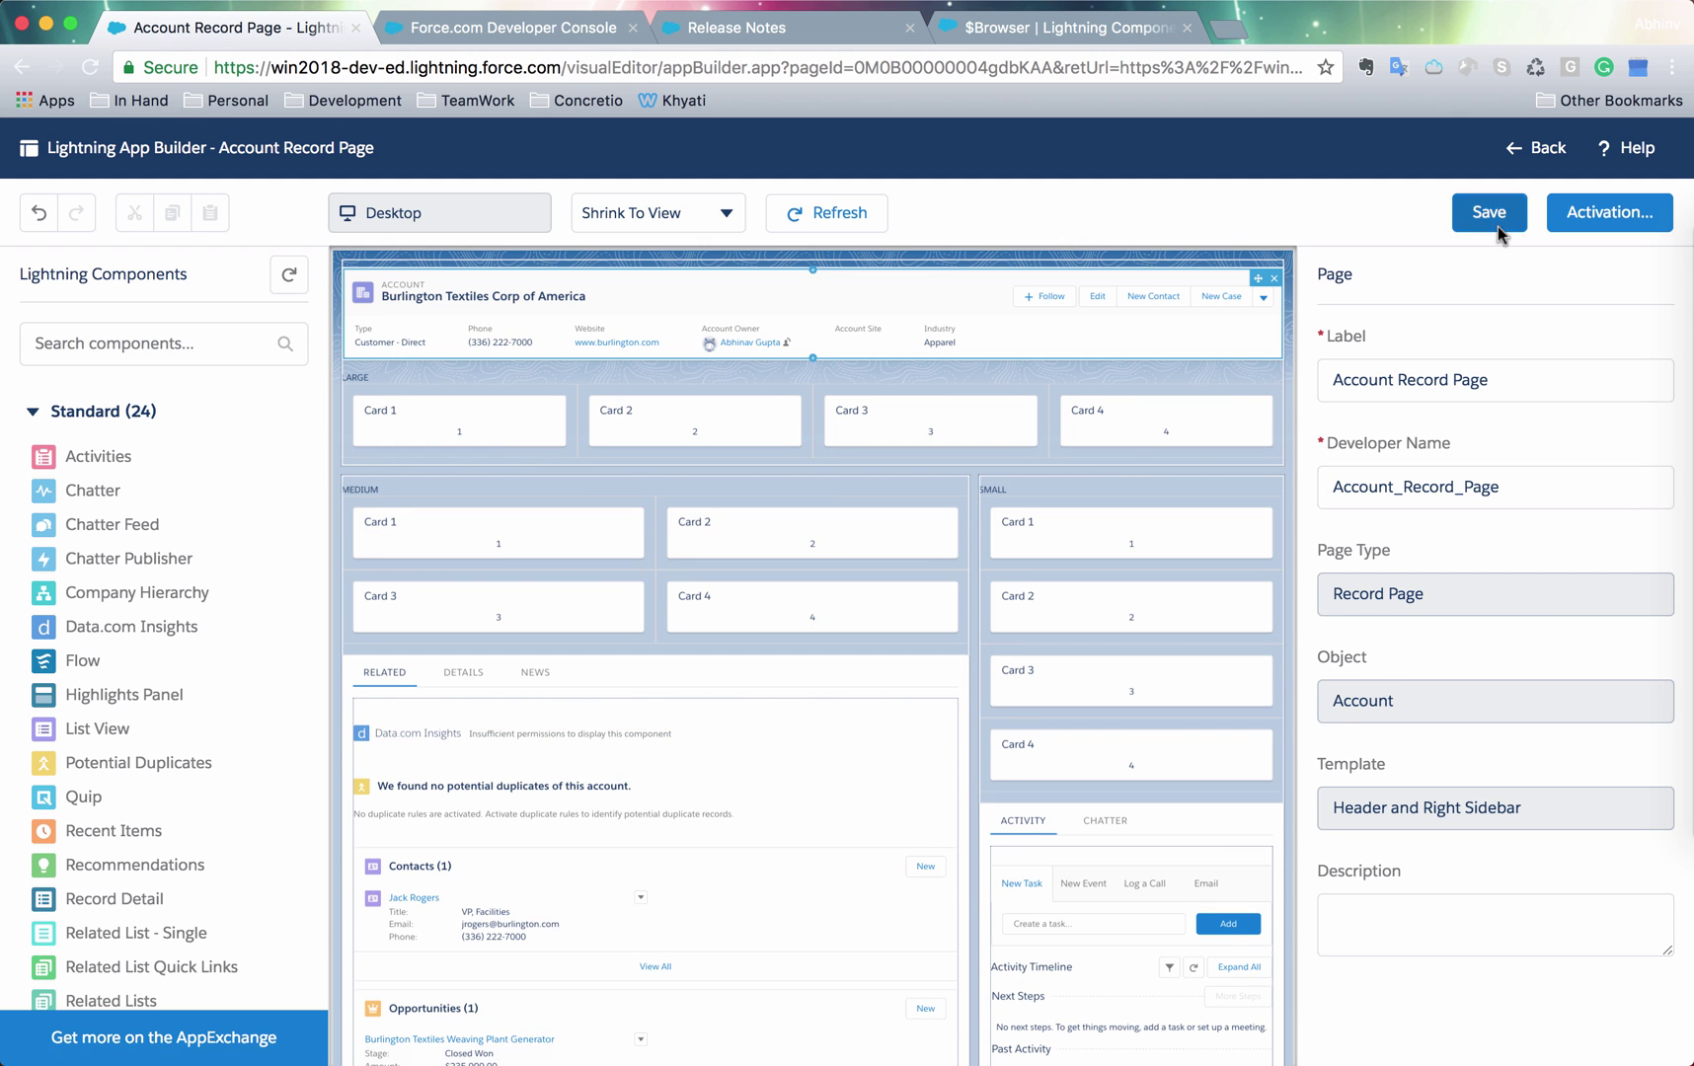
{"action": "left_click", "coordinate": [1495, 223]}
{"action": "left_click", "coordinate": [1538, 149]}
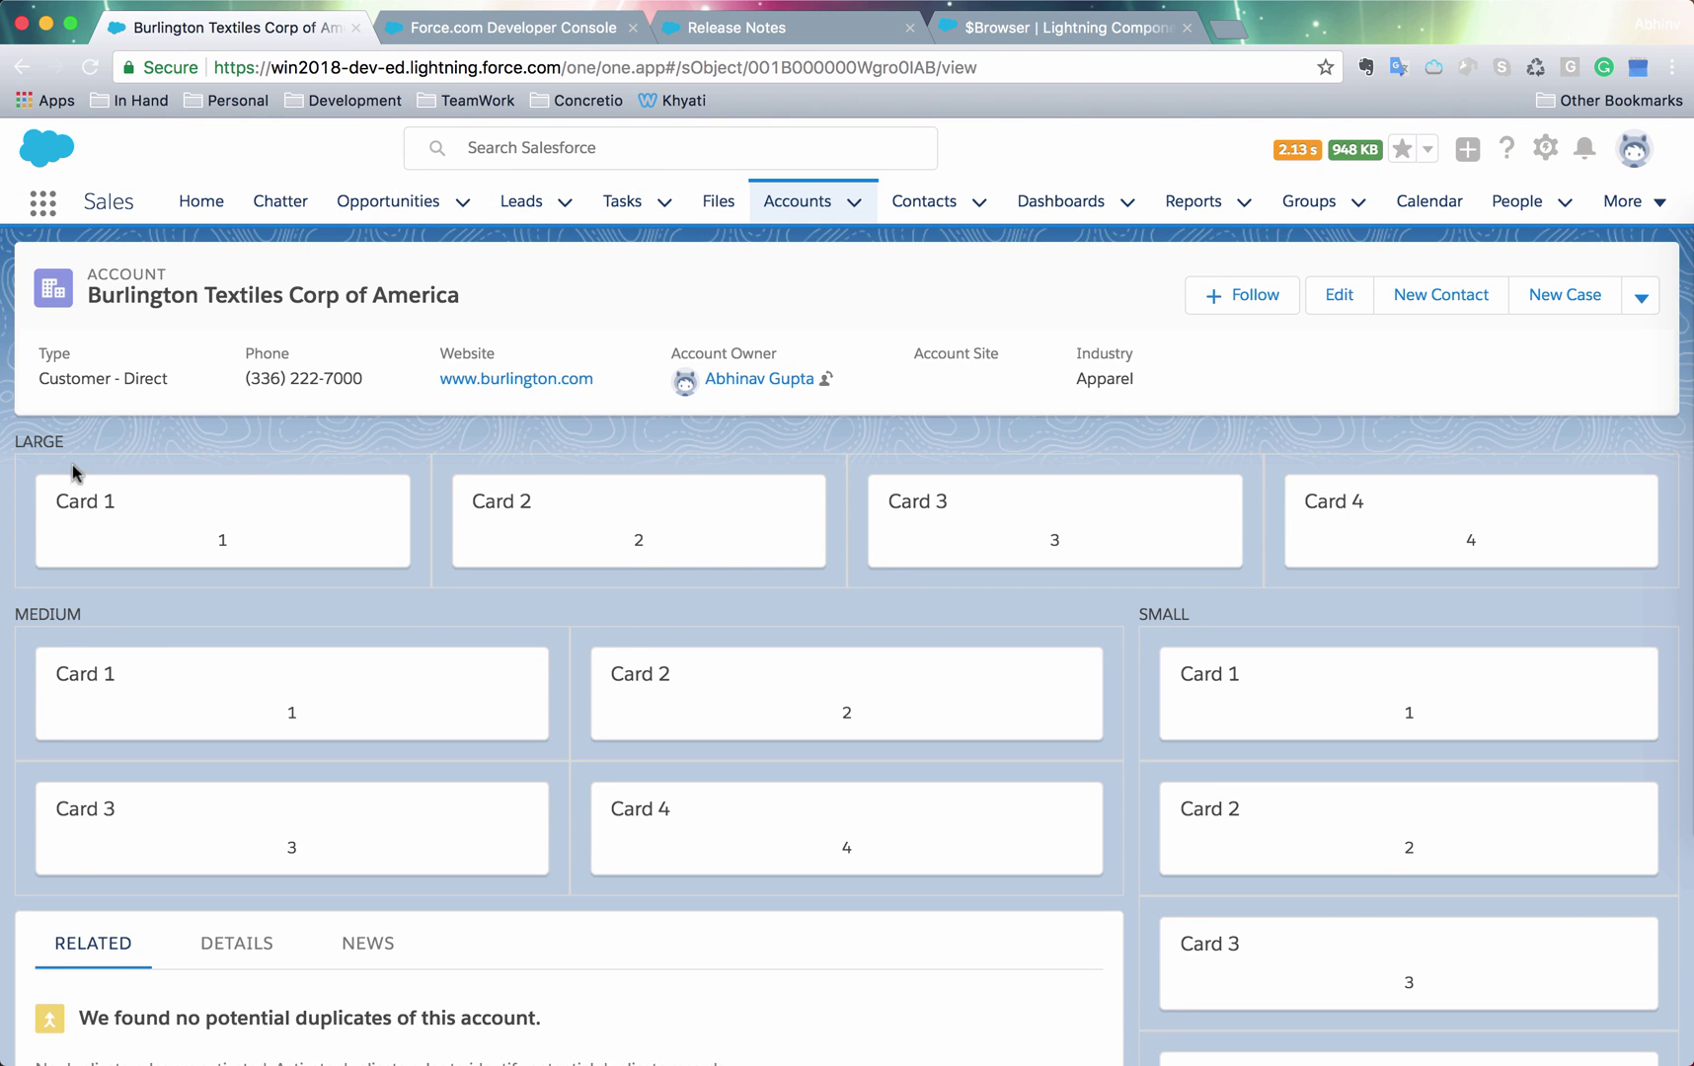
{"action": "scroll", "coordinate": [87, 454], "scroll_direction": "down", "scroll_amount": 2}
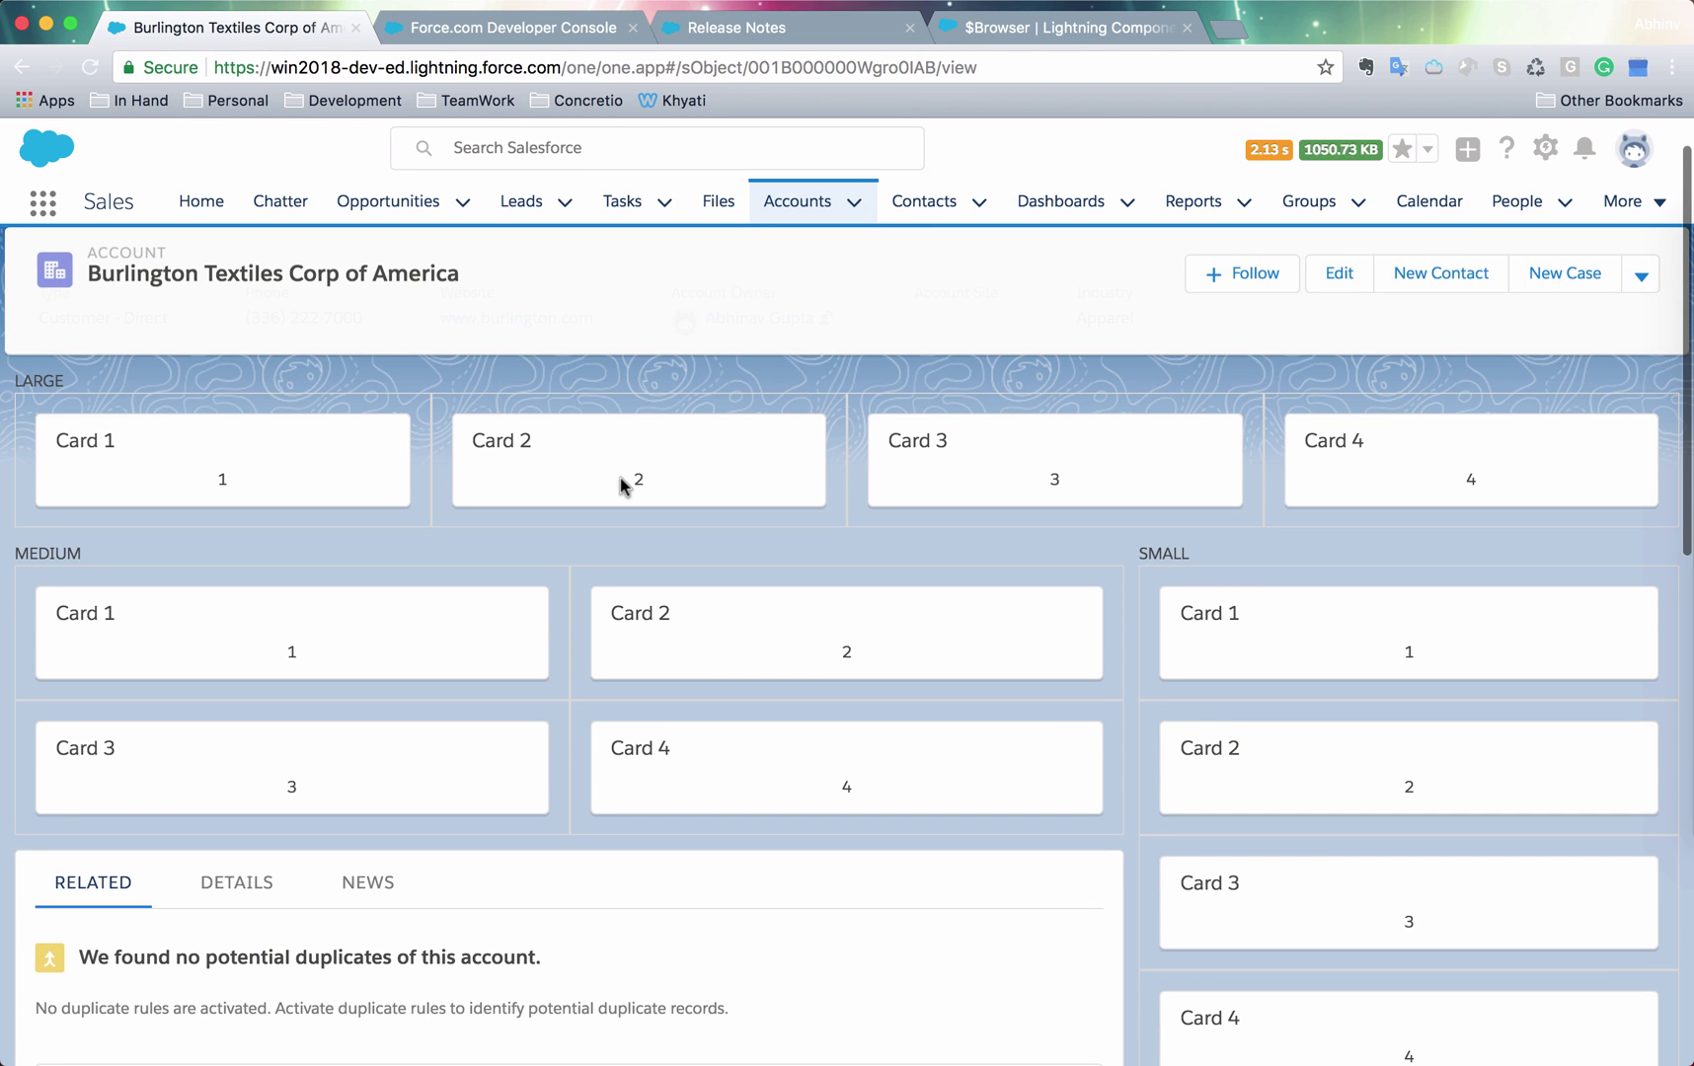
{"action": "scroll", "coordinate": [1217, 462], "scroll_direction": "up", "scroll_amount": 2}
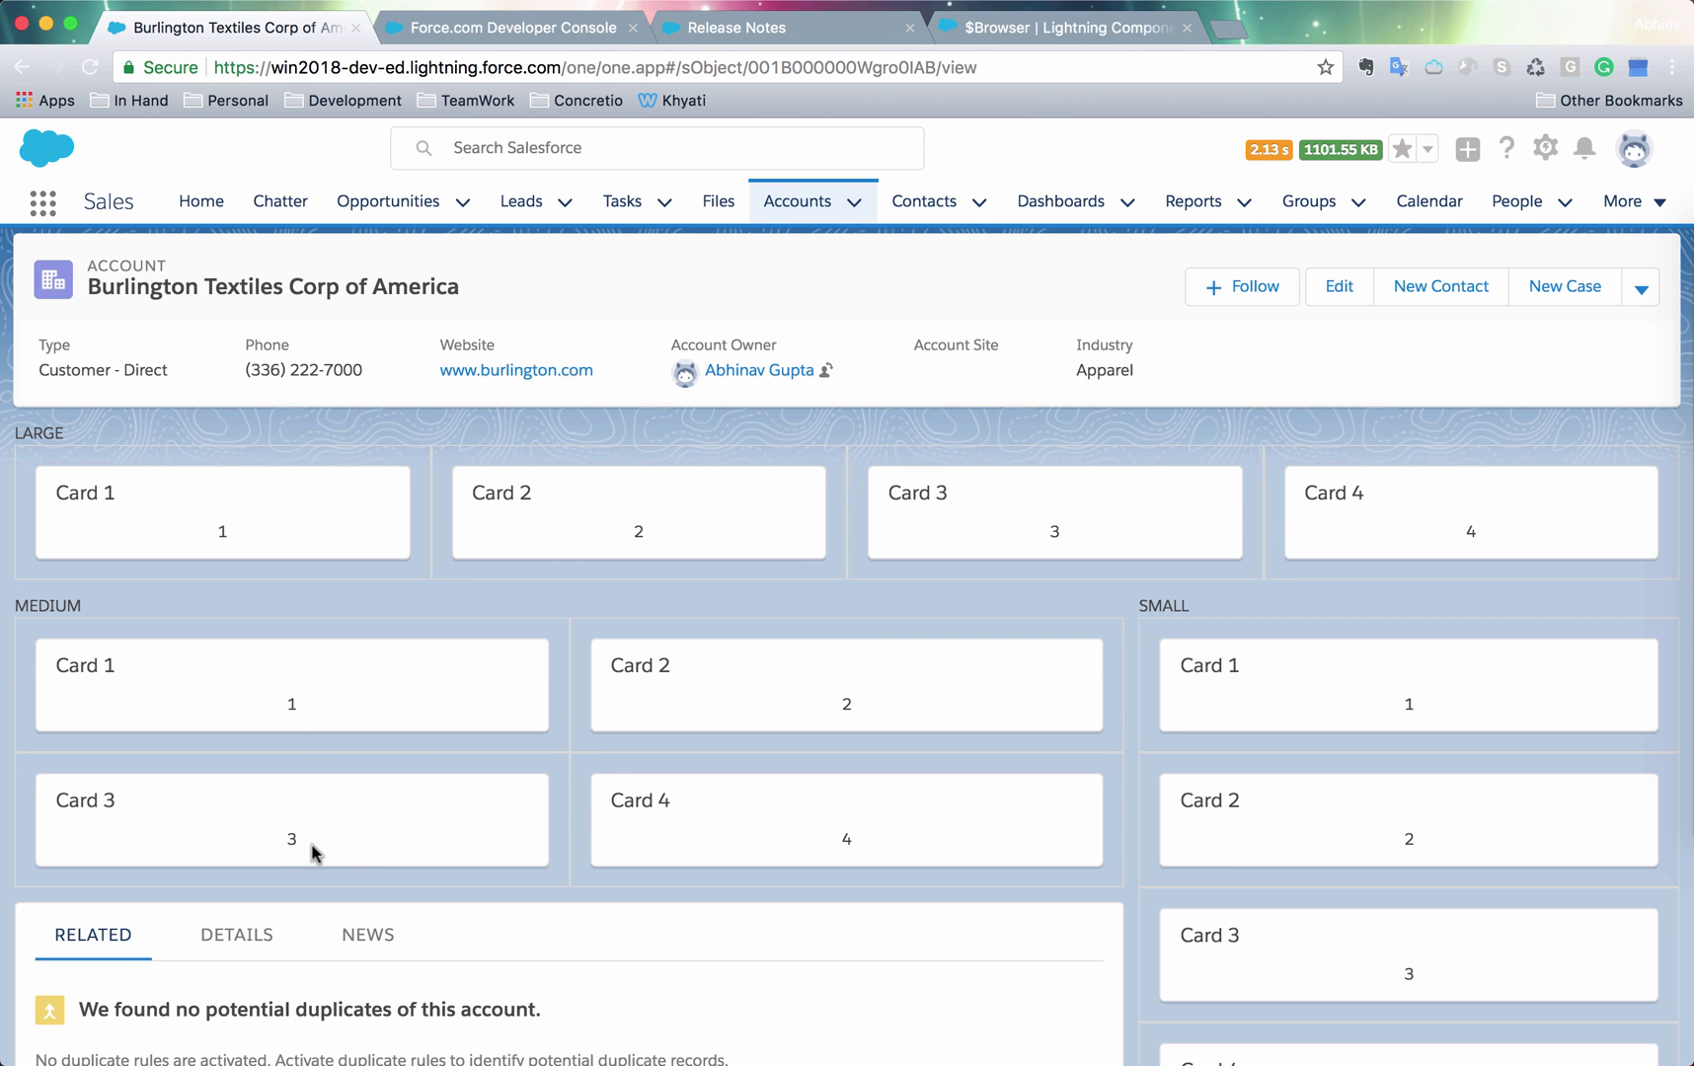
{"action": "scroll", "coordinate": [1314, 756], "scroll_direction": "down", "scroll_amount": 3}
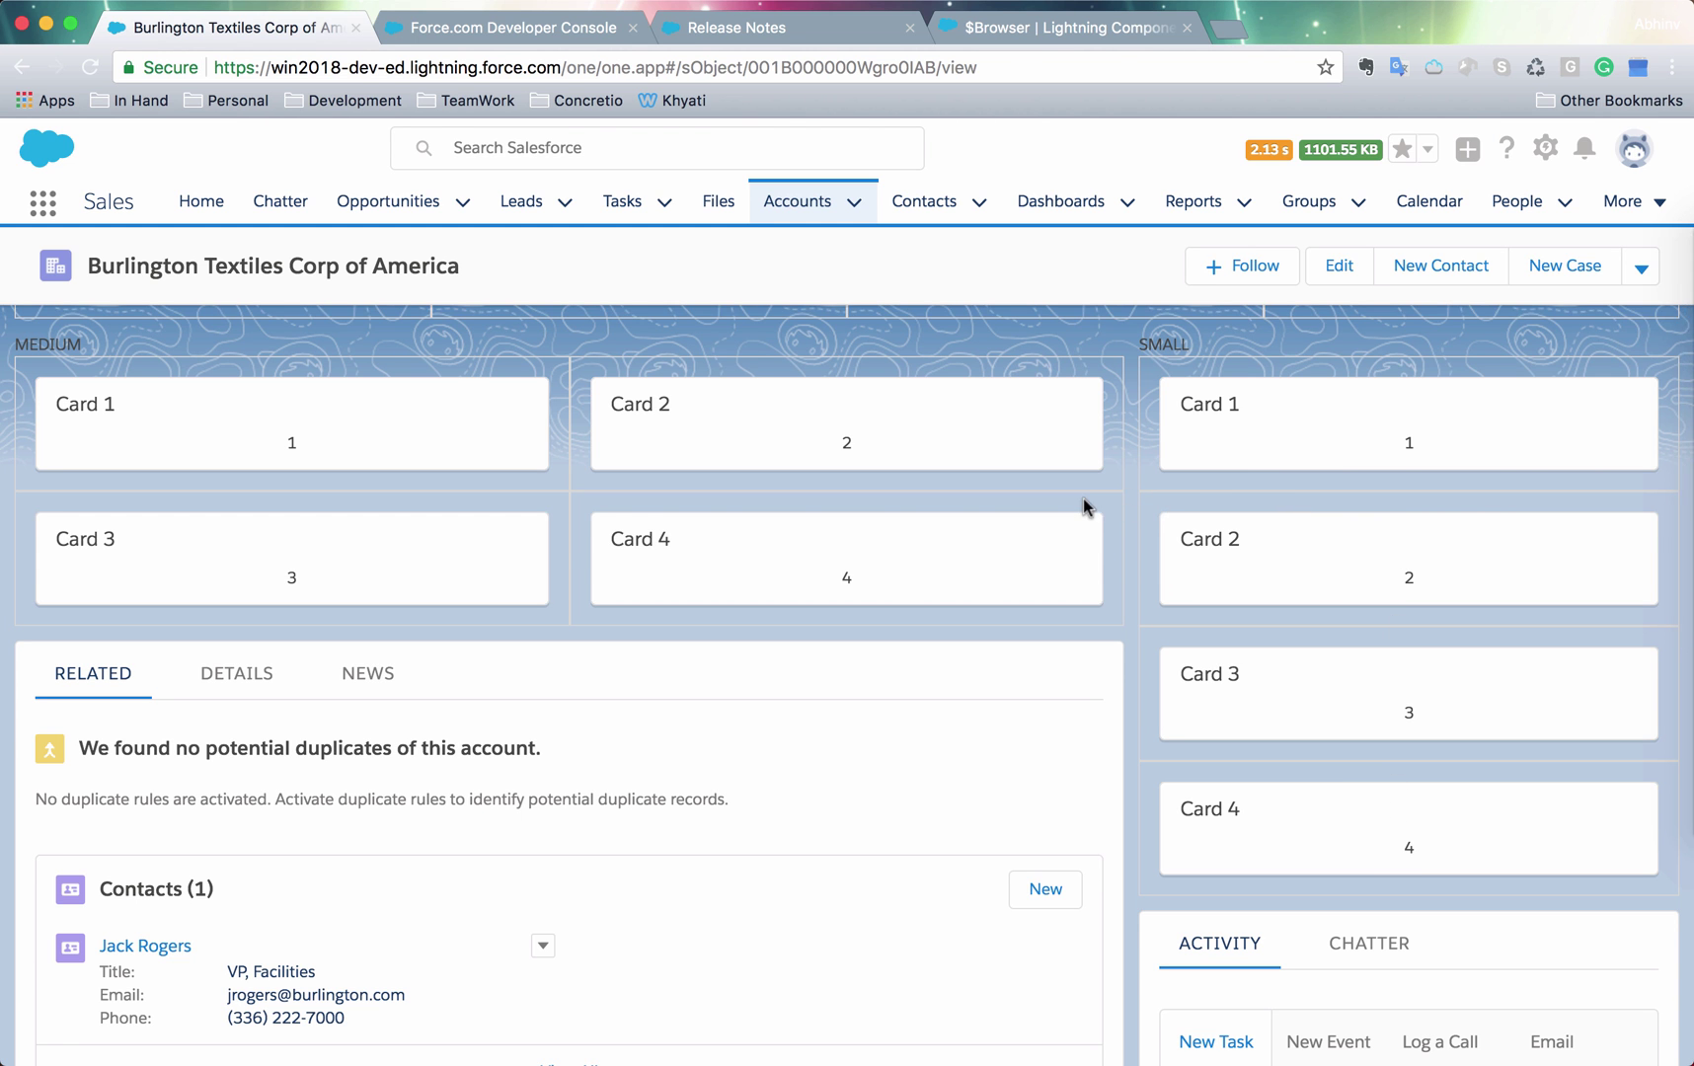
{"action": "scroll", "coordinate": [1086, 505], "scroll_direction": "up", "scroll_amount": 2}
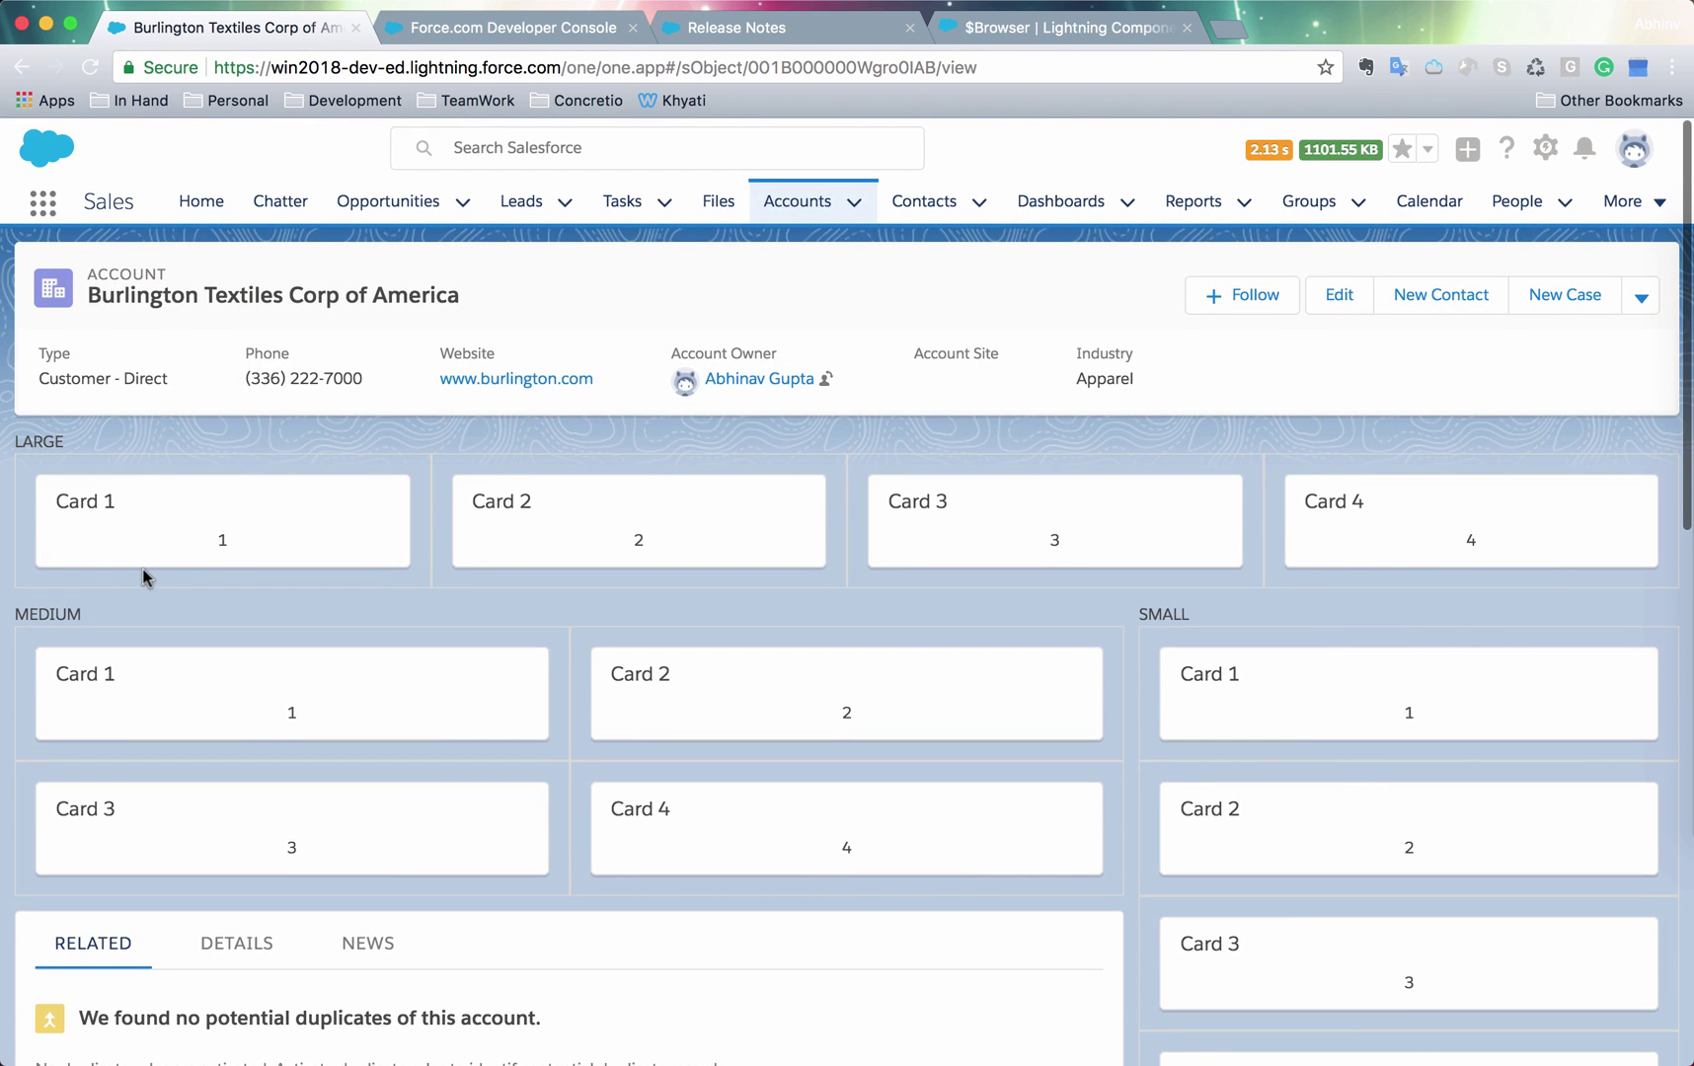
Trace the width attribute, flexipageRegionInfo tag and {!v.width} output against the rendered cards
{"action": "key", "text": "ctrl+Tab"}
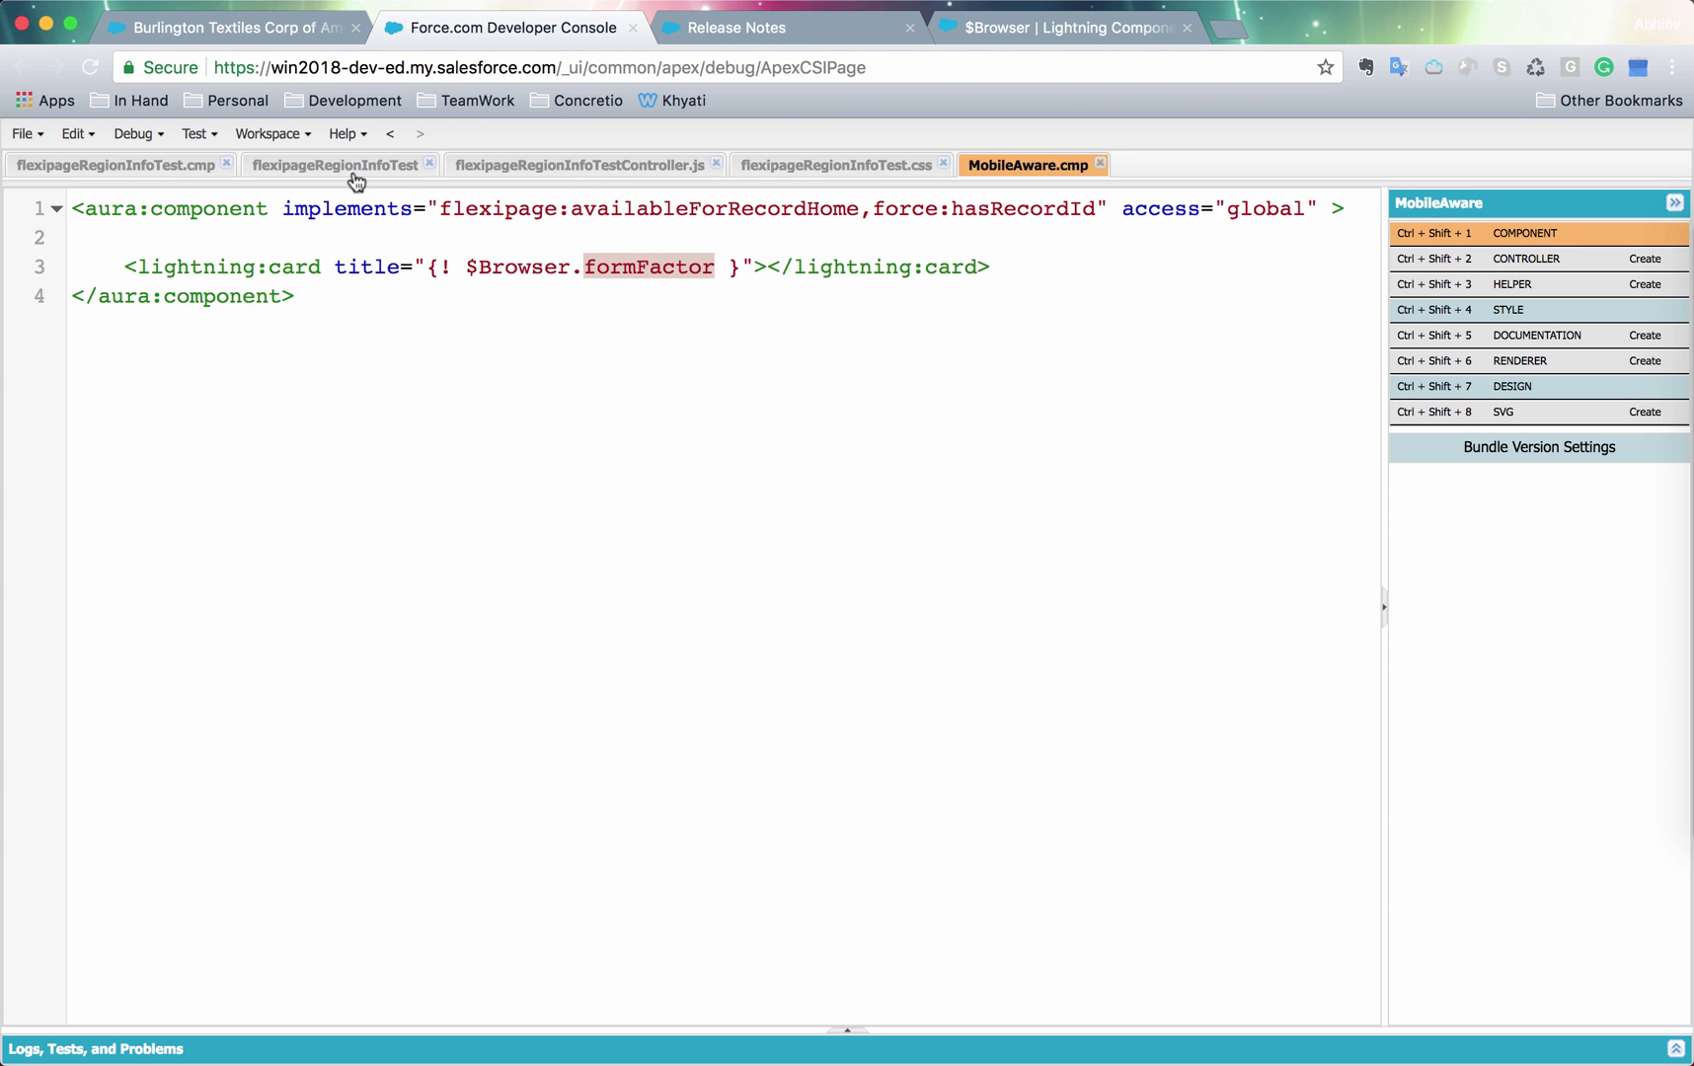
{"action": "left_click", "coordinate": [144, 166]}
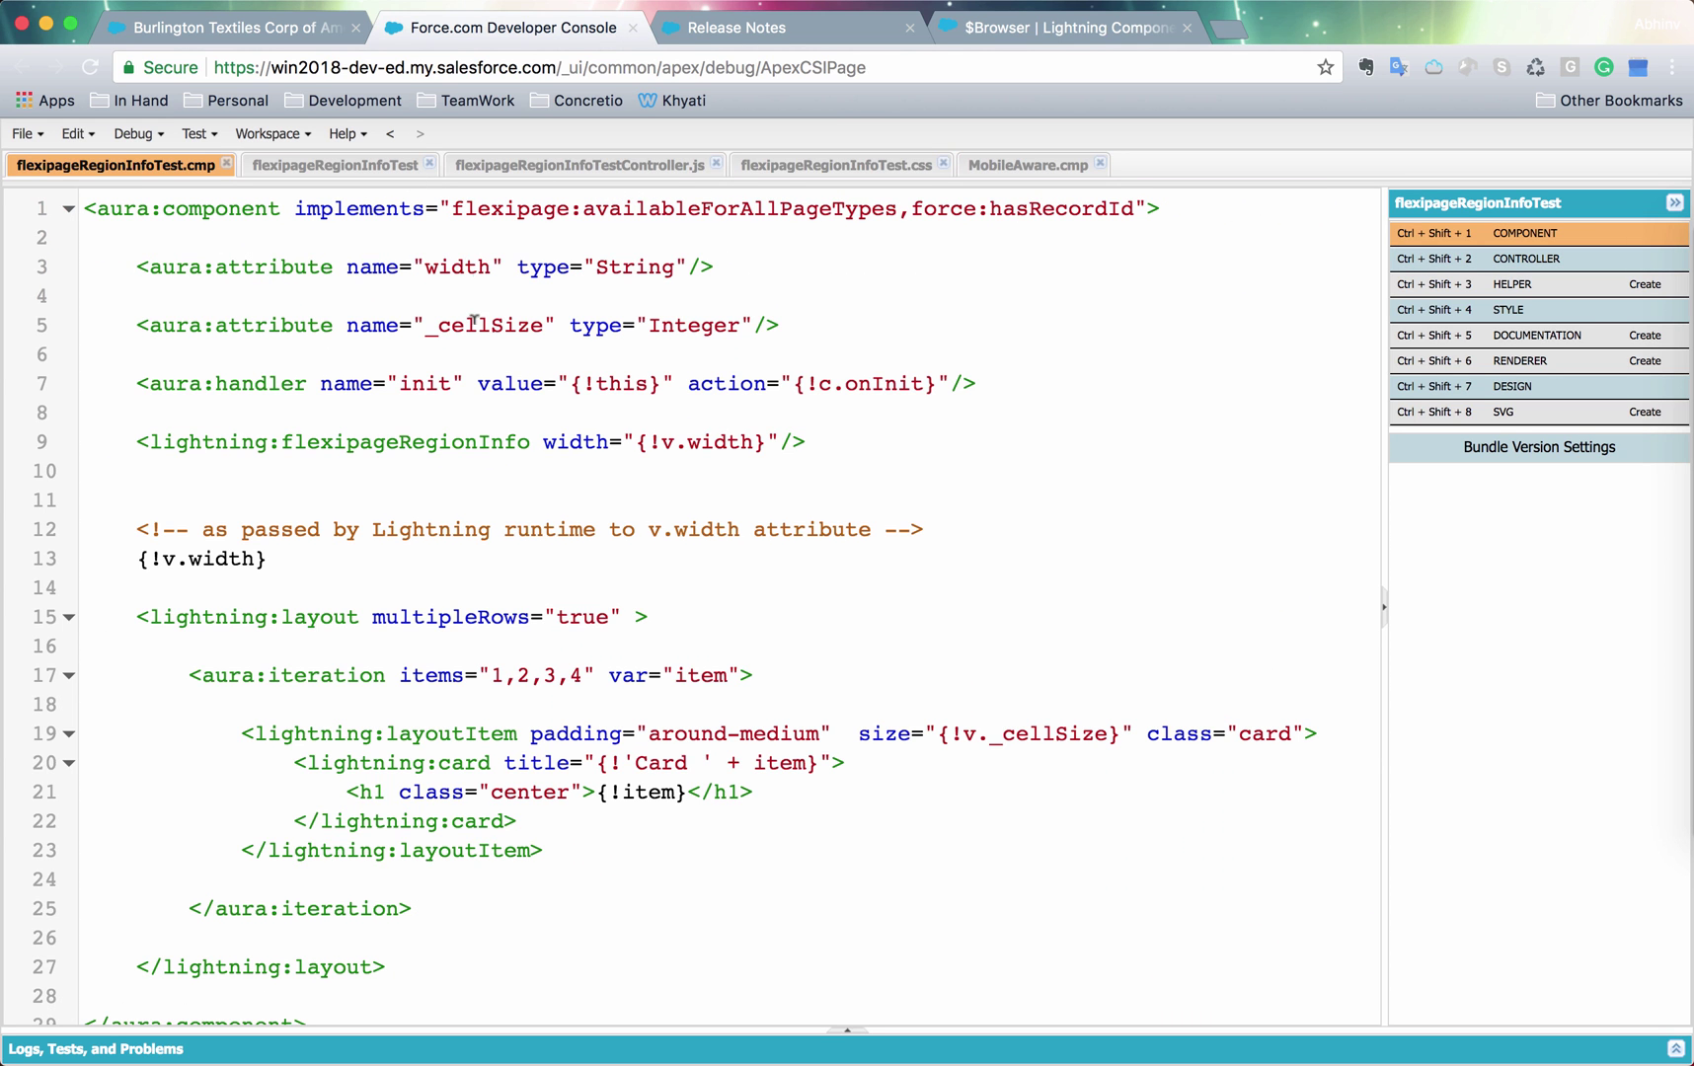
{"action": "double_click", "coordinate": [458, 266]}
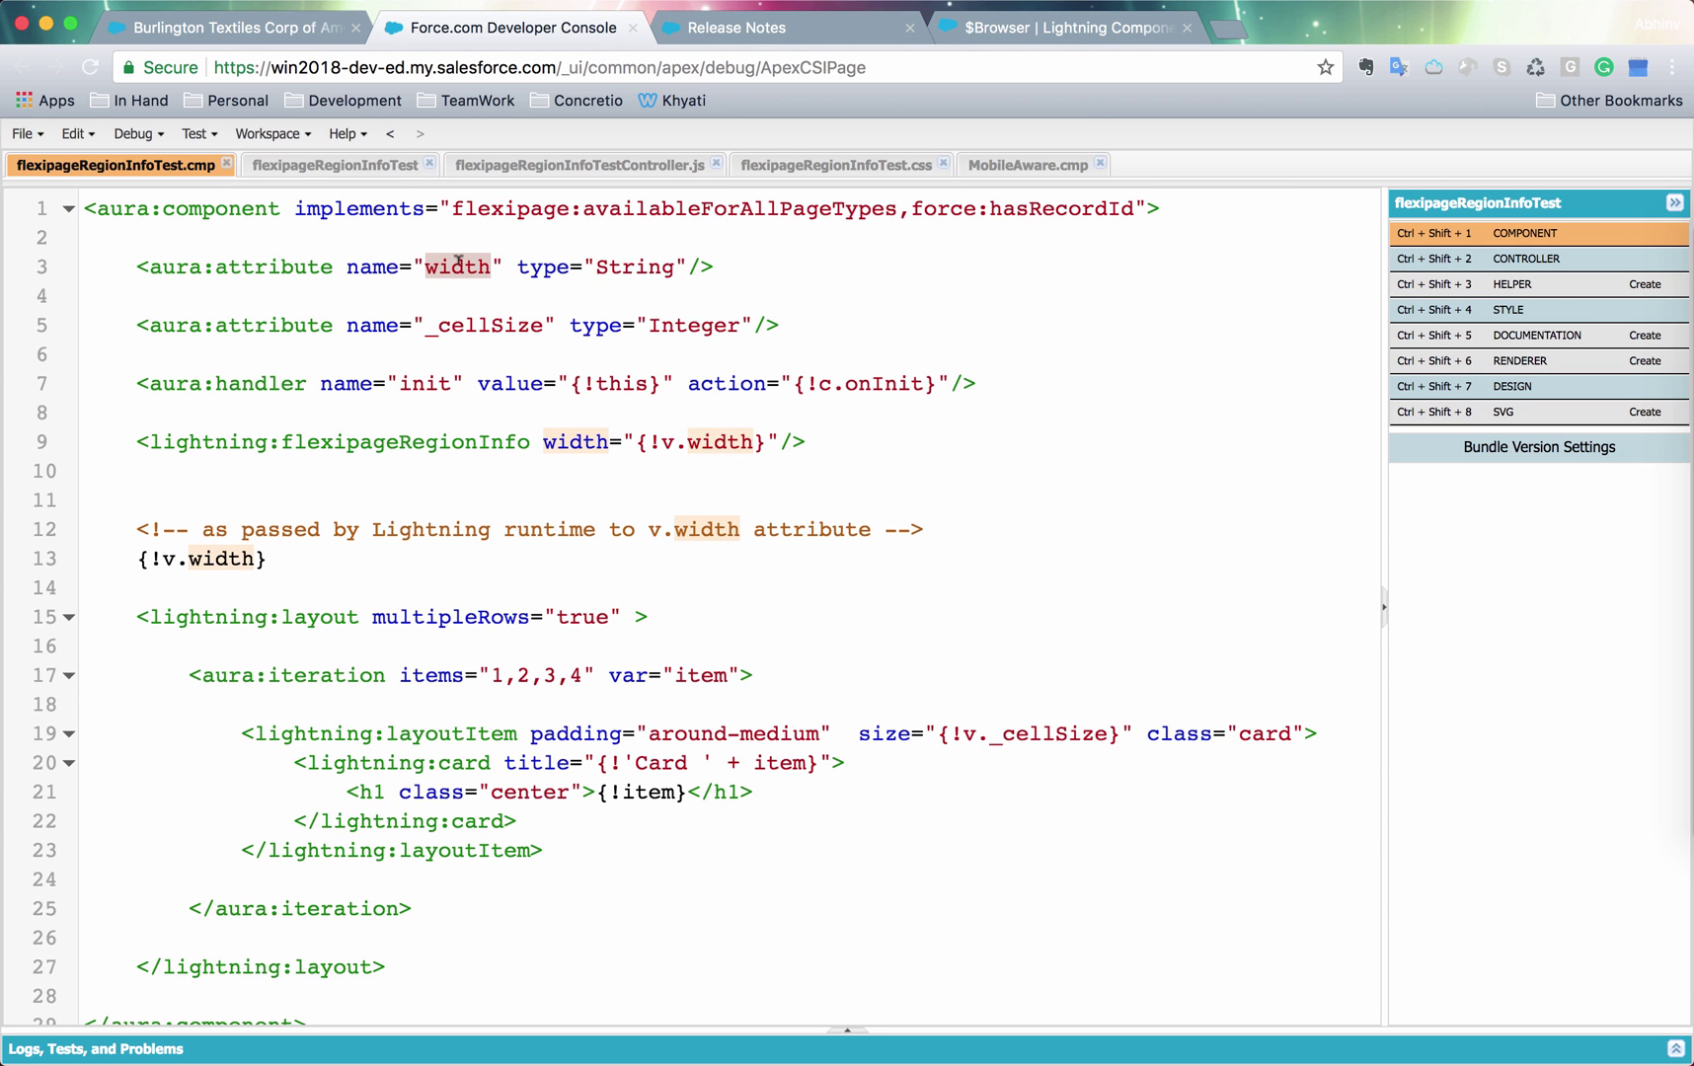
{"action": "double_click", "coordinate": [346, 442]}
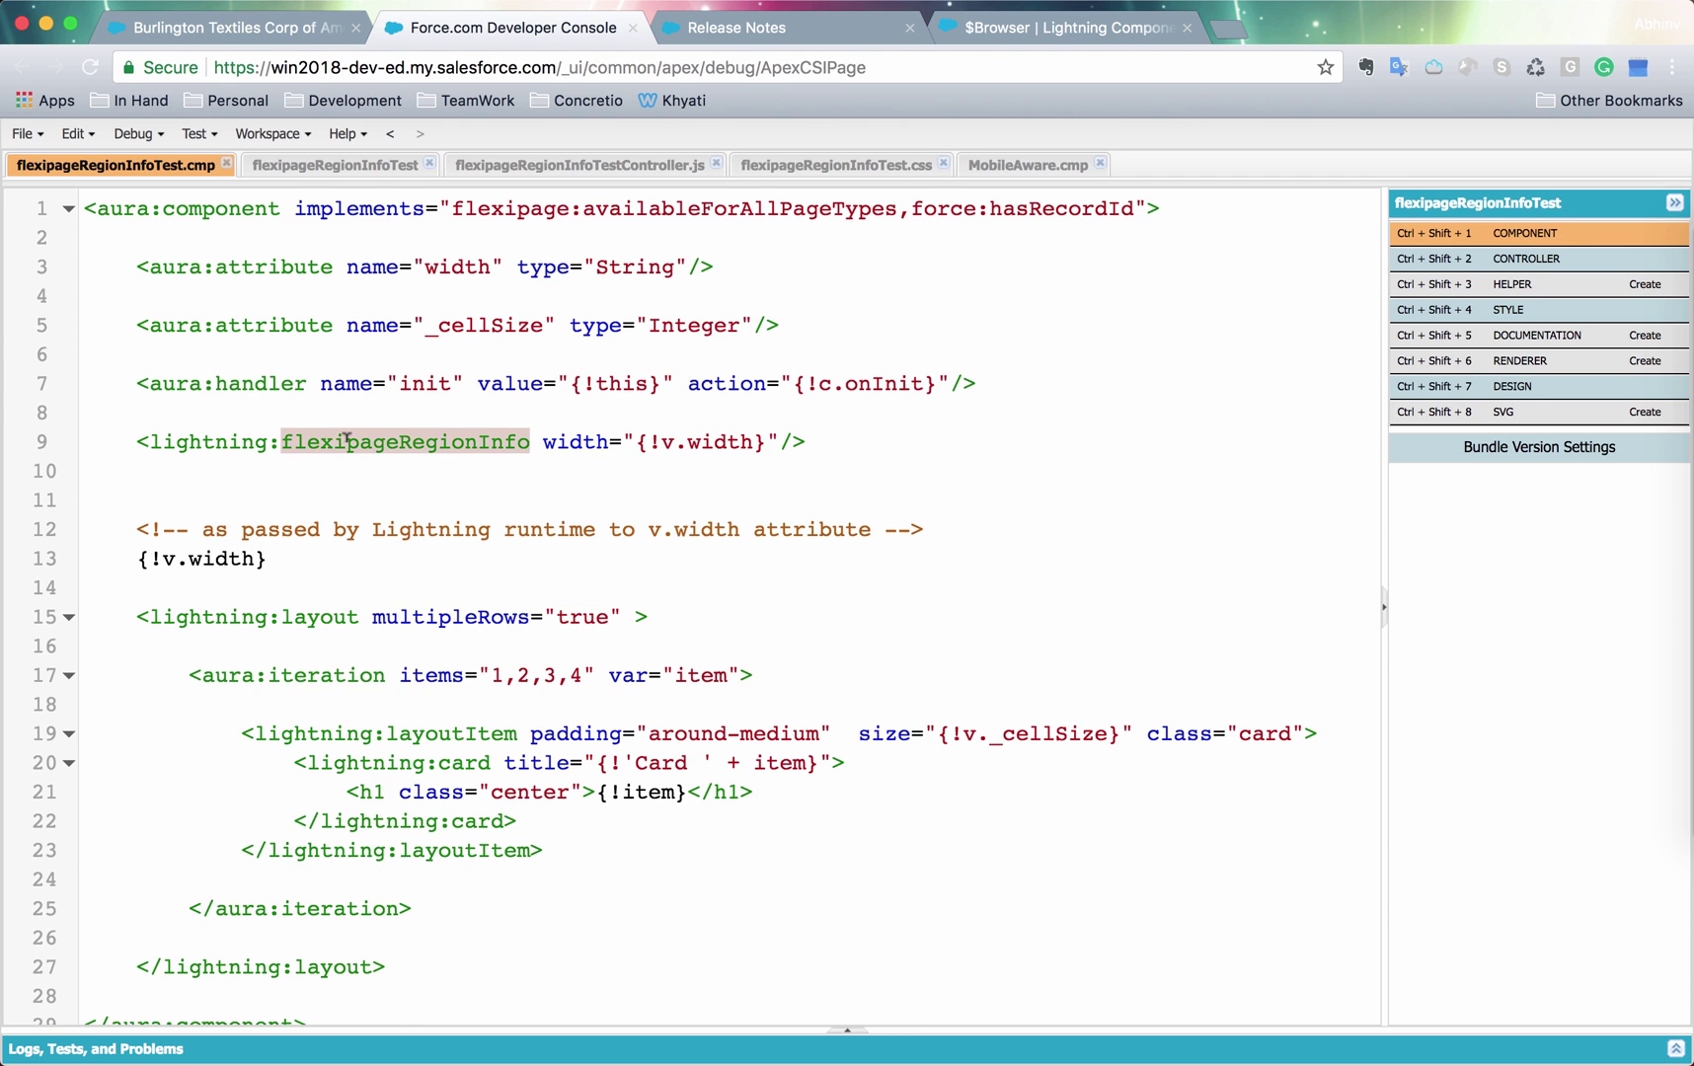
{"action": "left_click", "coordinate": [285, 549]}
{"action": "triple_click", "coordinate": [284, 549]}
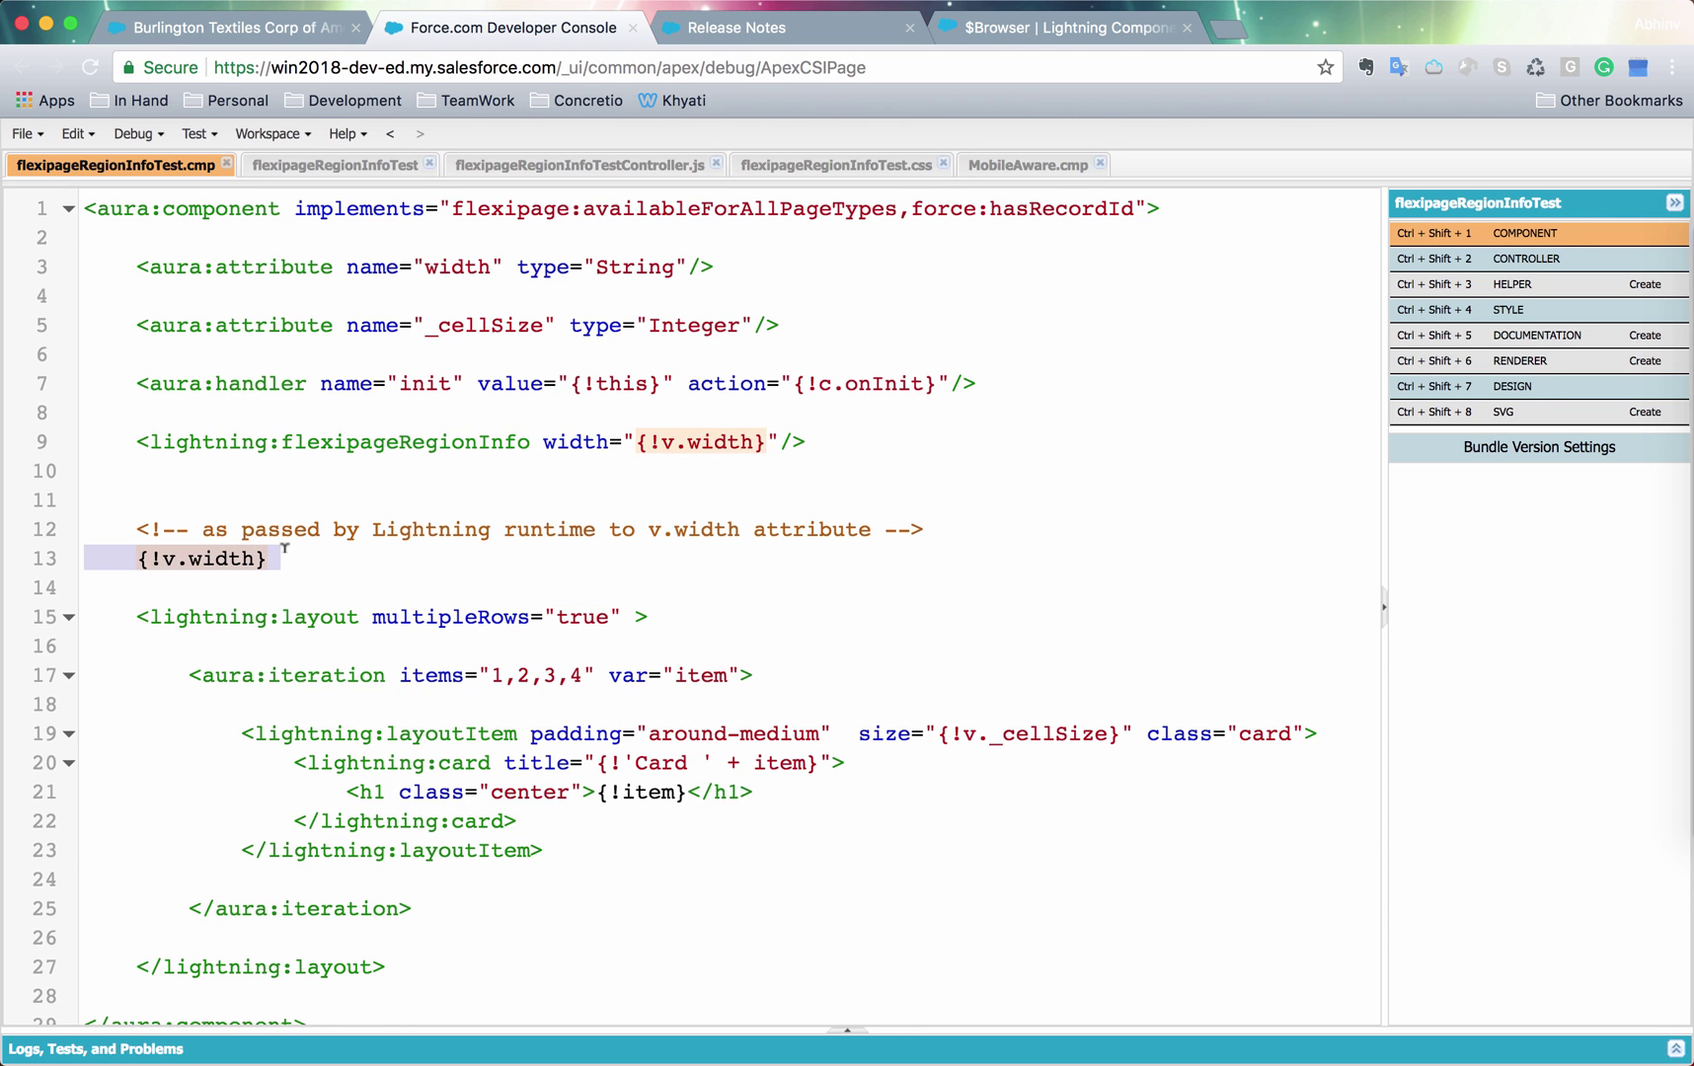
{"action": "key", "text": "ctrl+shift+Tab"}
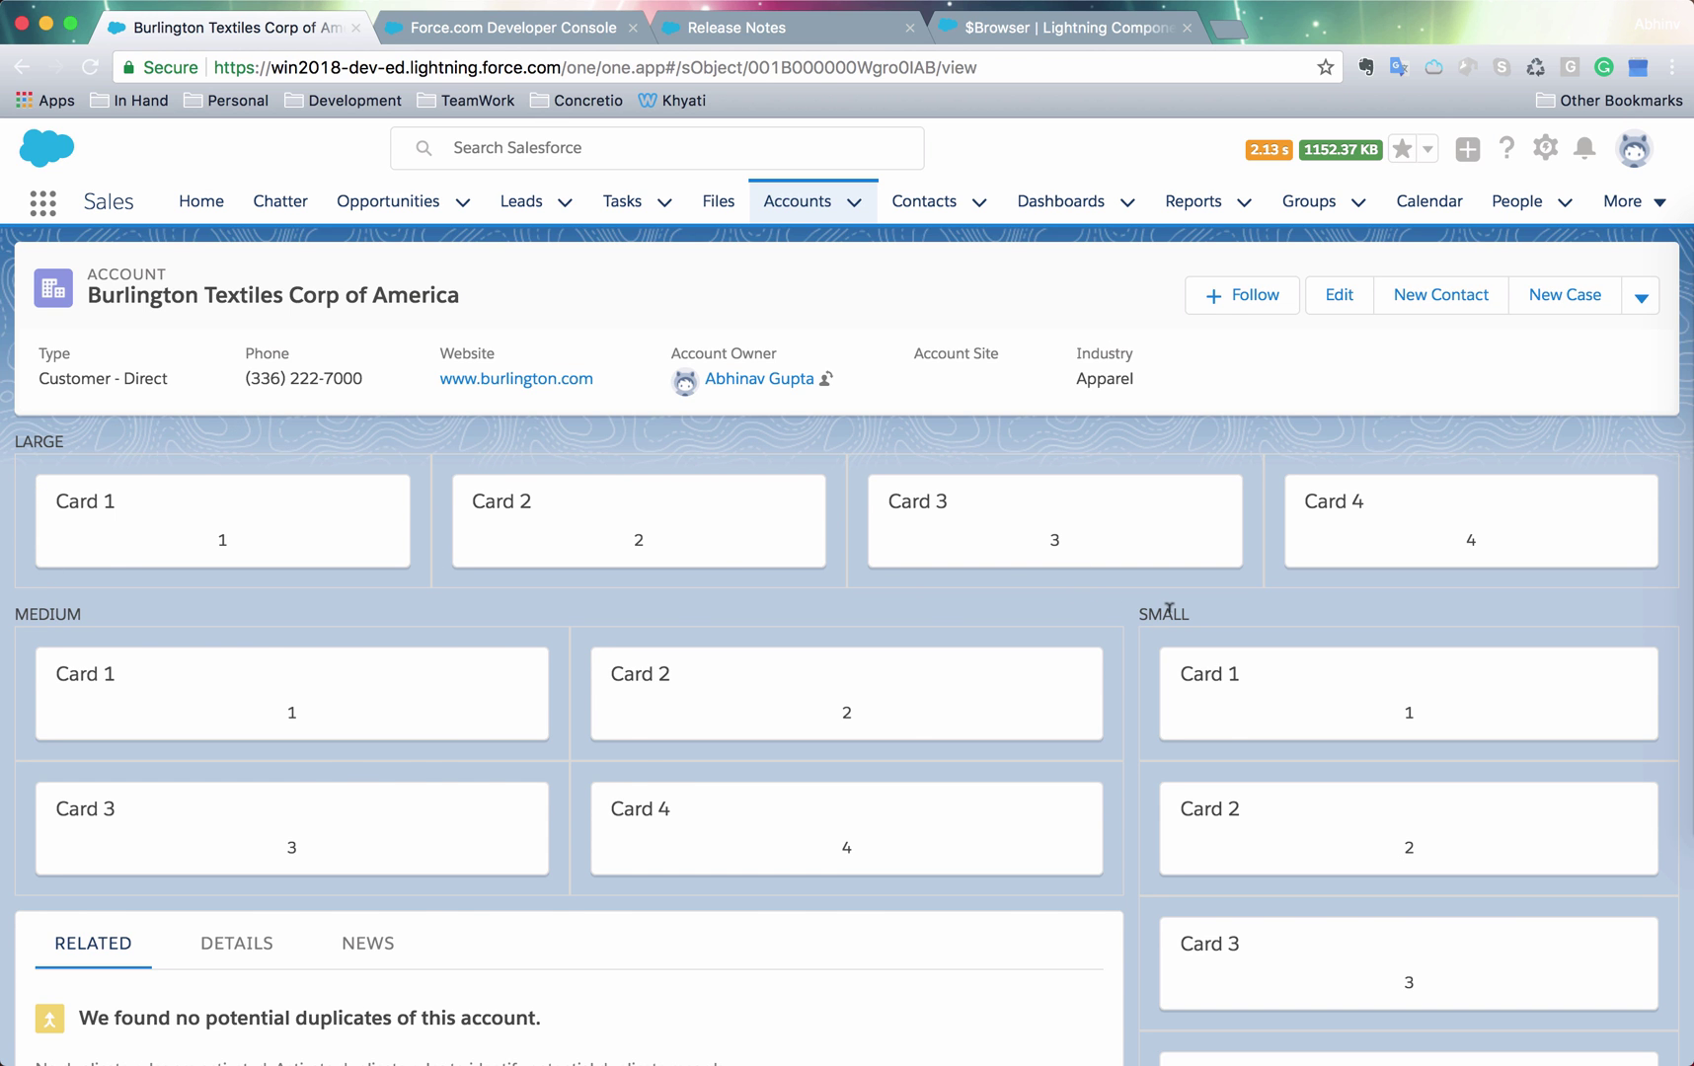
{"action": "key", "text": "ctrl+Tab"}
Walk through the lightning:layout, aura:iteration and layoutItem blocks and the Card title text
{"action": "double_click", "coordinate": [394, 440]}
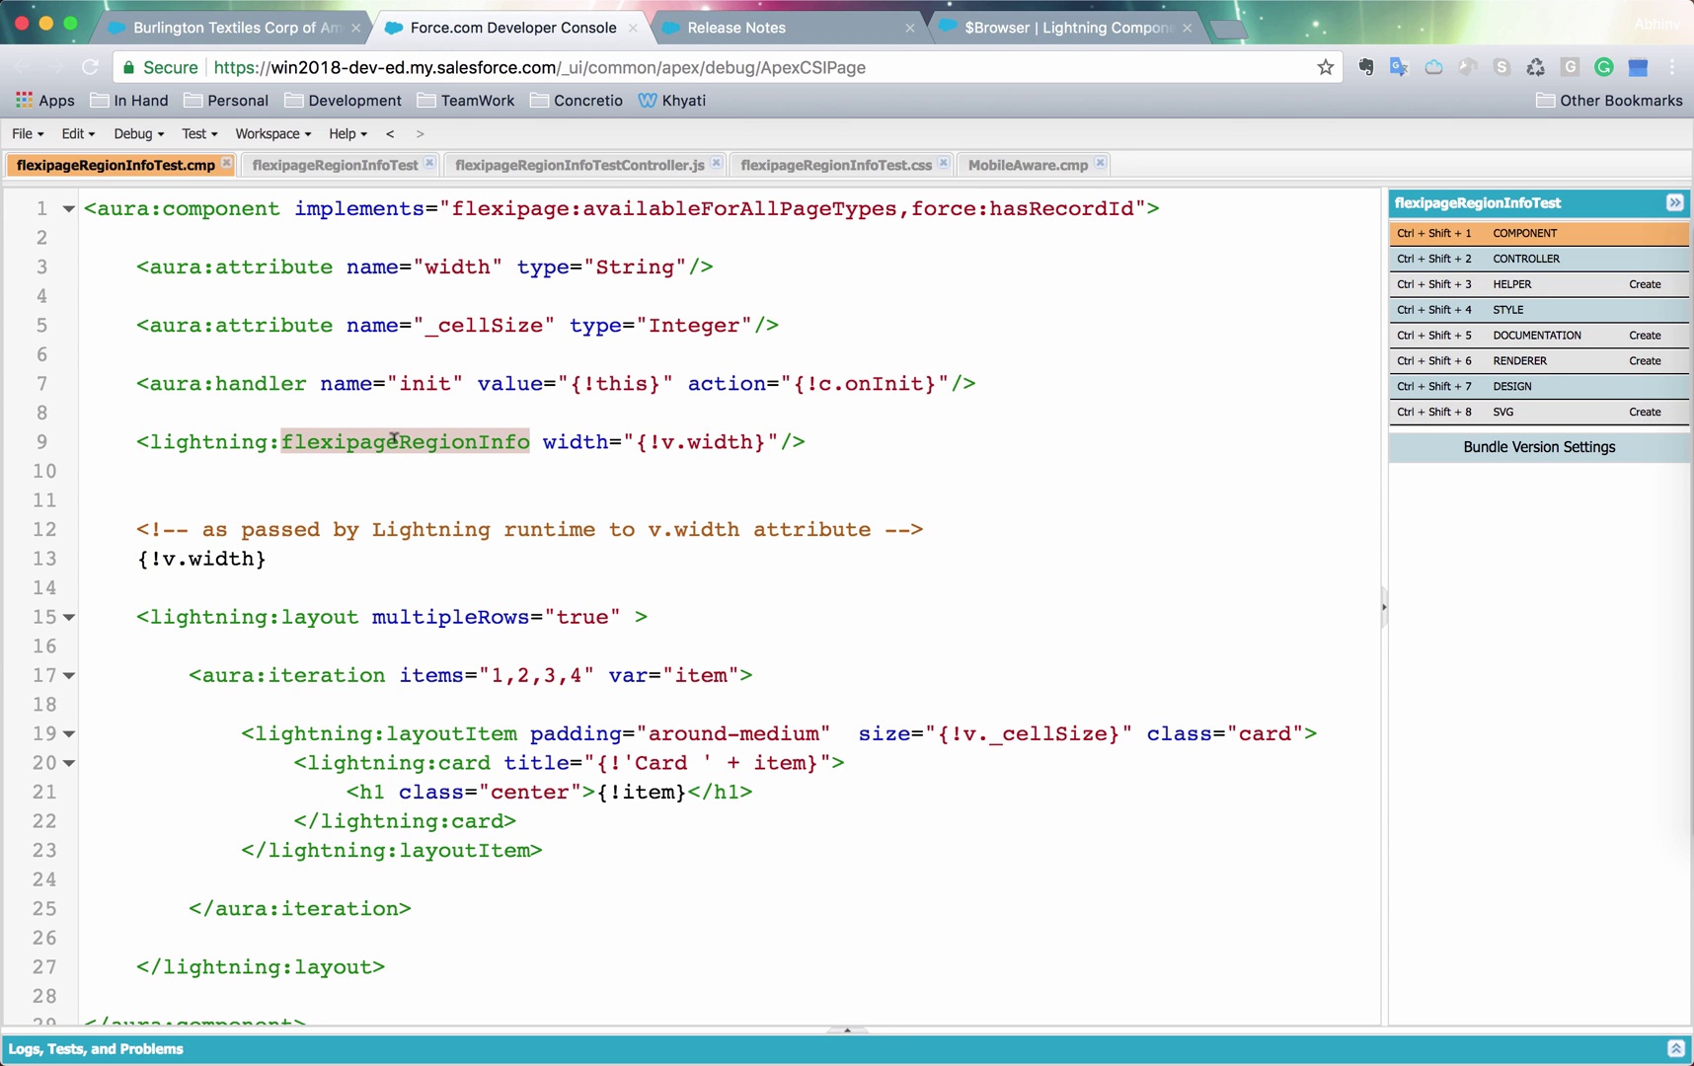
{"action": "scroll", "coordinate": [405, 494], "scroll_direction": "down", "scroll_amount": 1}
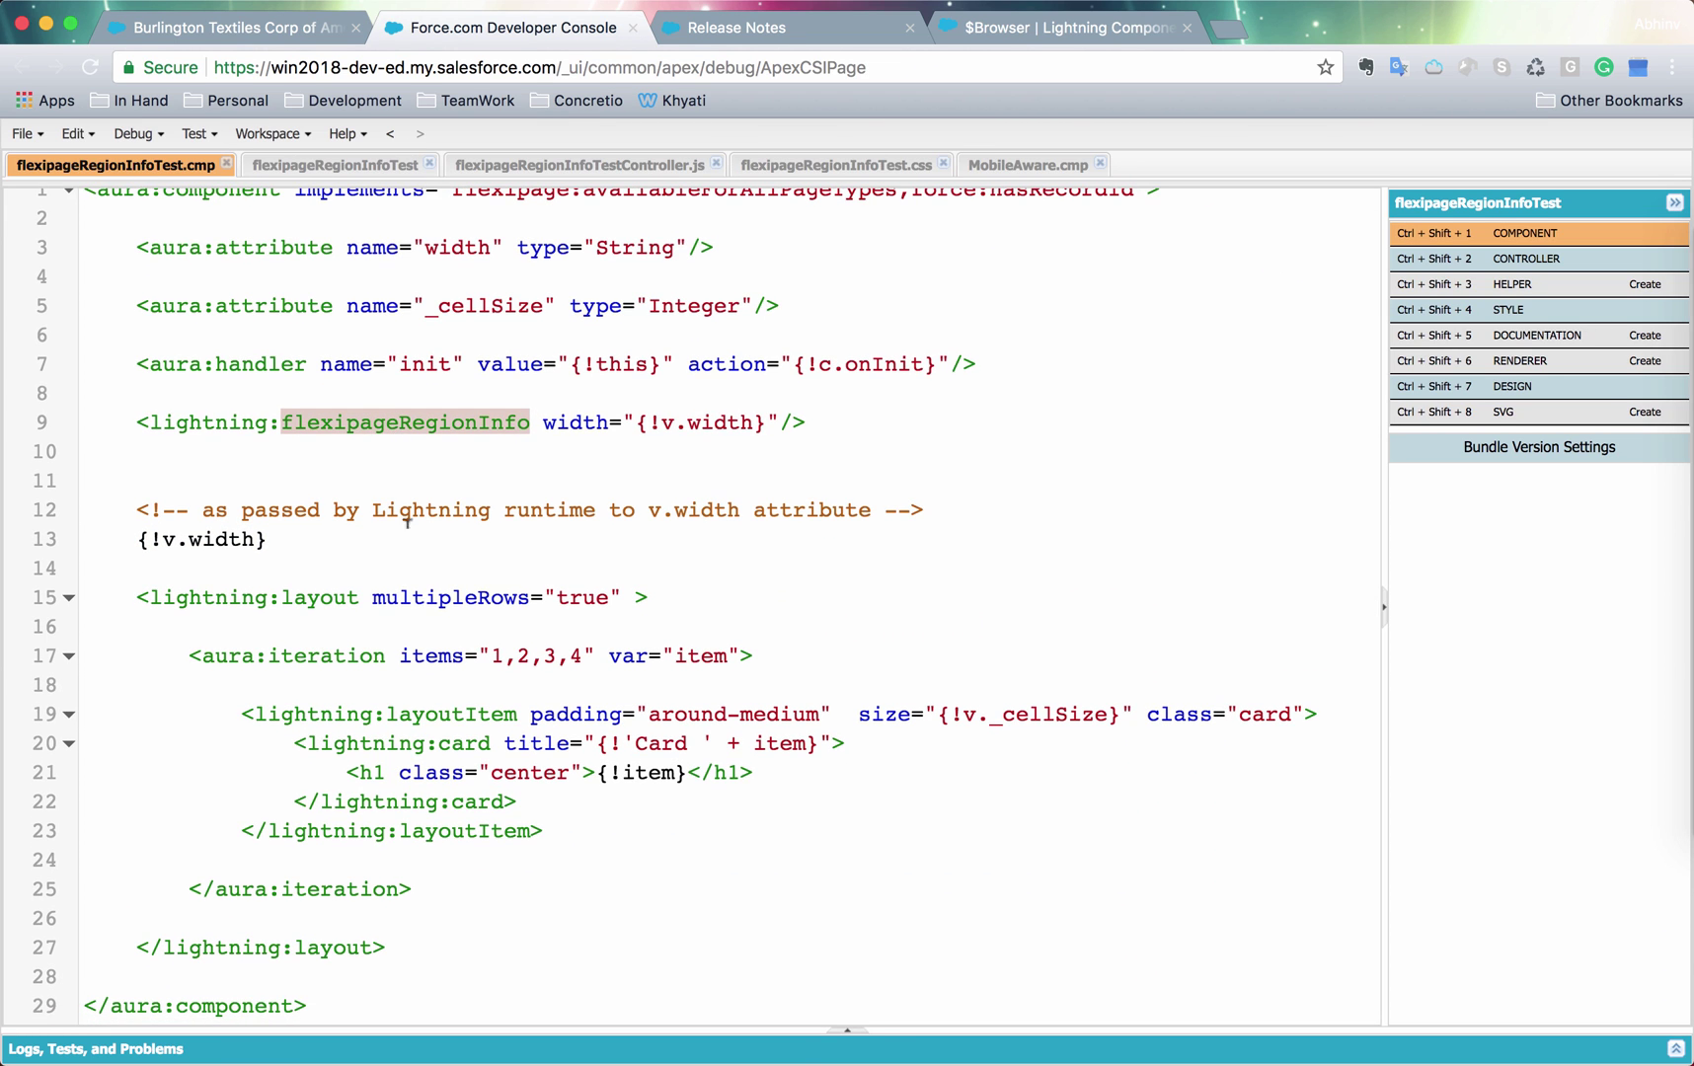
{"action": "double_click", "coordinate": [338, 650]}
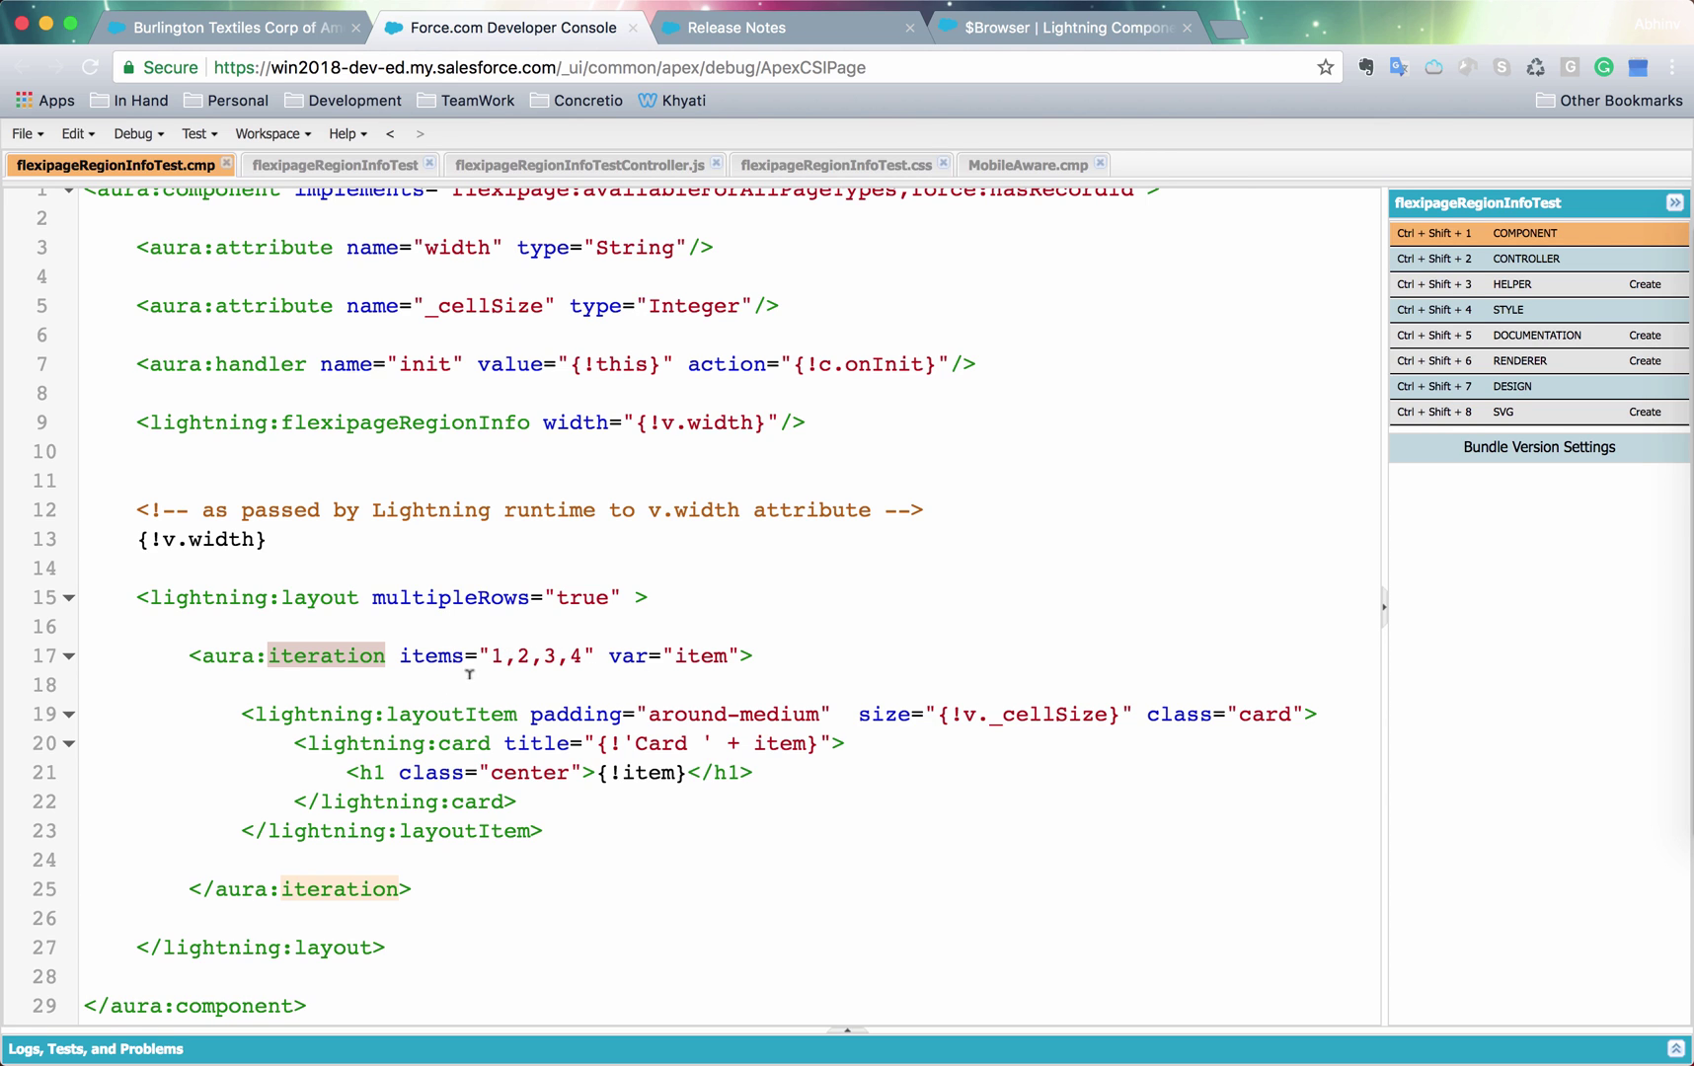
{"action": "double_click", "coordinate": [483, 713]}
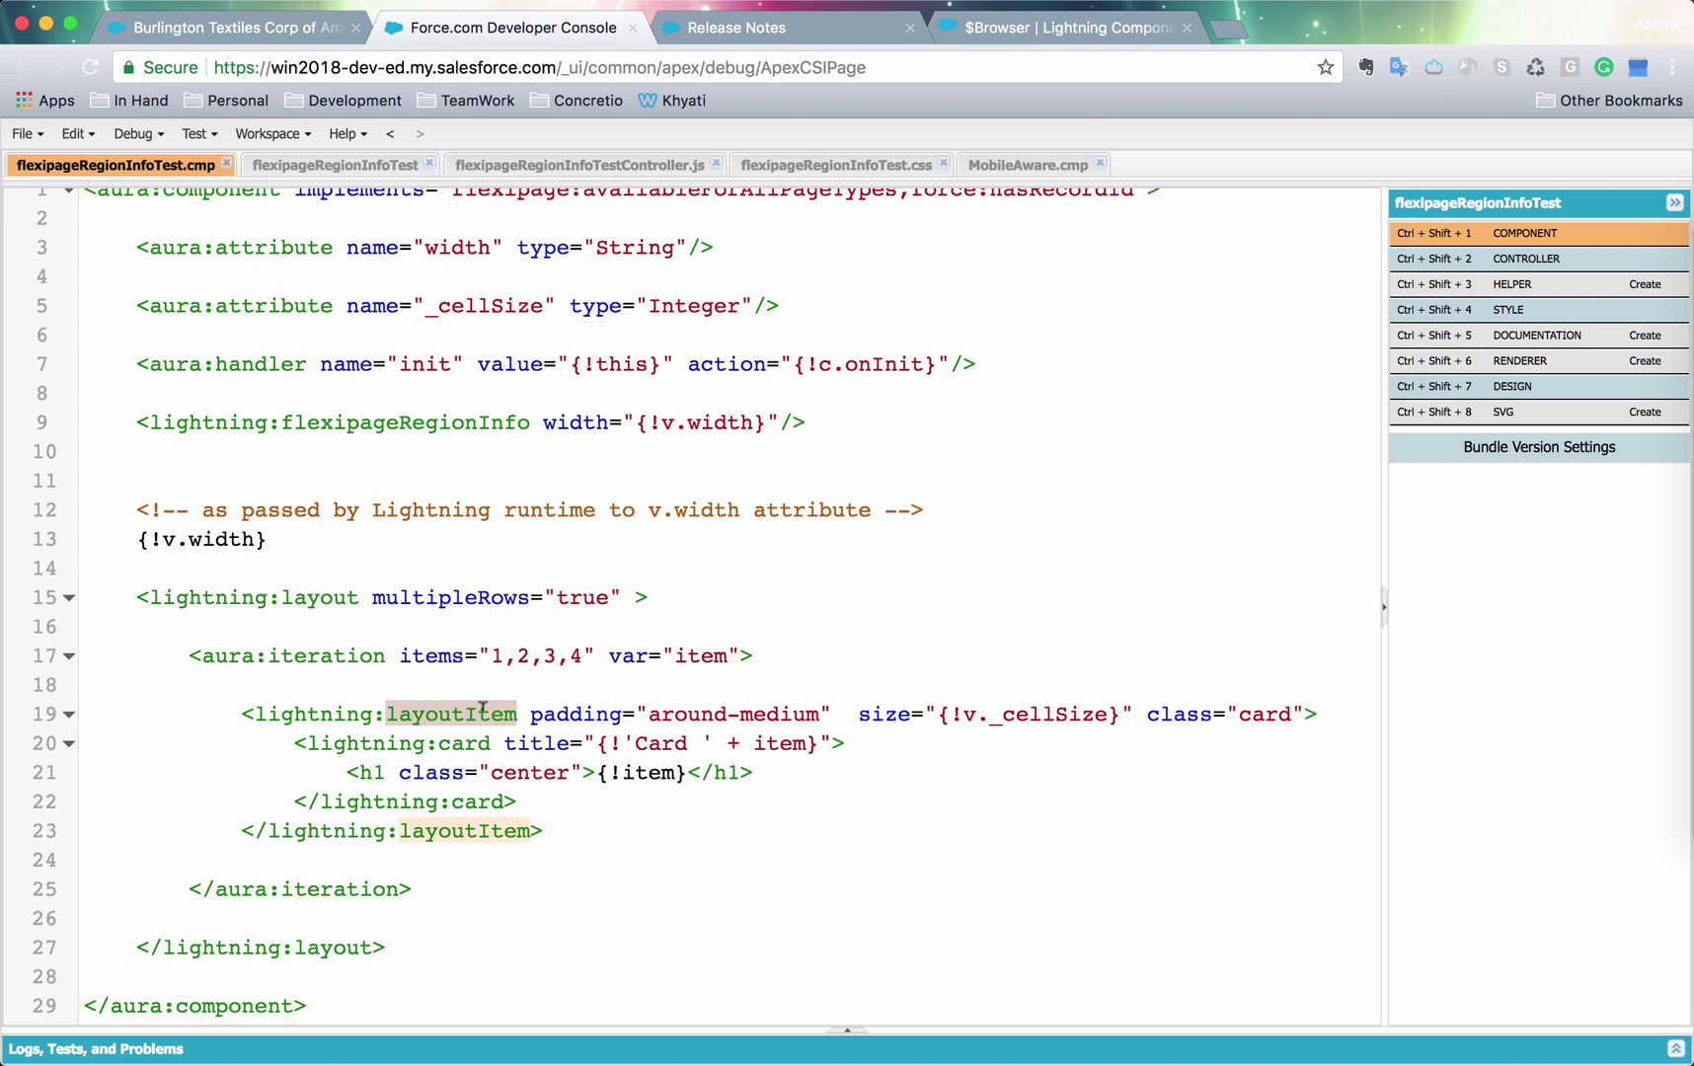
{"action": "left_click", "coordinate": [311, 604]}
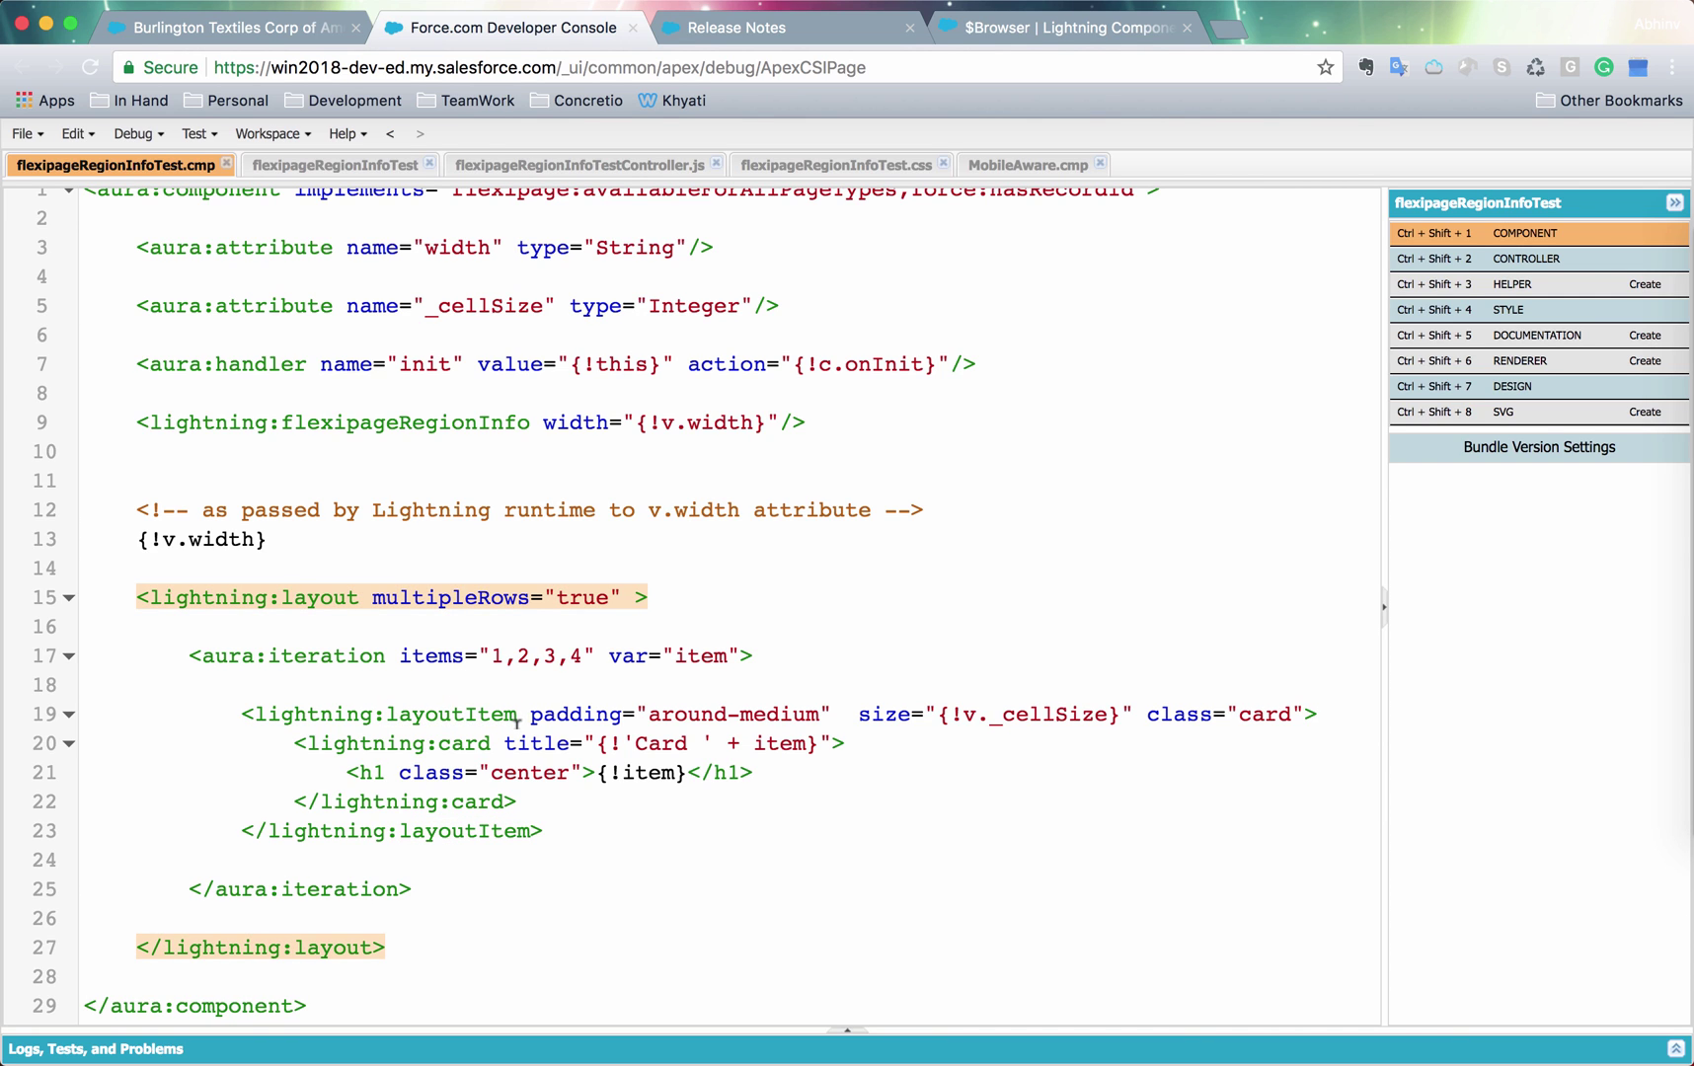
{"action": "left_click", "coordinate": [1268, 711]}
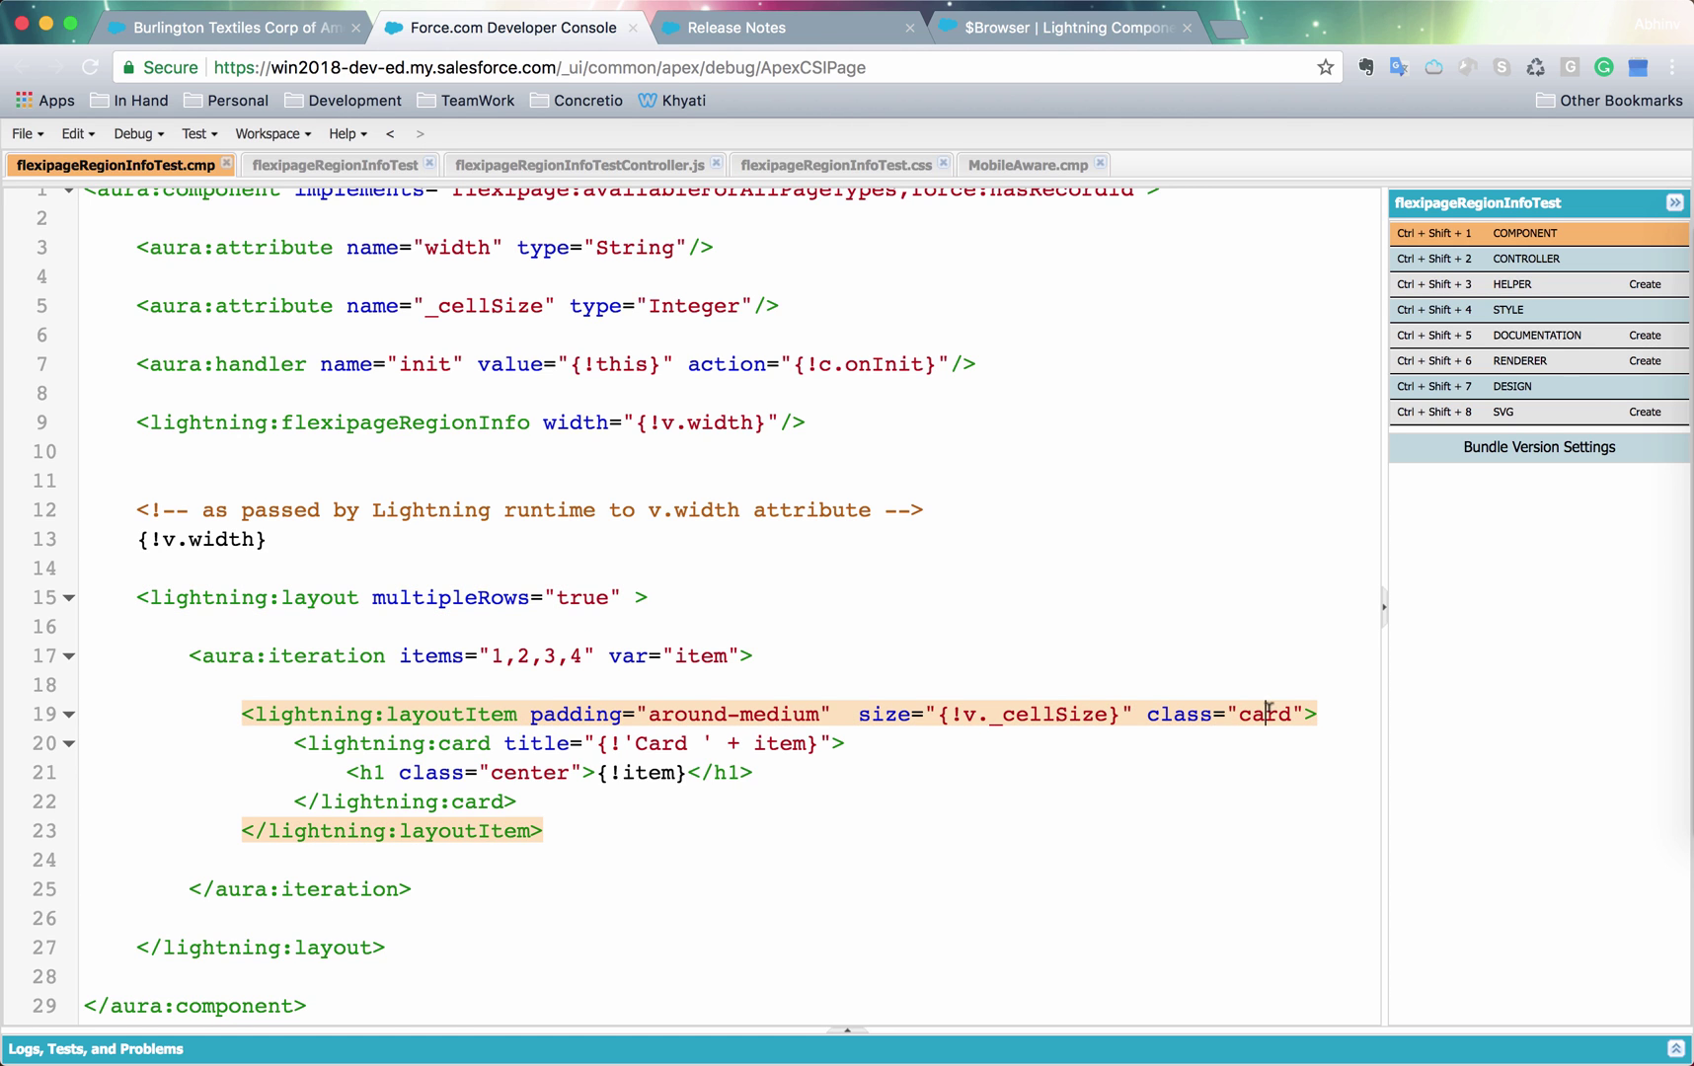
{"action": "double_click", "coordinate": [663, 738]}
{"action": "left_click", "coordinate": [530, 651]}
Compare the card body's {!item} output with the record page and show where _cellSize is used
{"action": "key", "text": "super+1"}
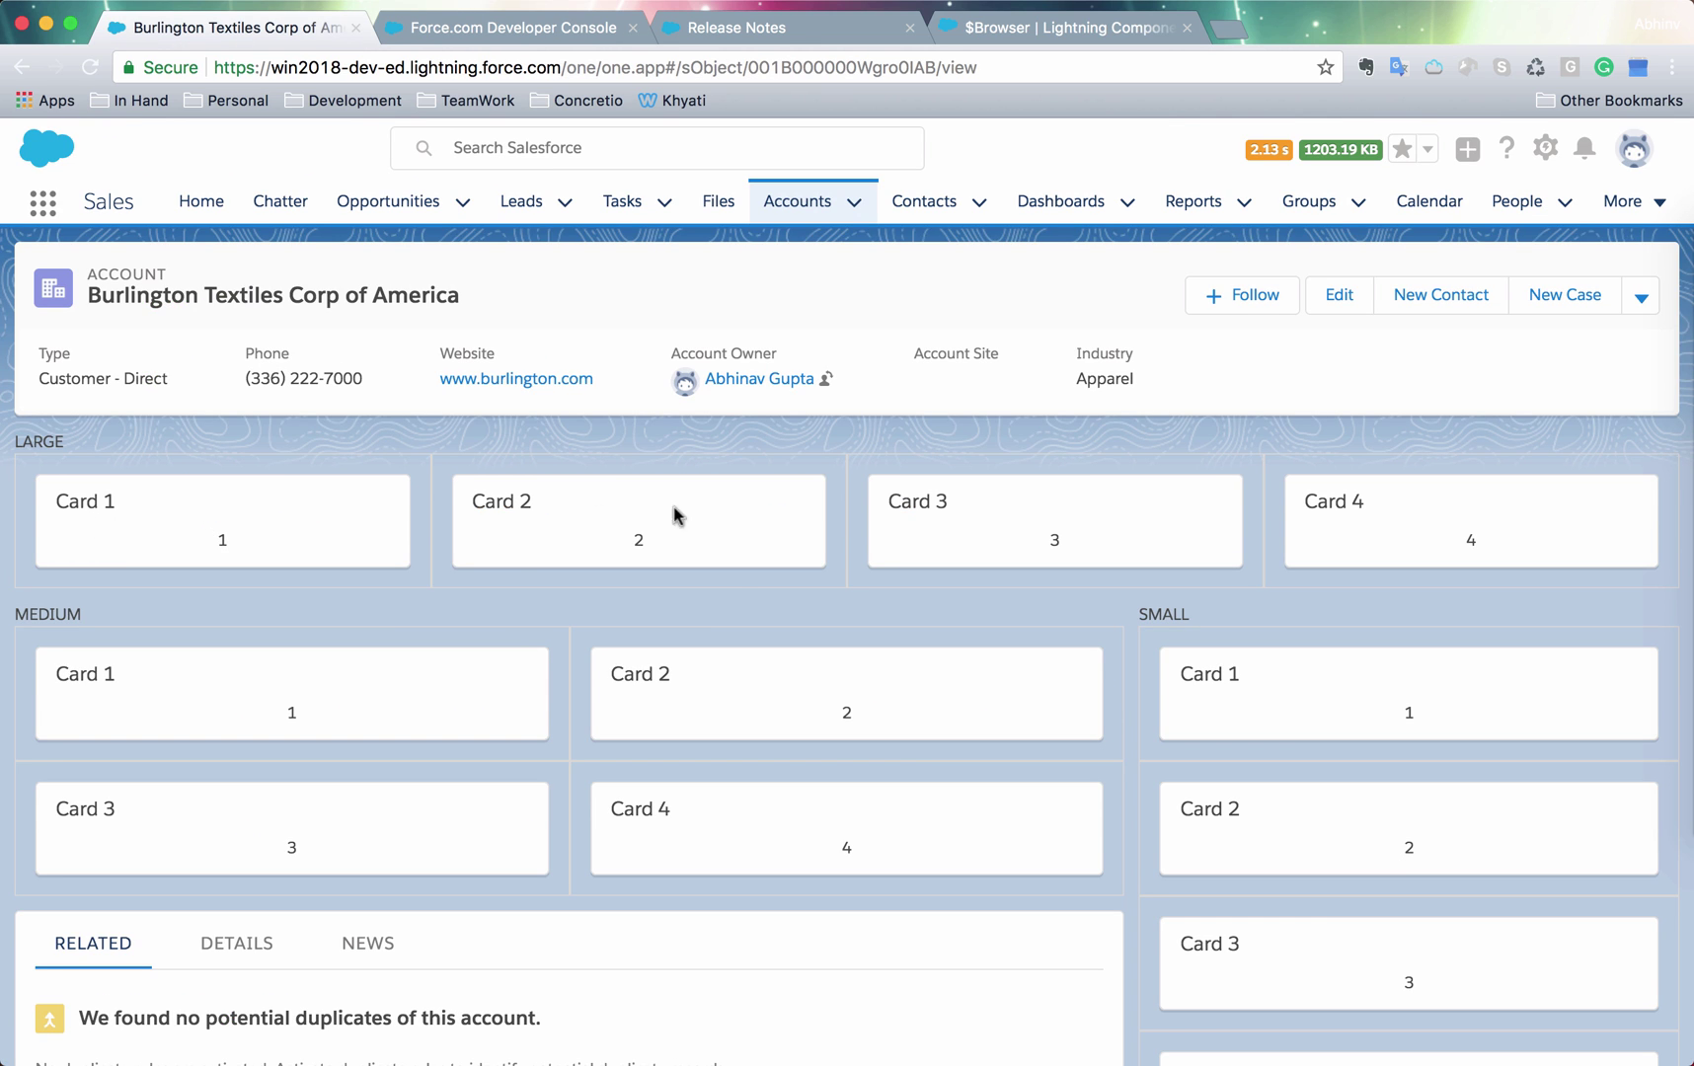
{"action": "key", "text": "super+2"}
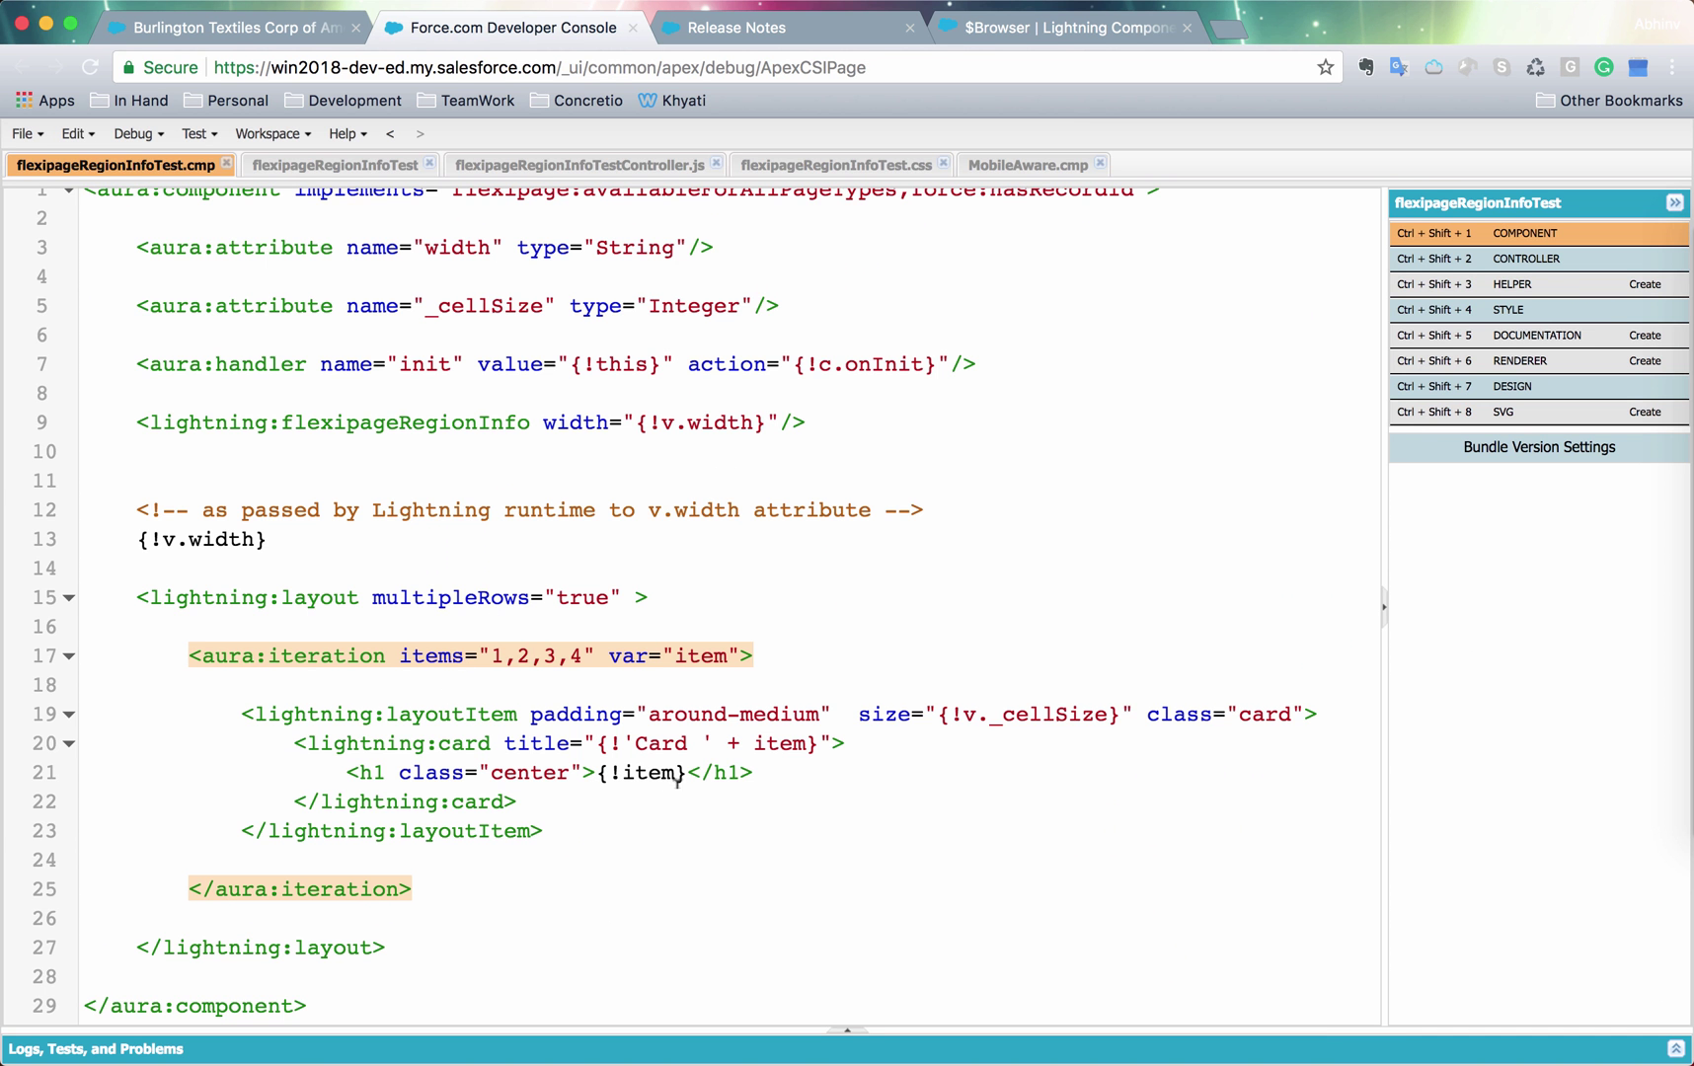
{"action": "left_click", "coordinate": [629, 769]}
{"action": "double_click", "coordinate": [643, 769]}
{"action": "key", "text": "super+1"}
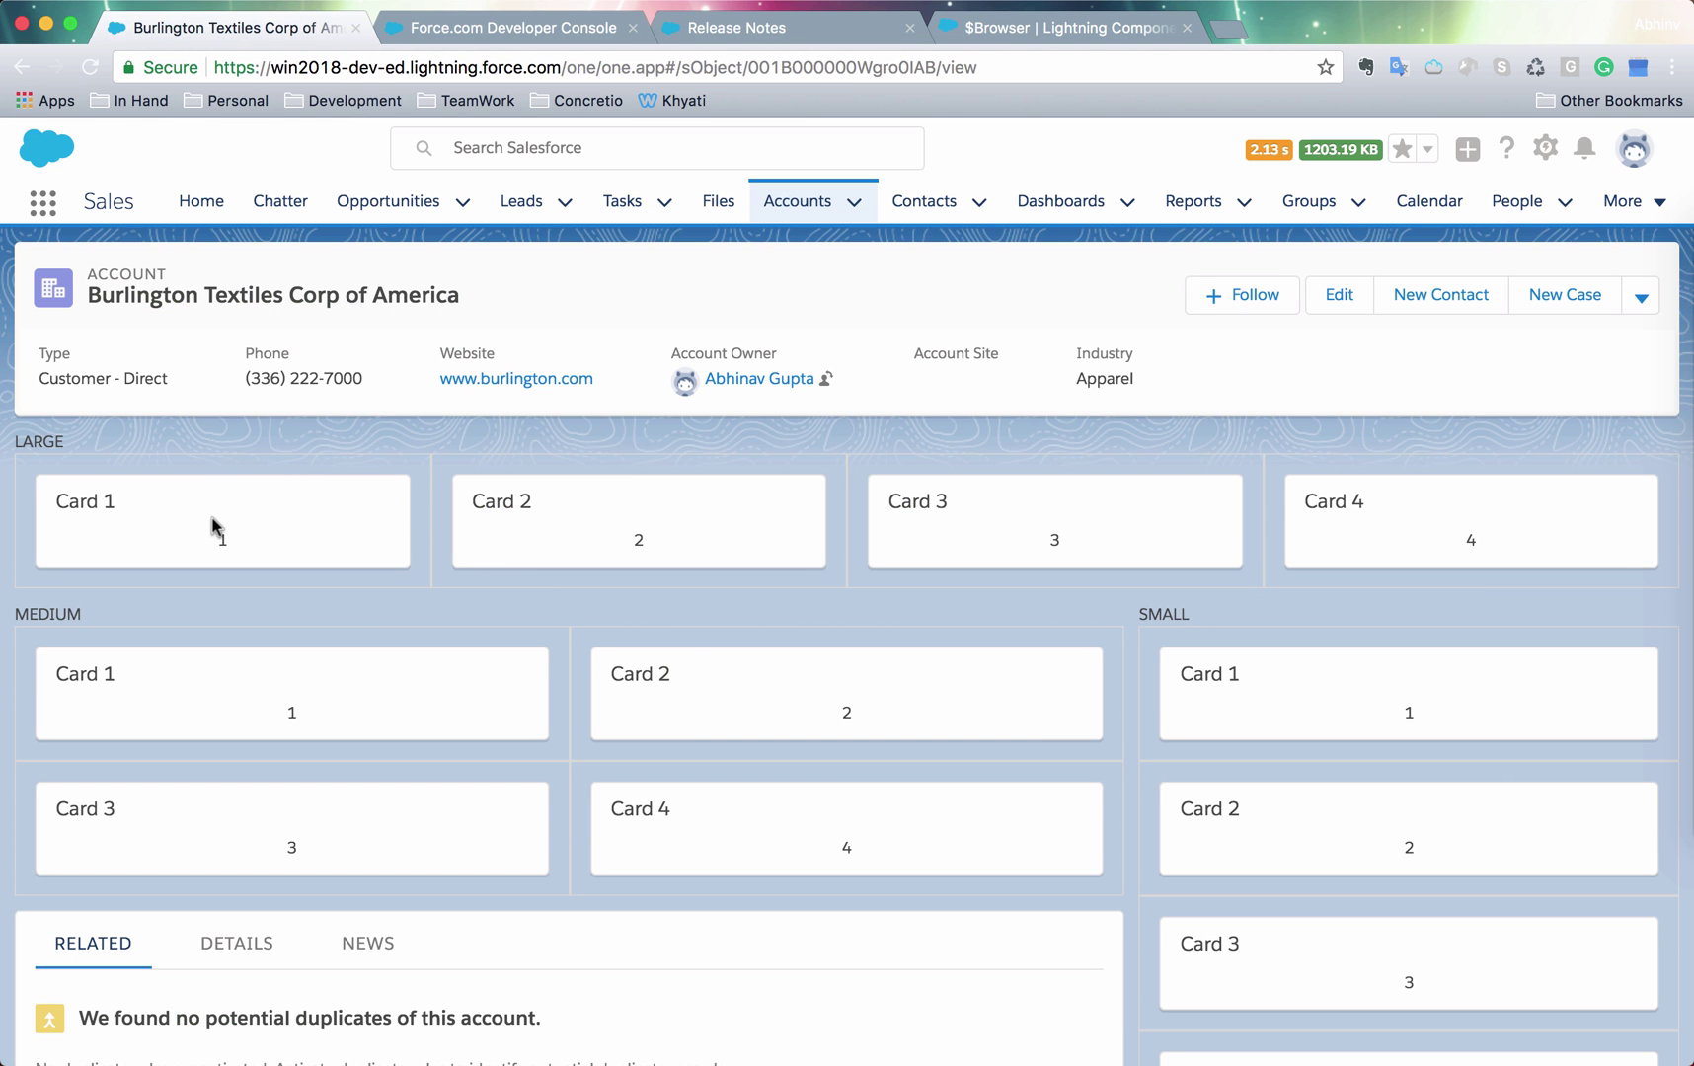
{"action": "key", "text": "super+2"}
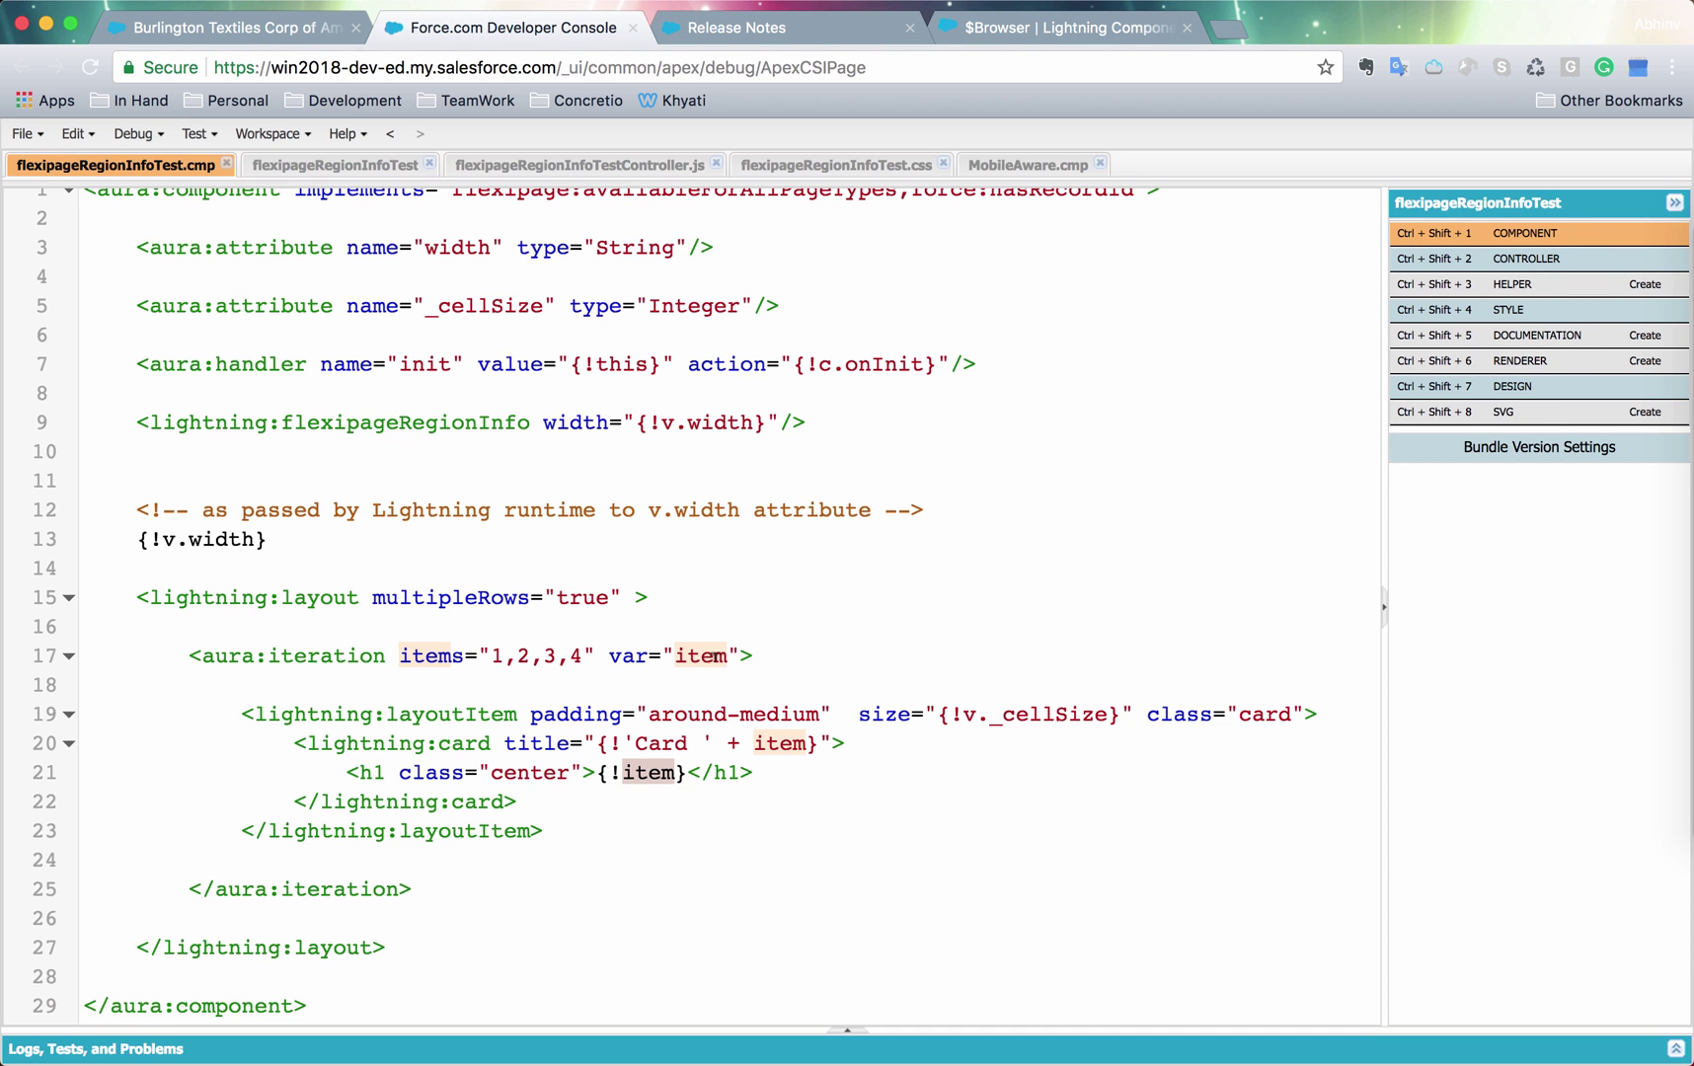
{"action": "left_click", "coordinate": [1034, 714]}
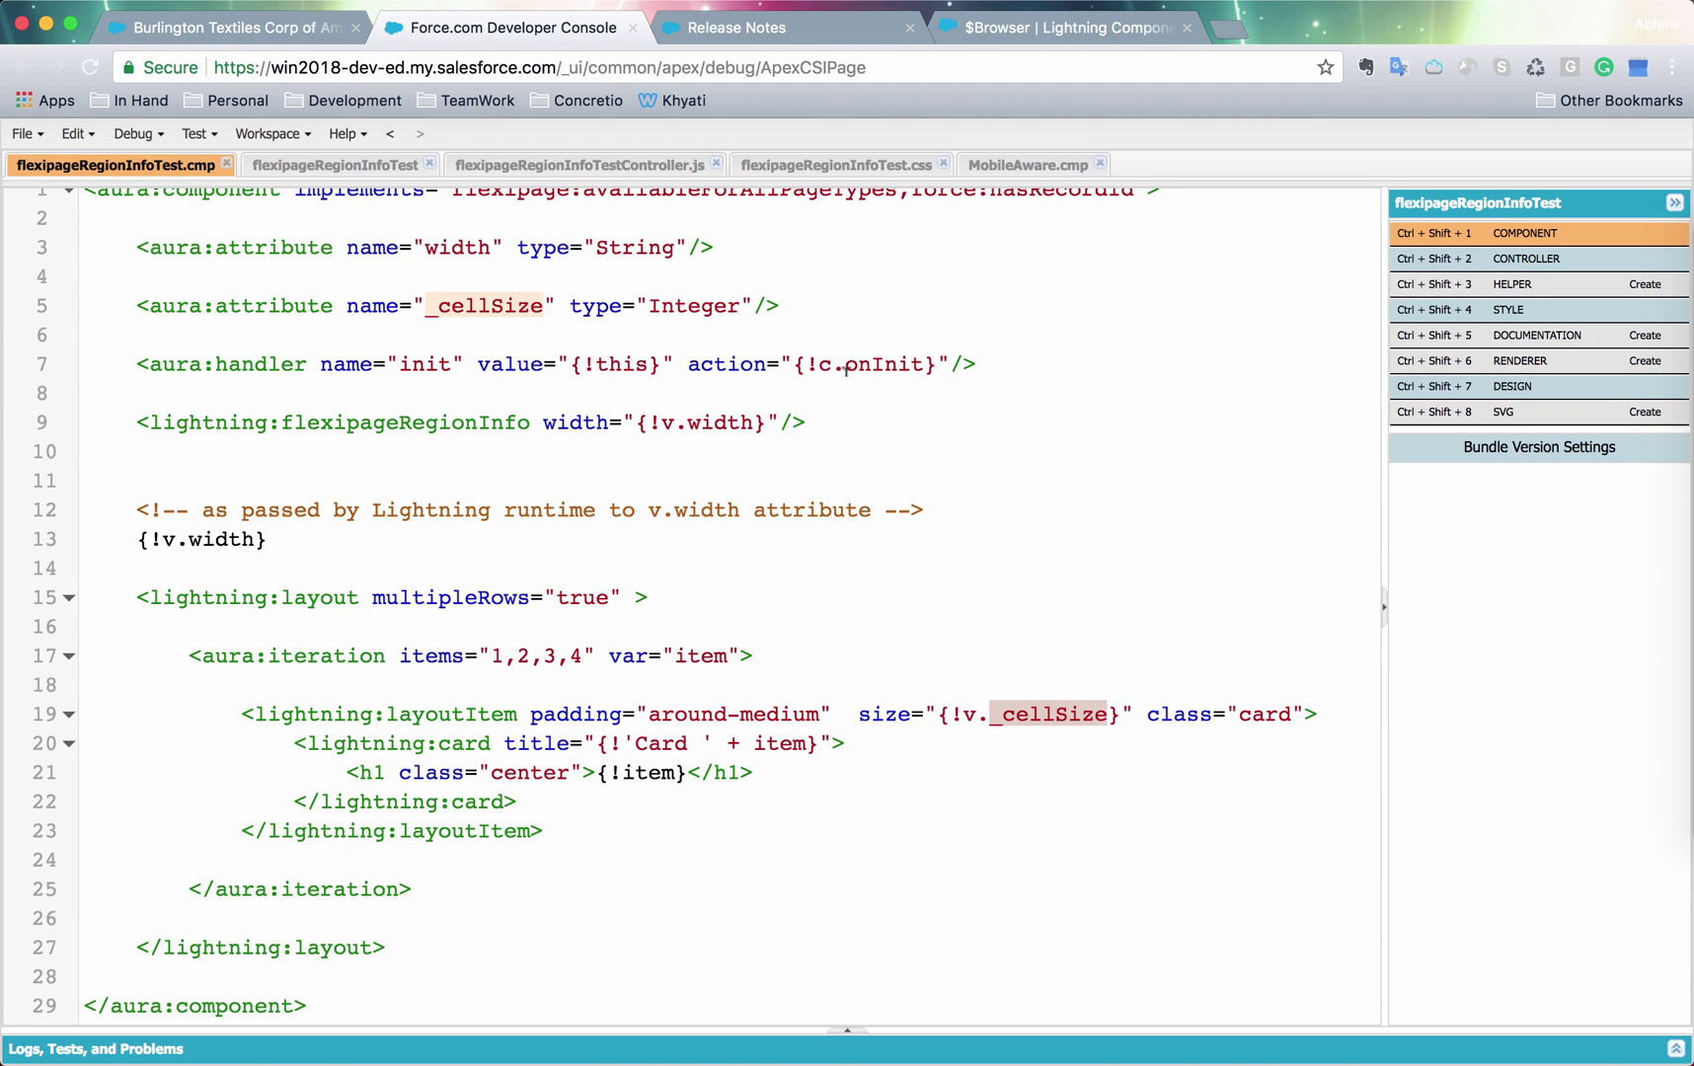
{"action": "scroll", "coordinate": [1190, 340], "scroll_direction": "up", "scroll_amount": 1}
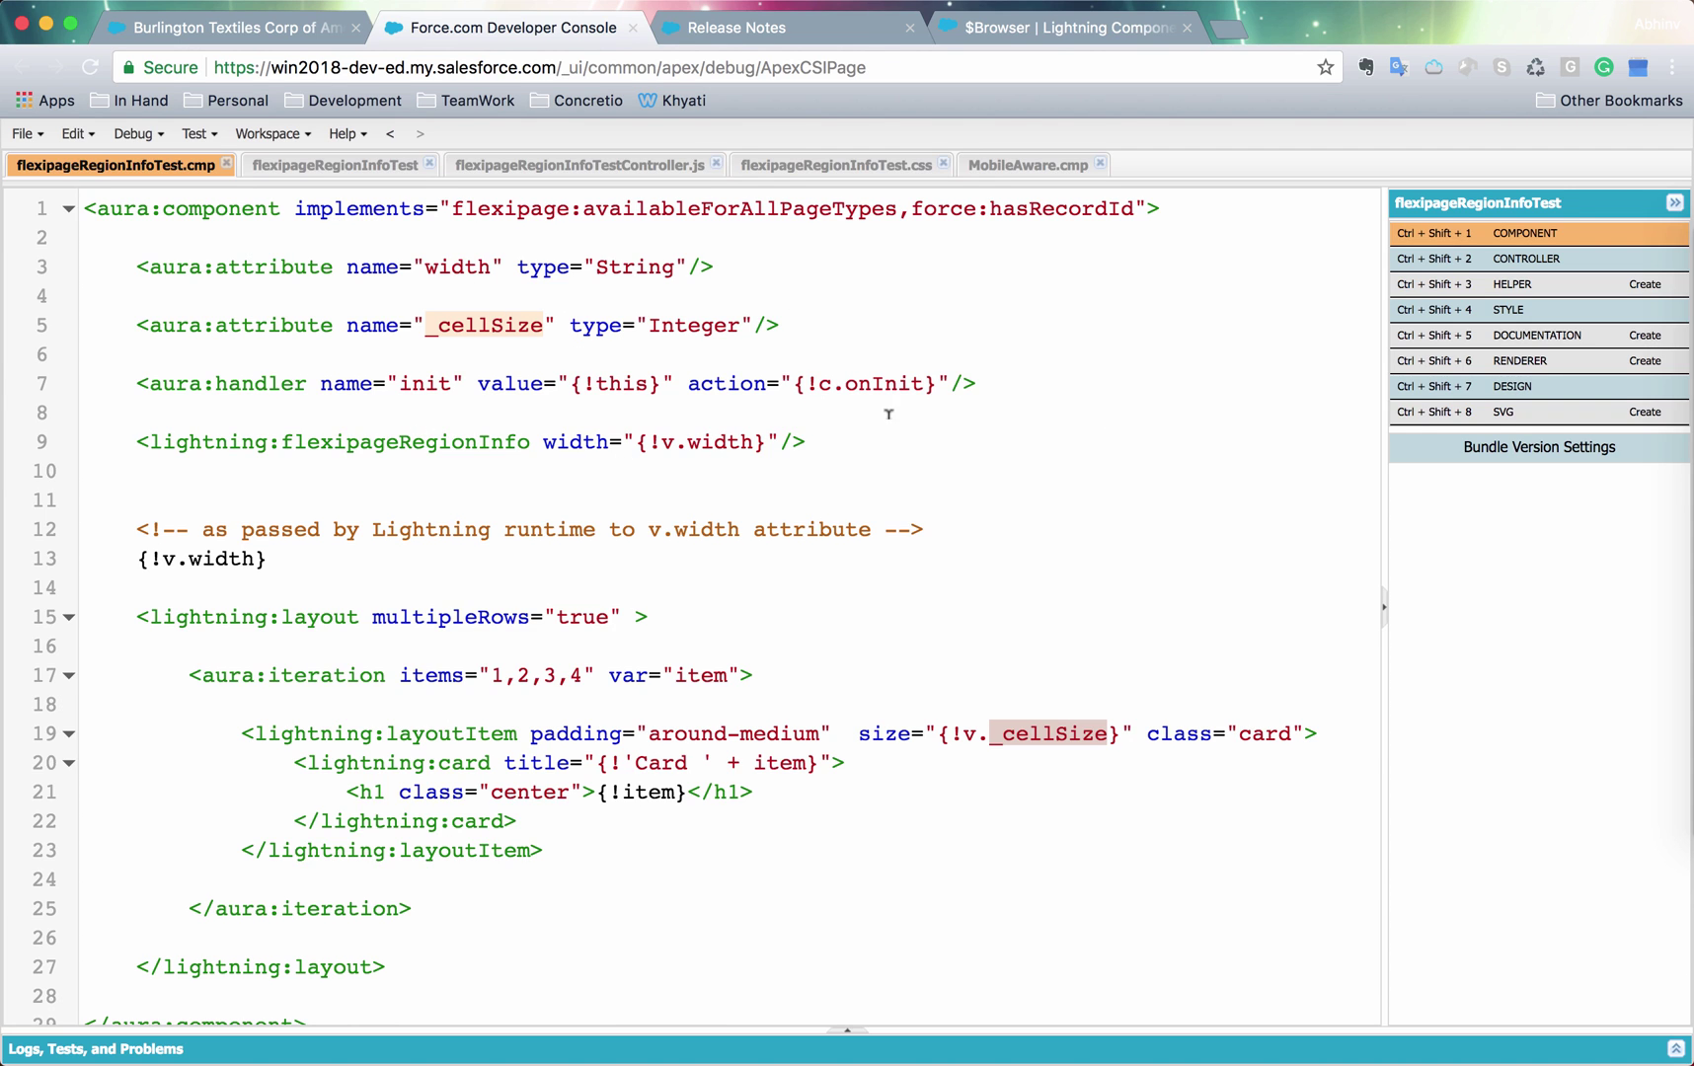
{"action": "left_click", "coordinate": [1495, 260]}
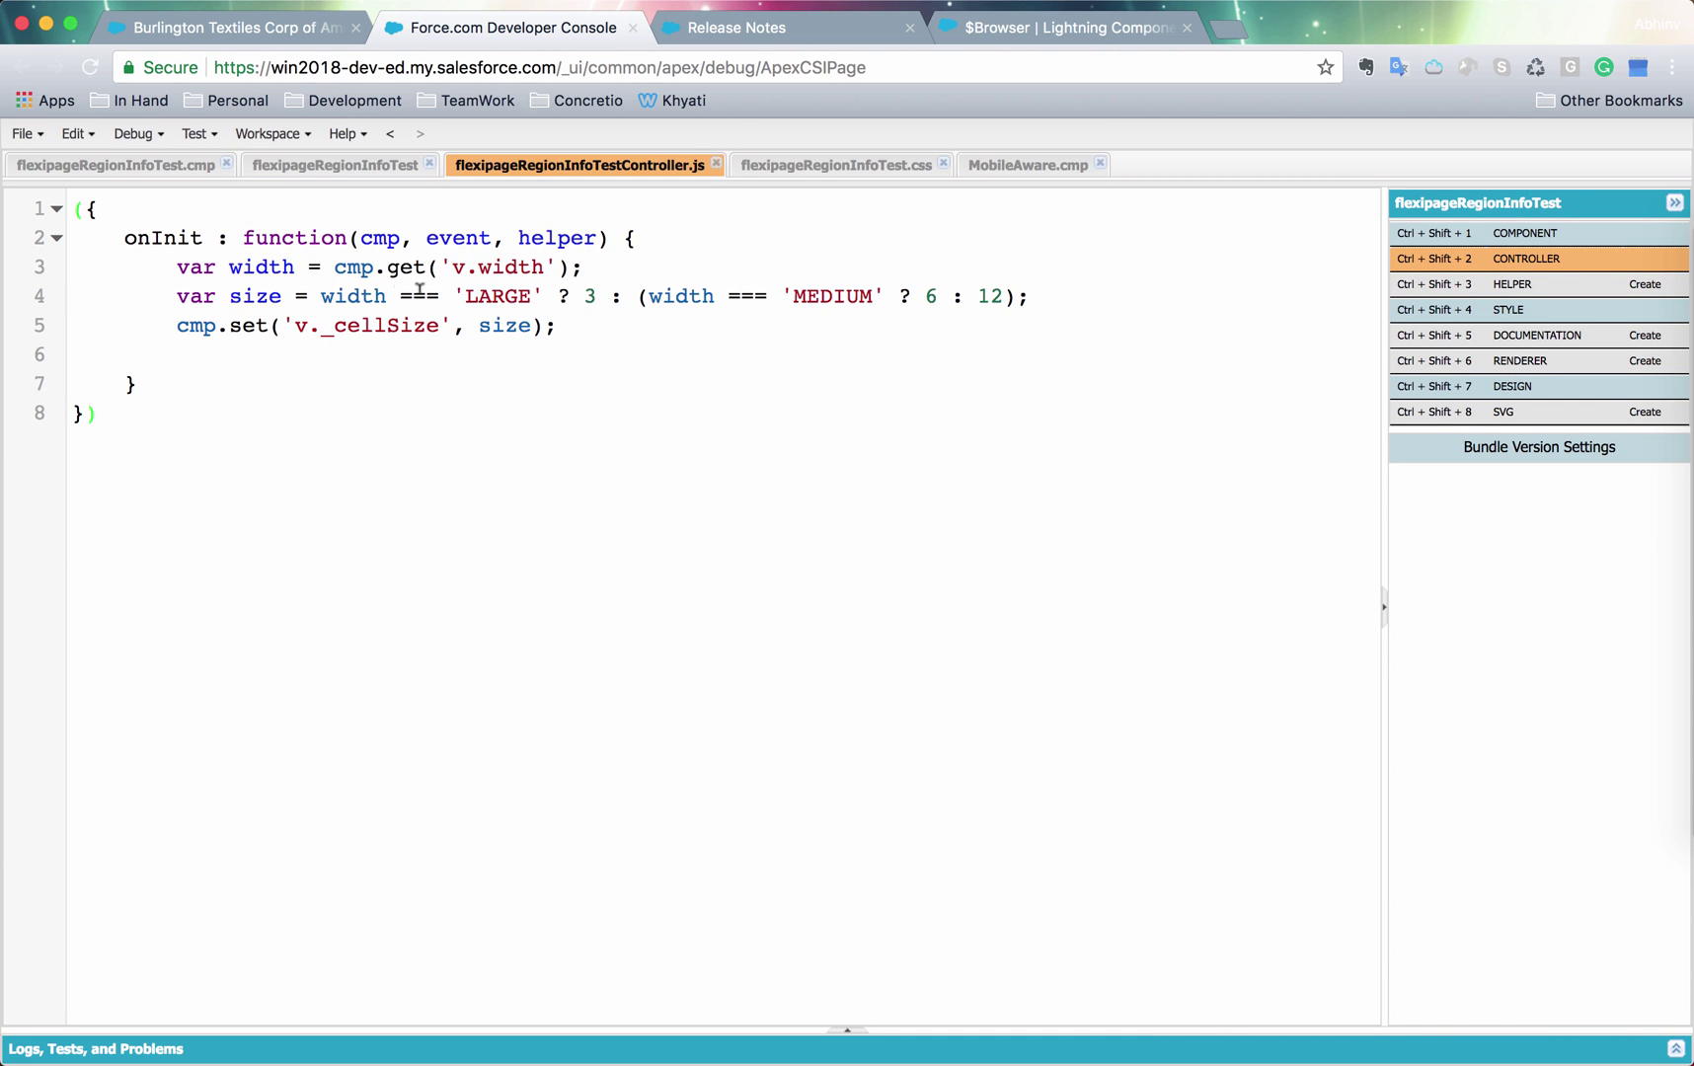
{"action": "double_click", "coordinate": [357, 297]}
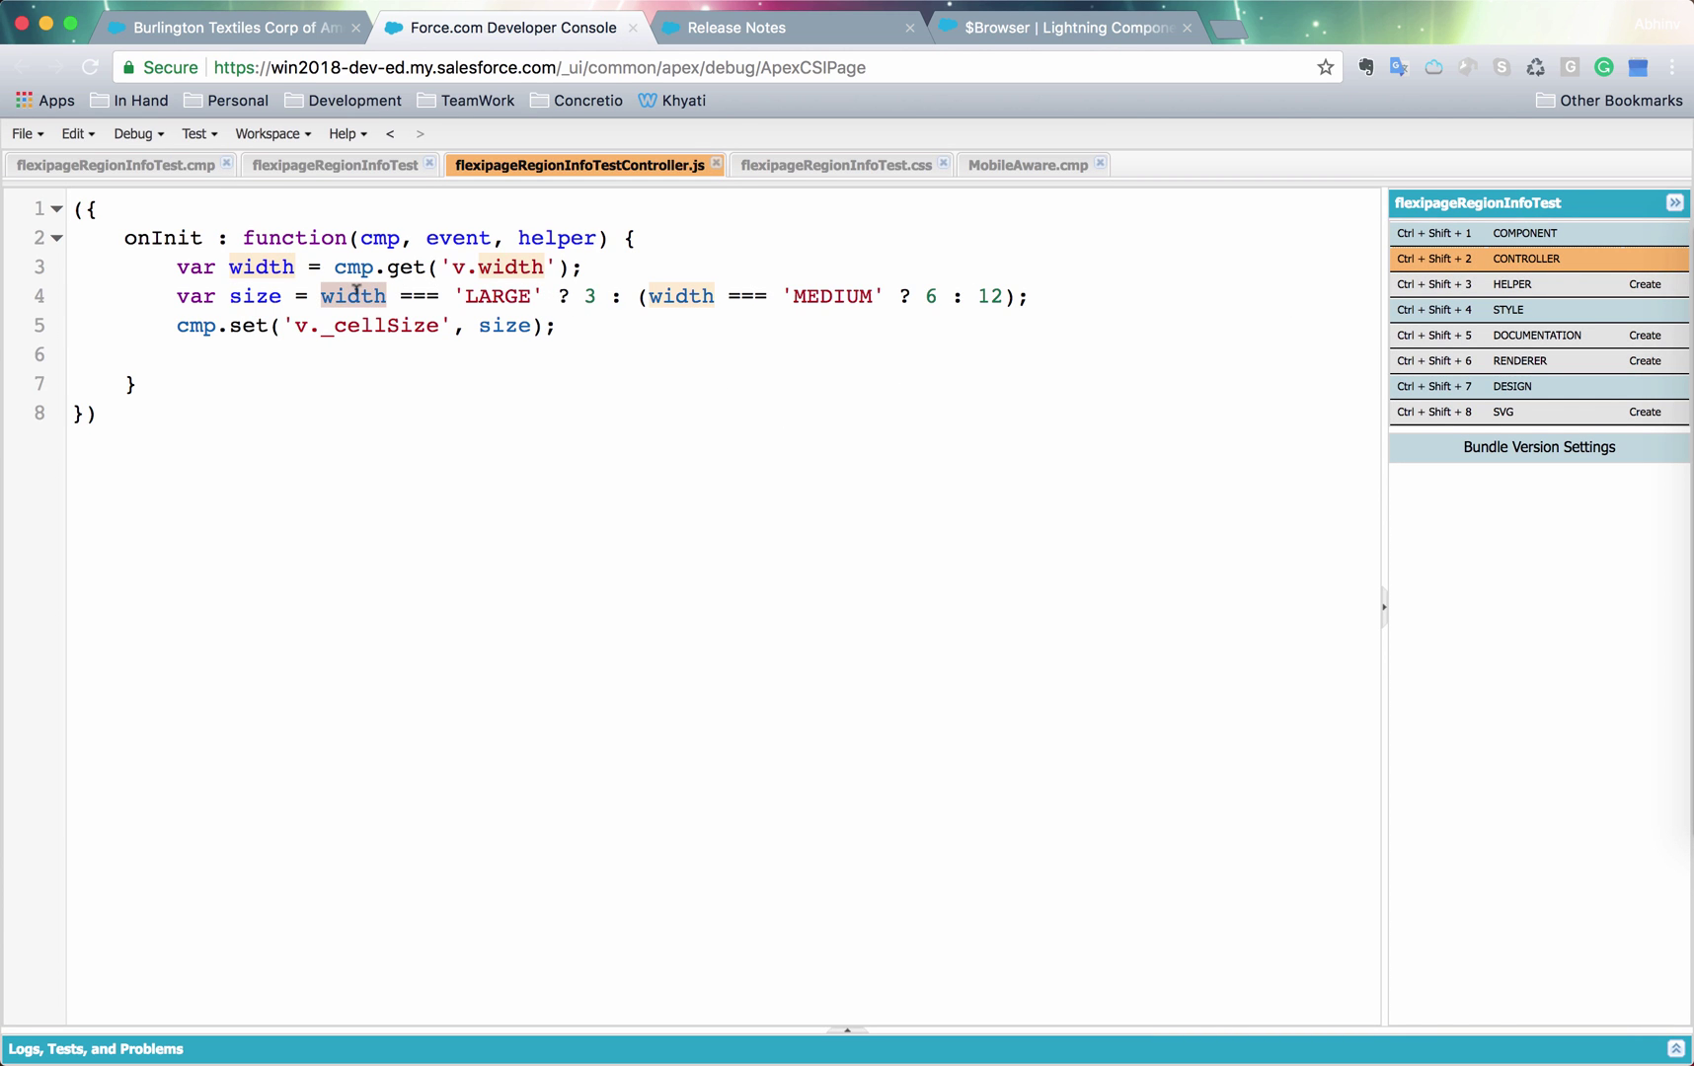
{"action": "double_click", "coordinate": [483, 296]}
{"action": "double_click", "coordinate": [838, 296]}
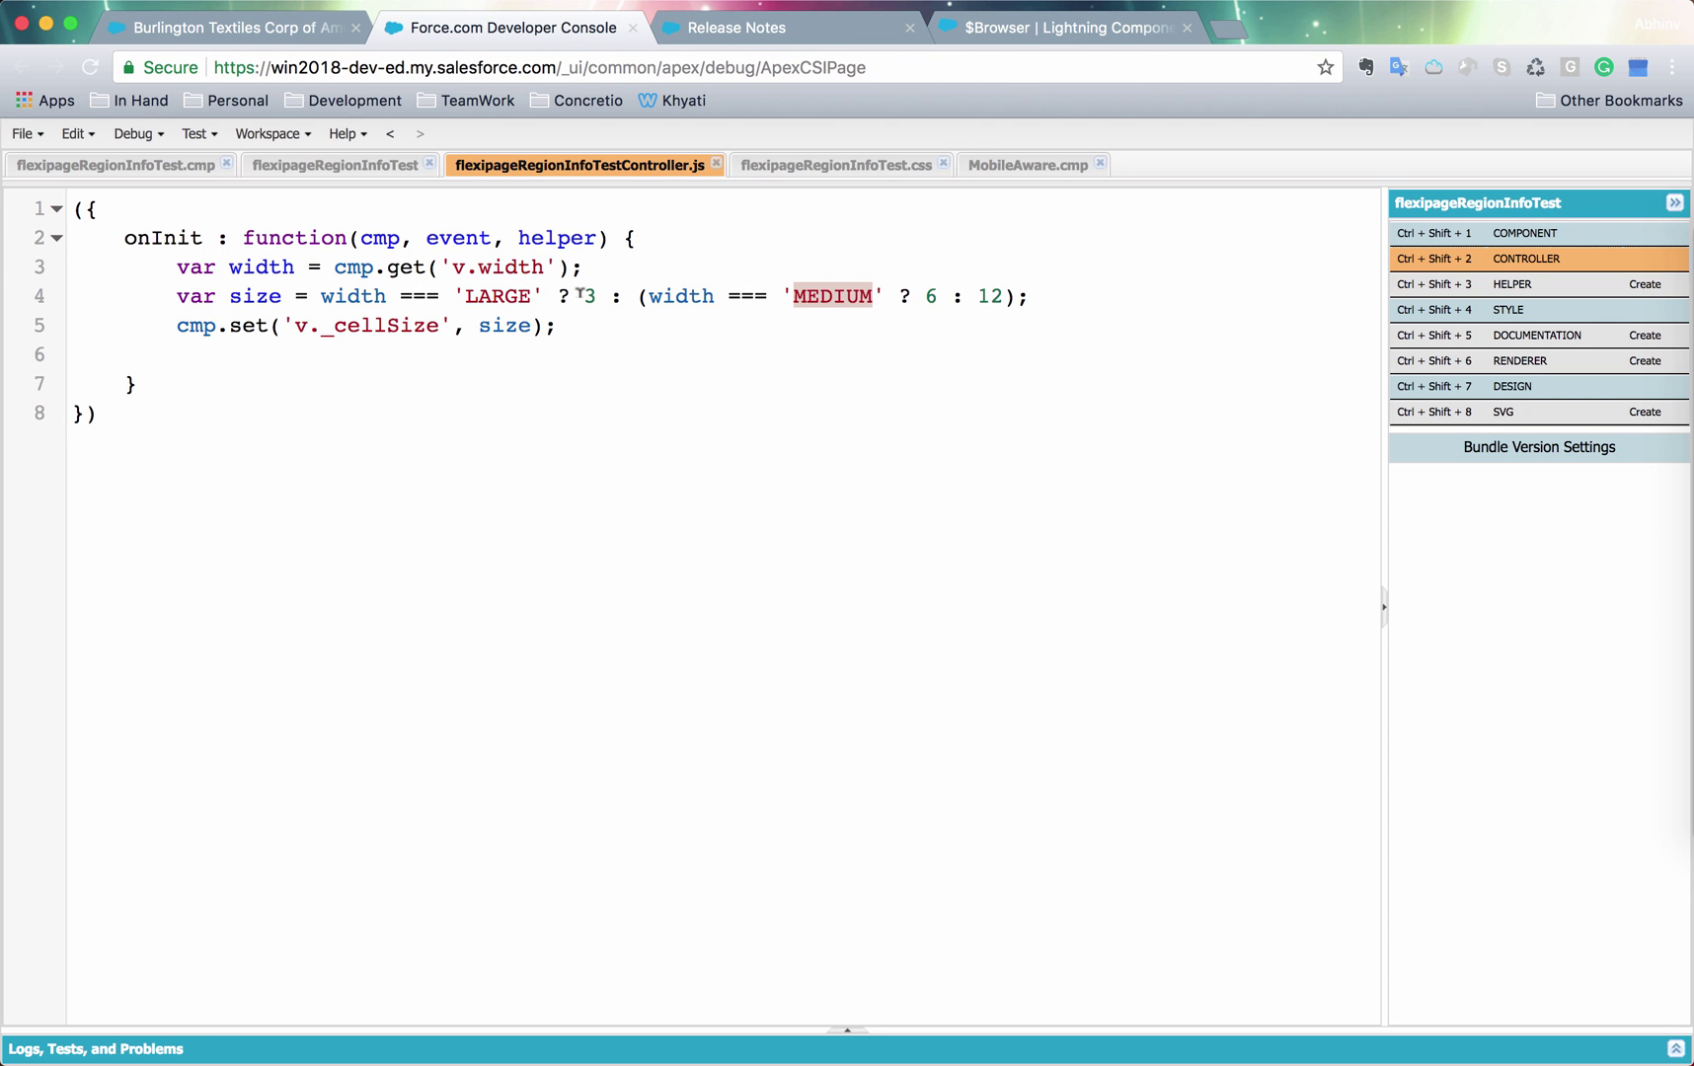
{"action": "left_click", "coordinate": [299, 30]}
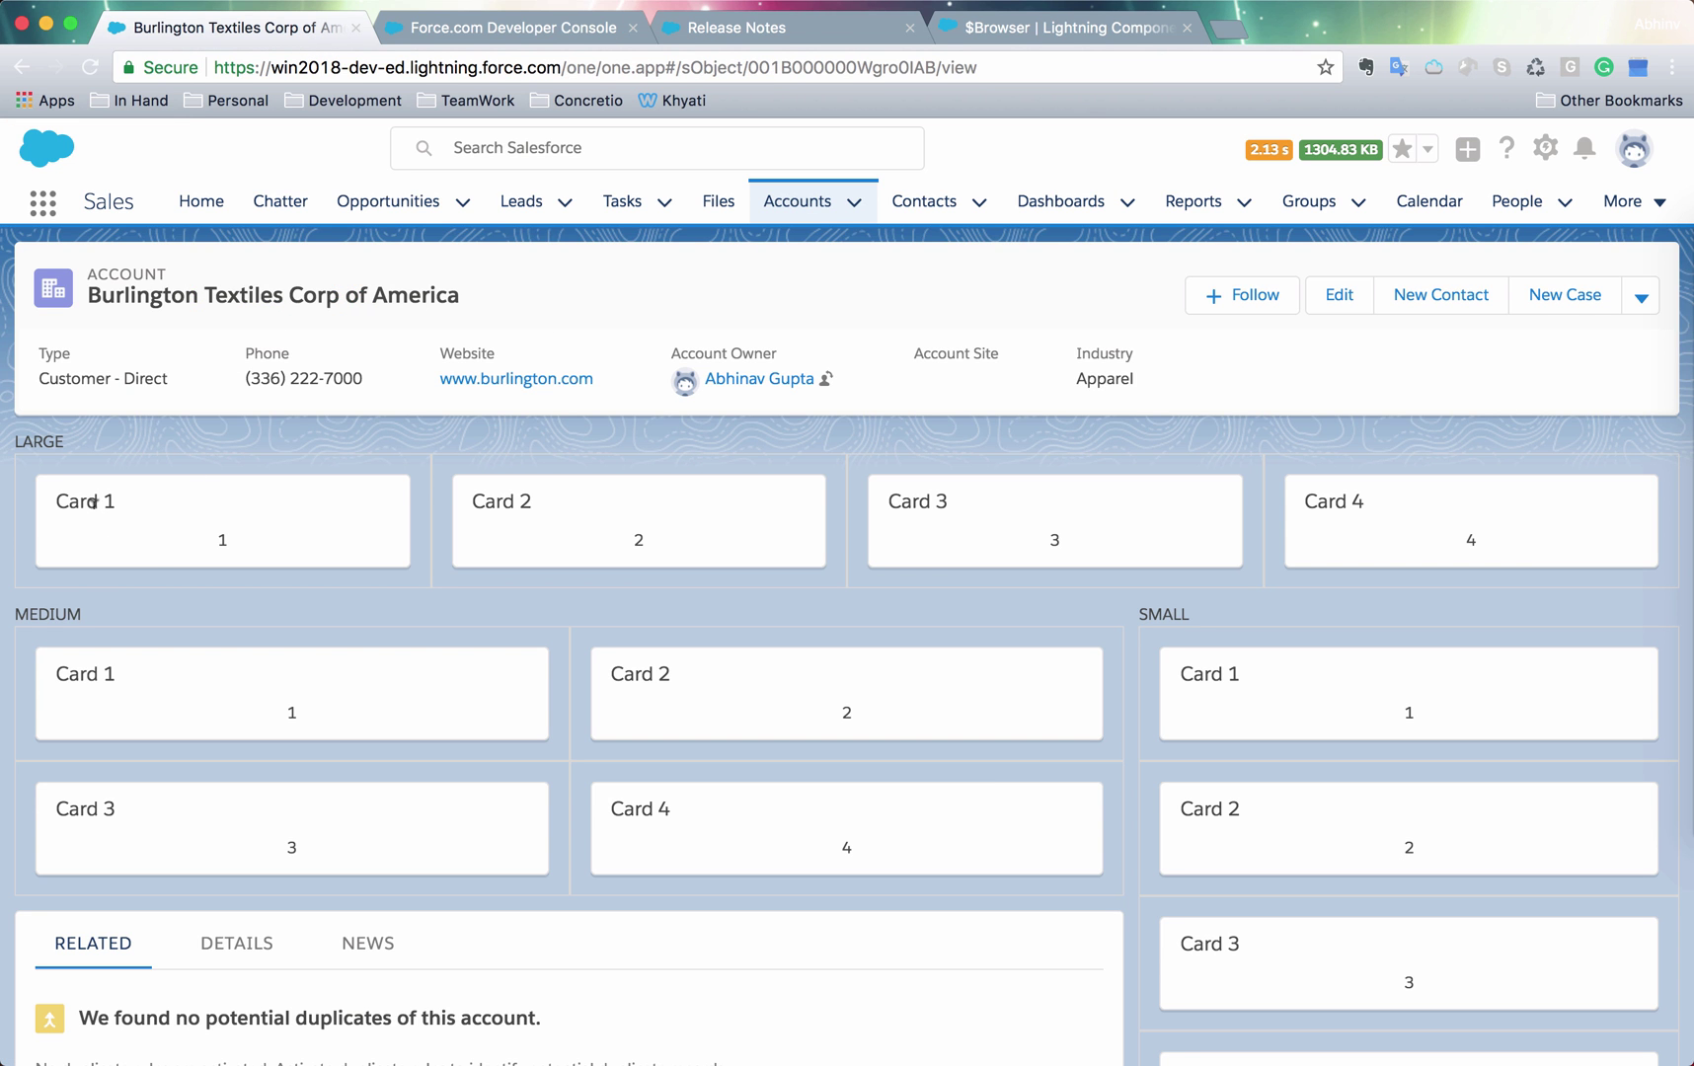
{"action": "left_click", "coordinate": [491, 35]}
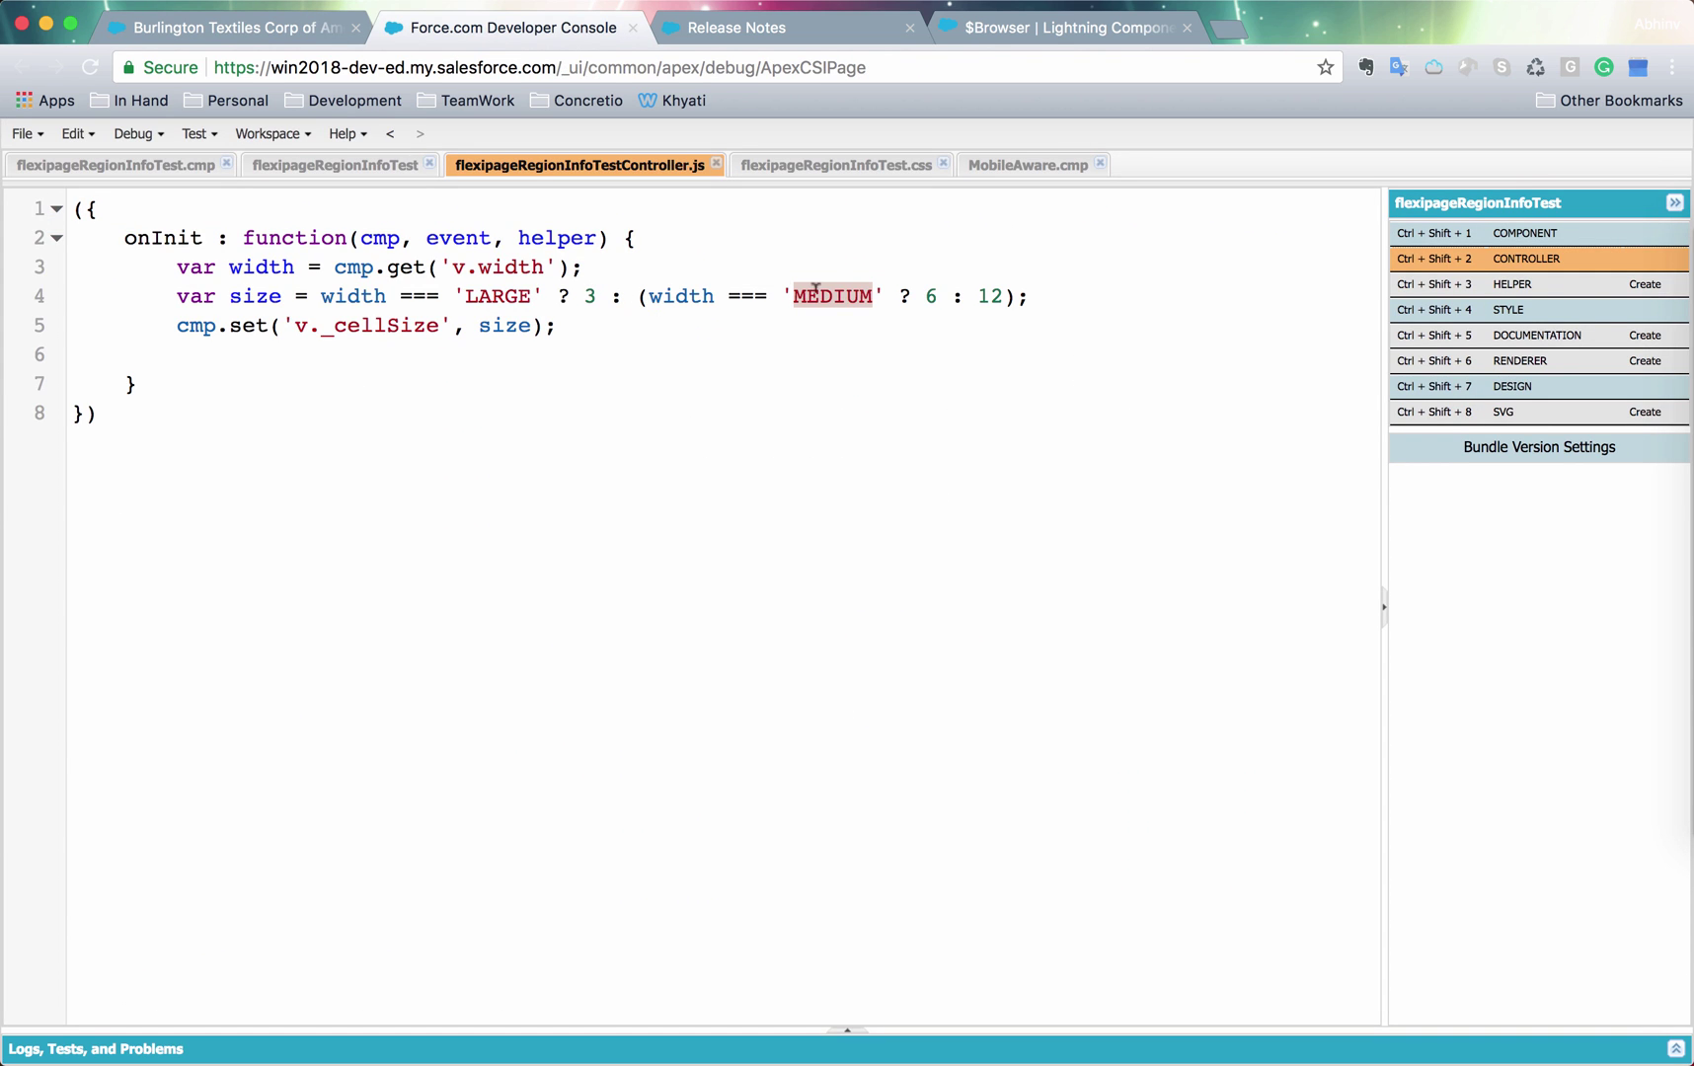
{"action": "left_click", "coordinate": [926, 297]}
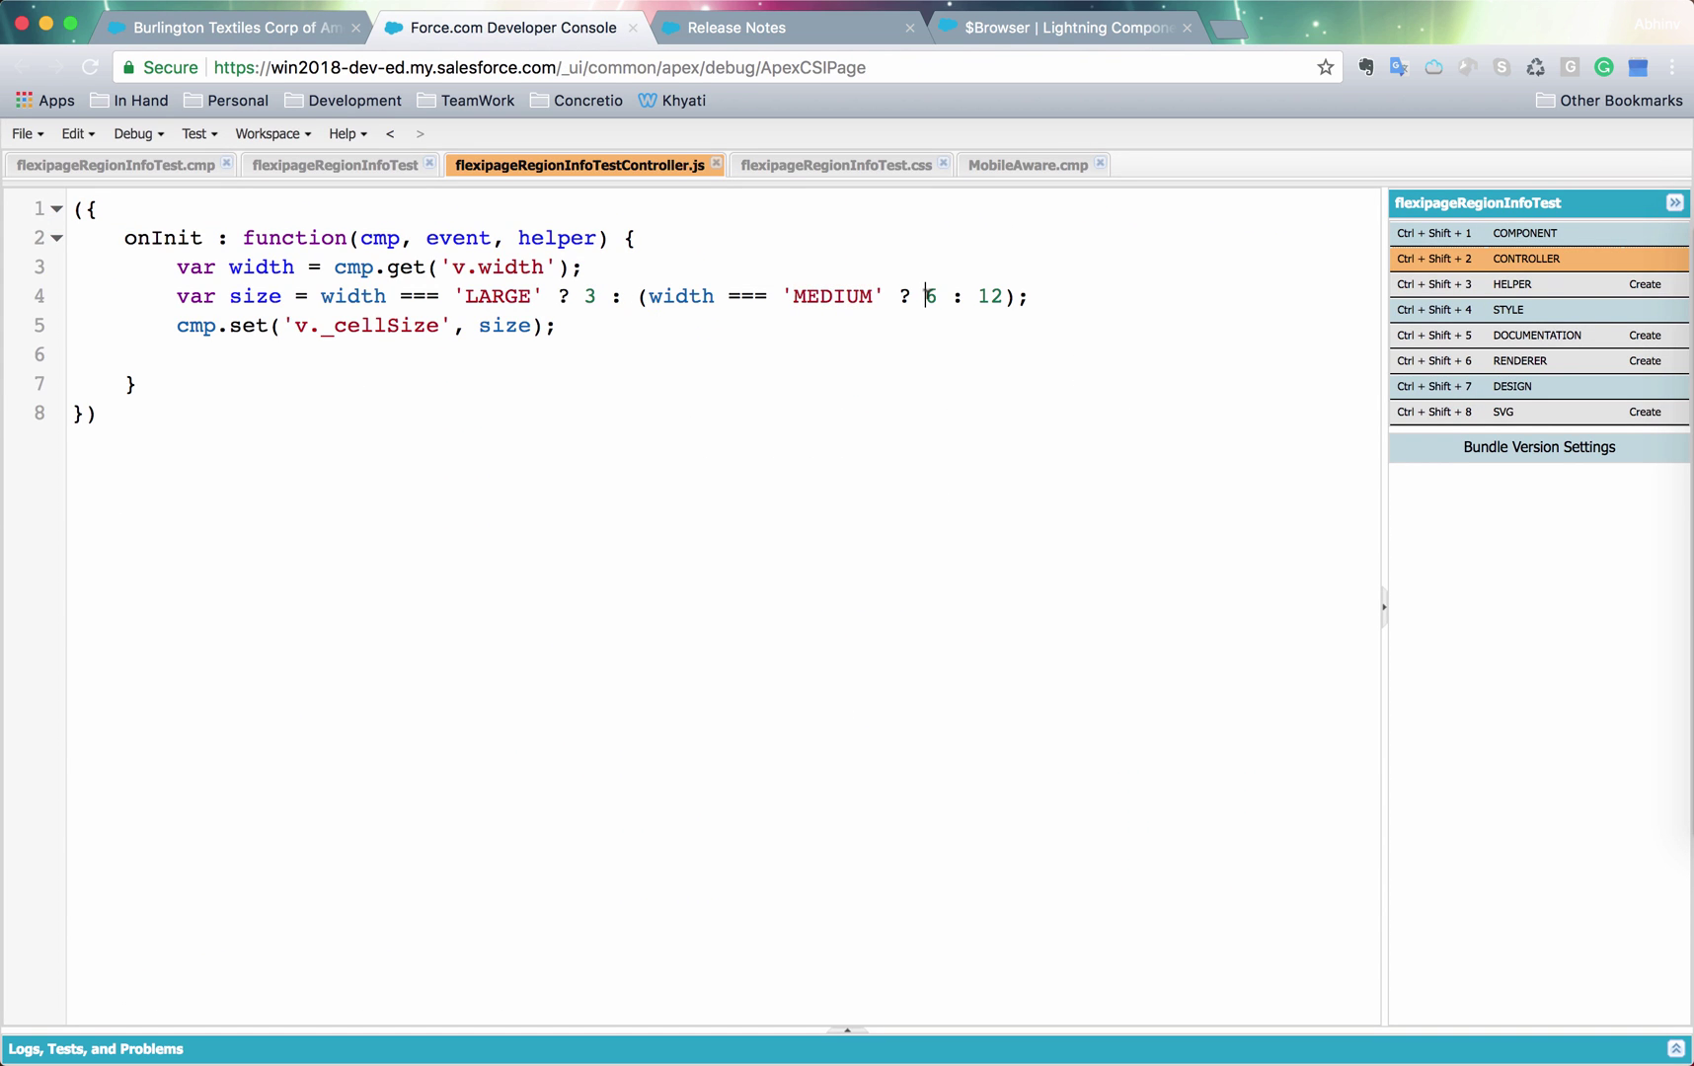
{"action": "double_click", "coordinate": [994, 296]}
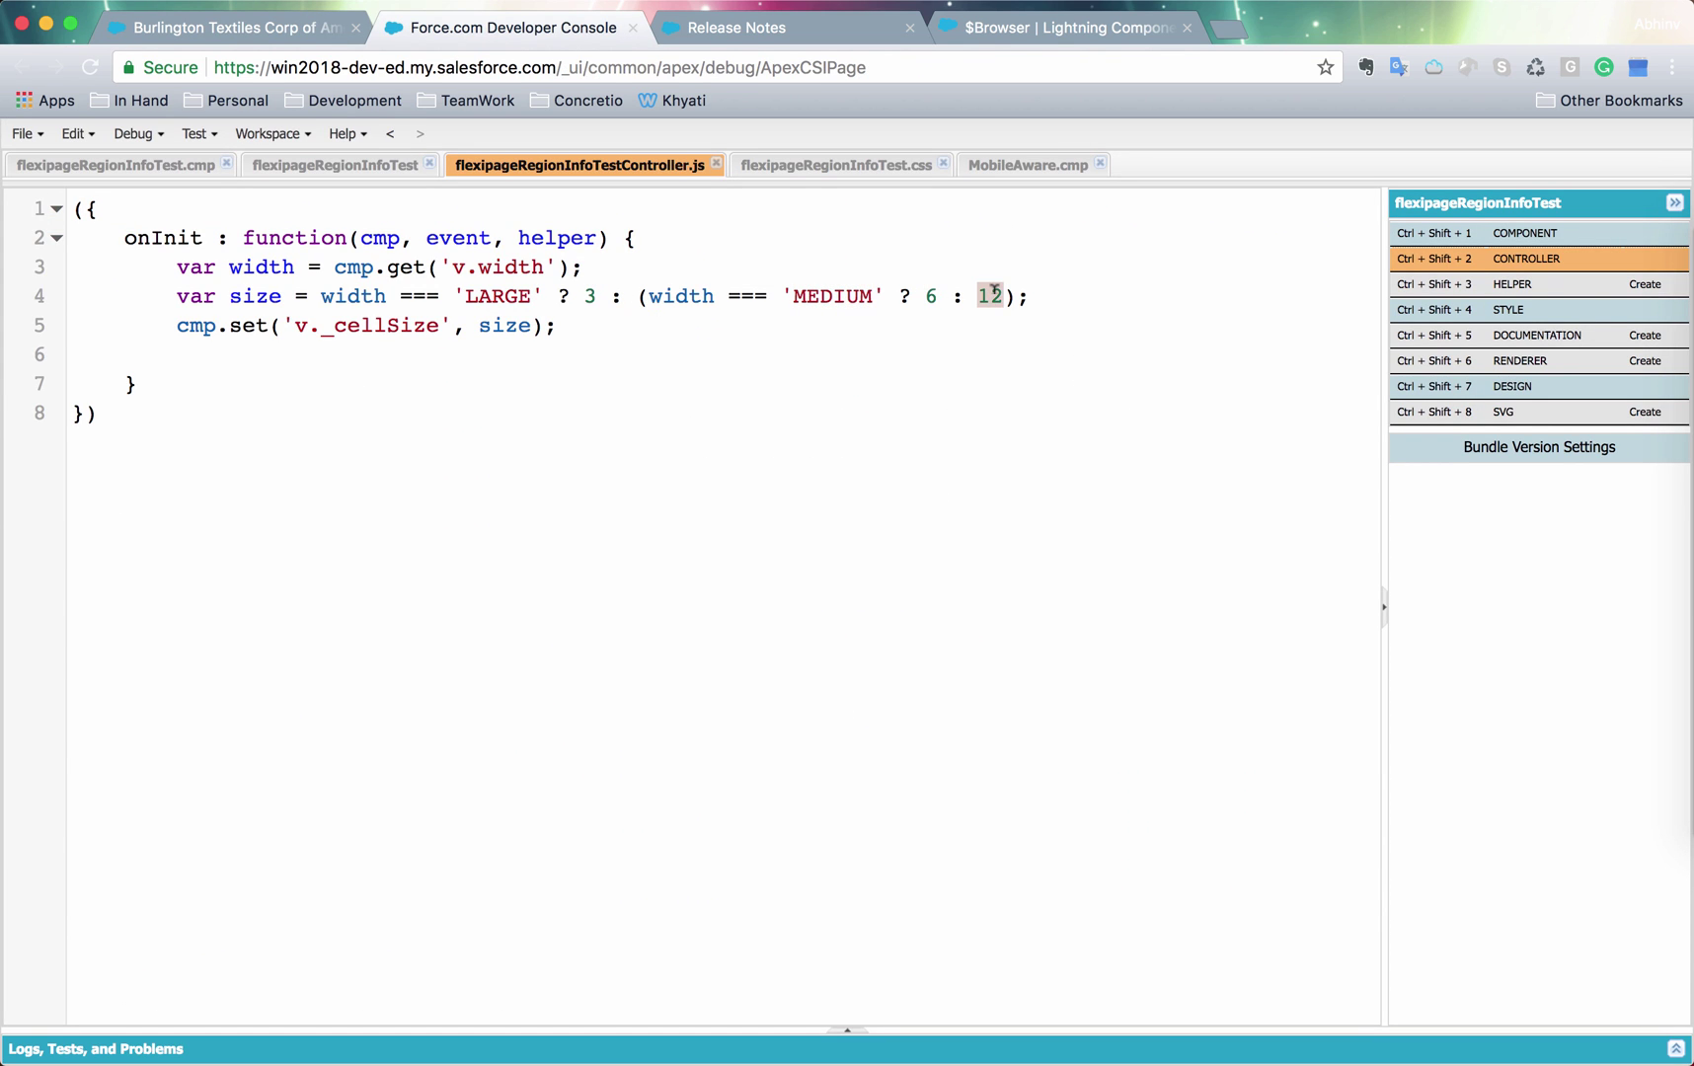
Scroll the Burlington Textiles record: Large cards four across, Medium two, Small one per row
{"action": "left_click", "coordinate": [308, 28]}
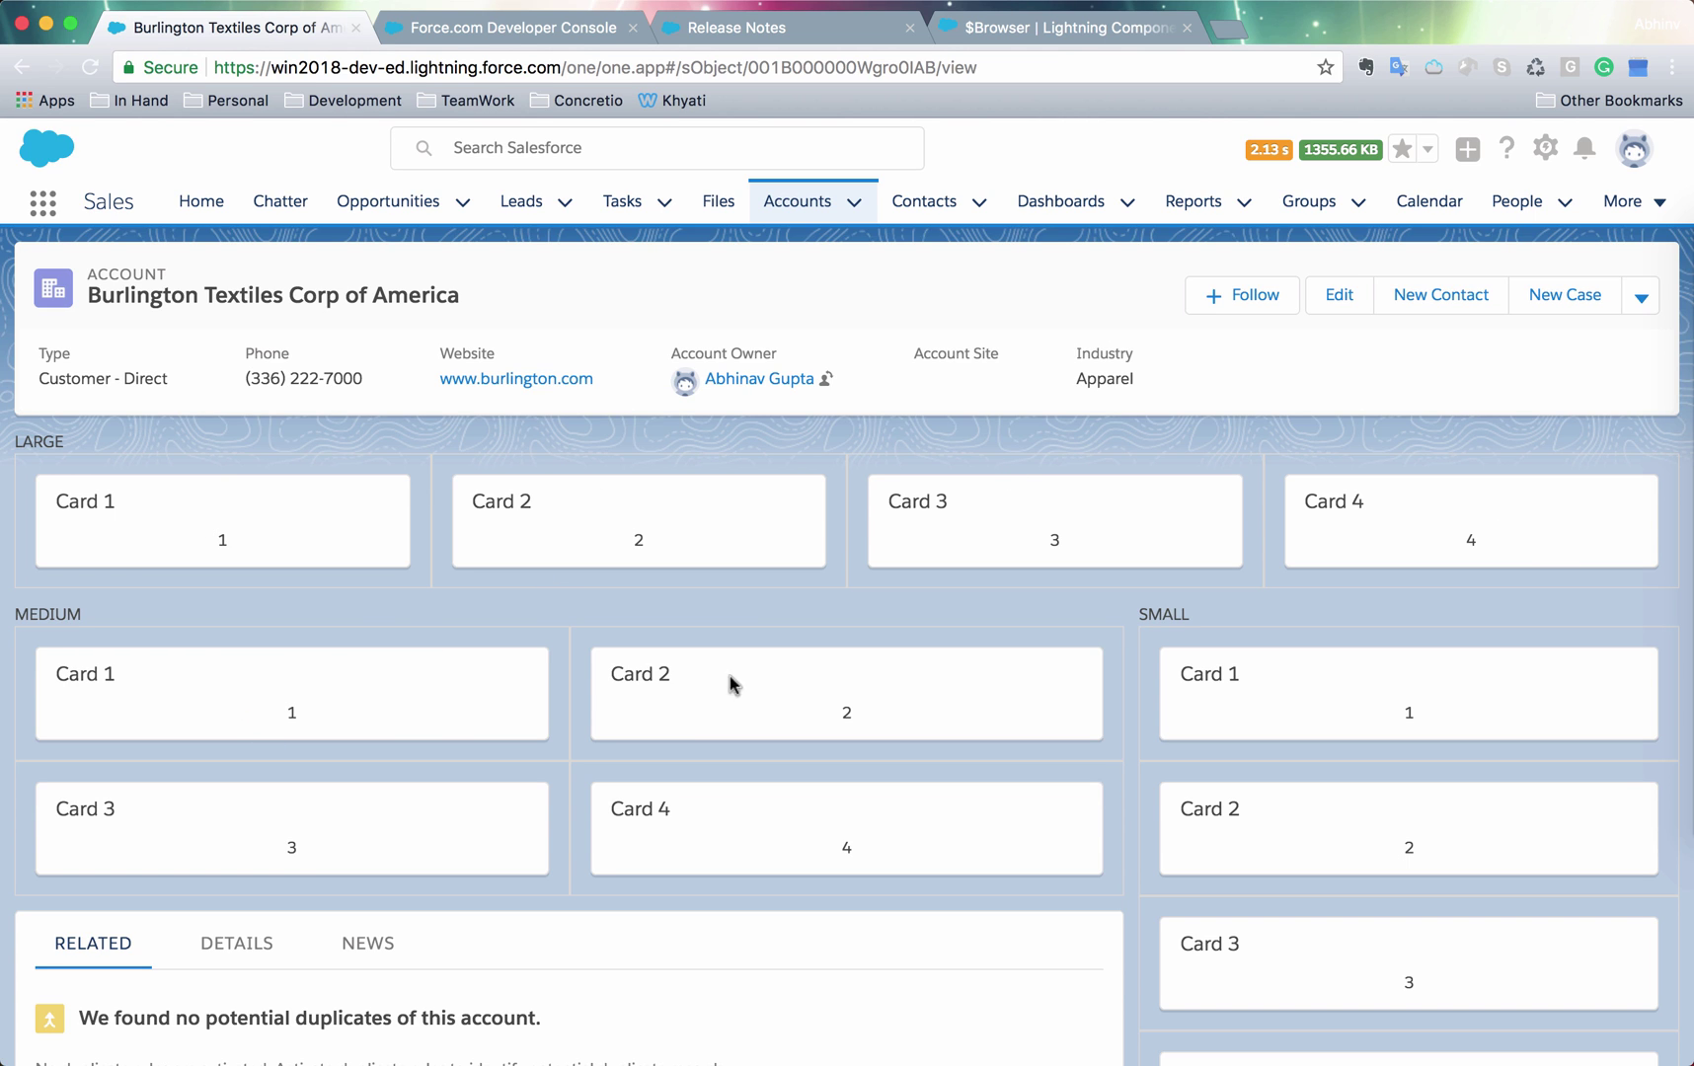
{"action": "scroll", "coordinate": [797, 829], "scroll_direction": "down", "scroll_amount": 2}
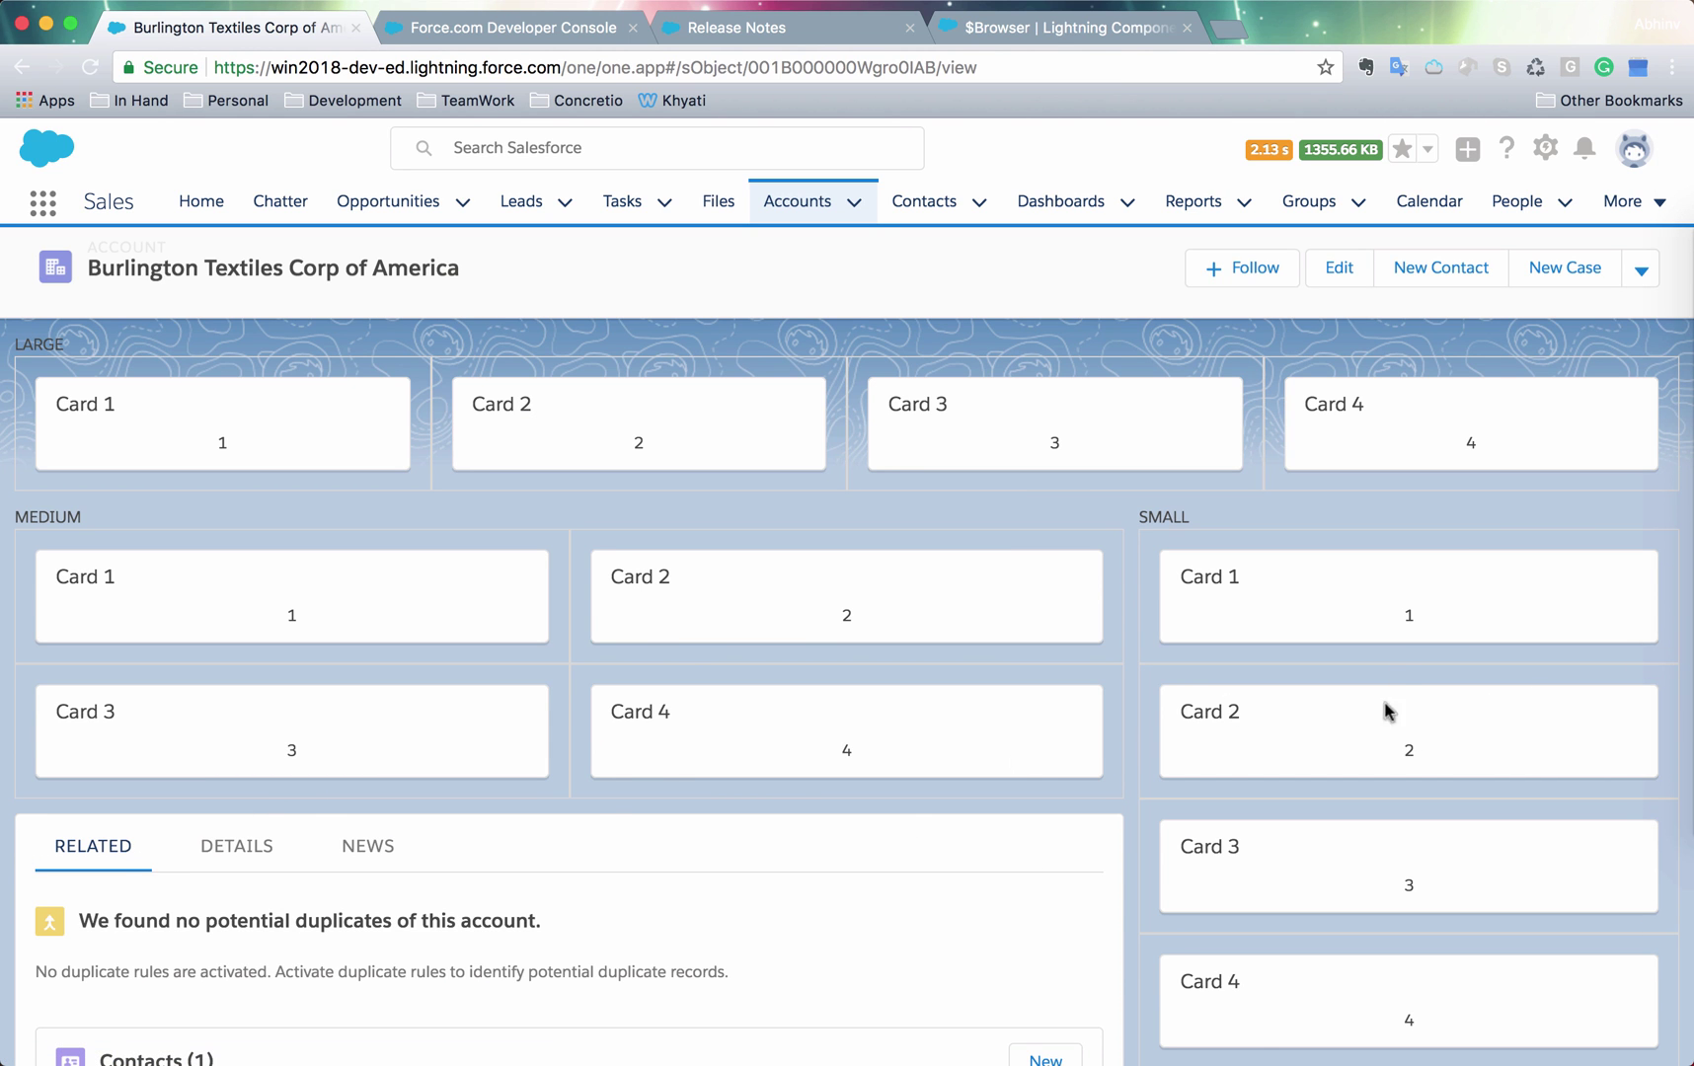
{"action": "scroll", "coordinate": [594, 824], "scroll_direction": "down", "scroll_amount": 1}
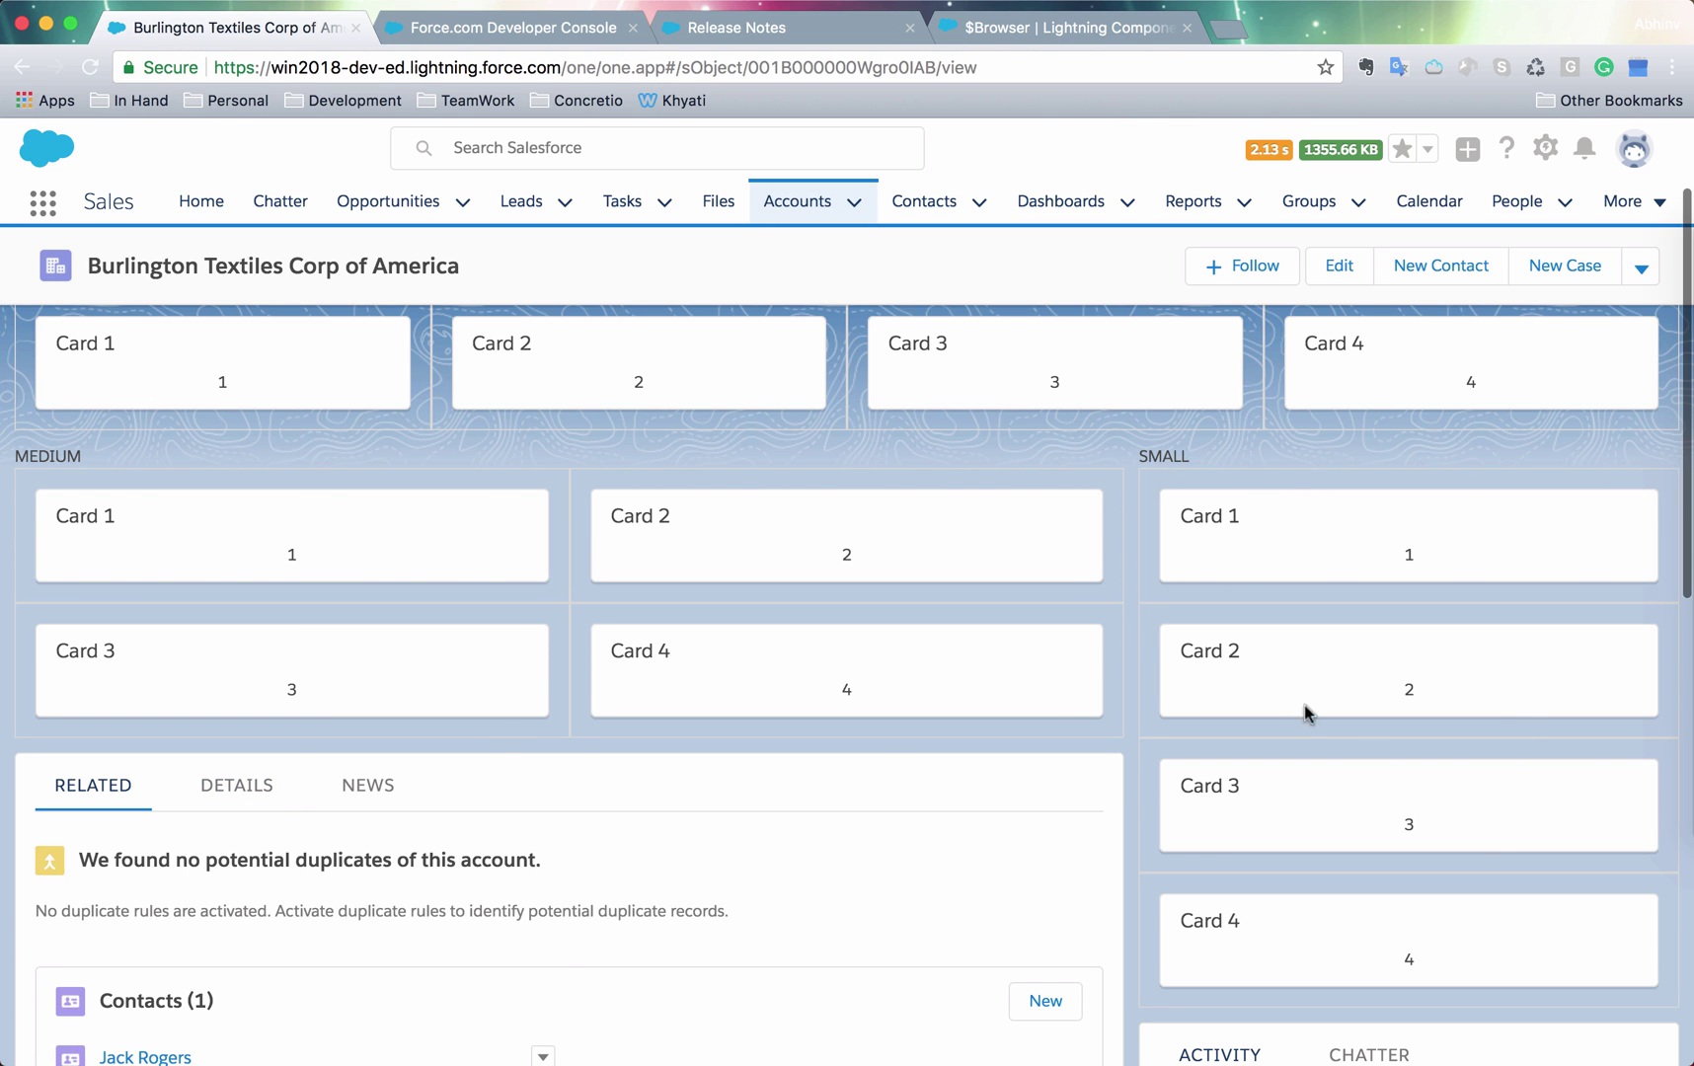
{"action": "scroll", "coordinate": [1166, 1034], "scroll_direction": "down", "scroll_amount": 3}
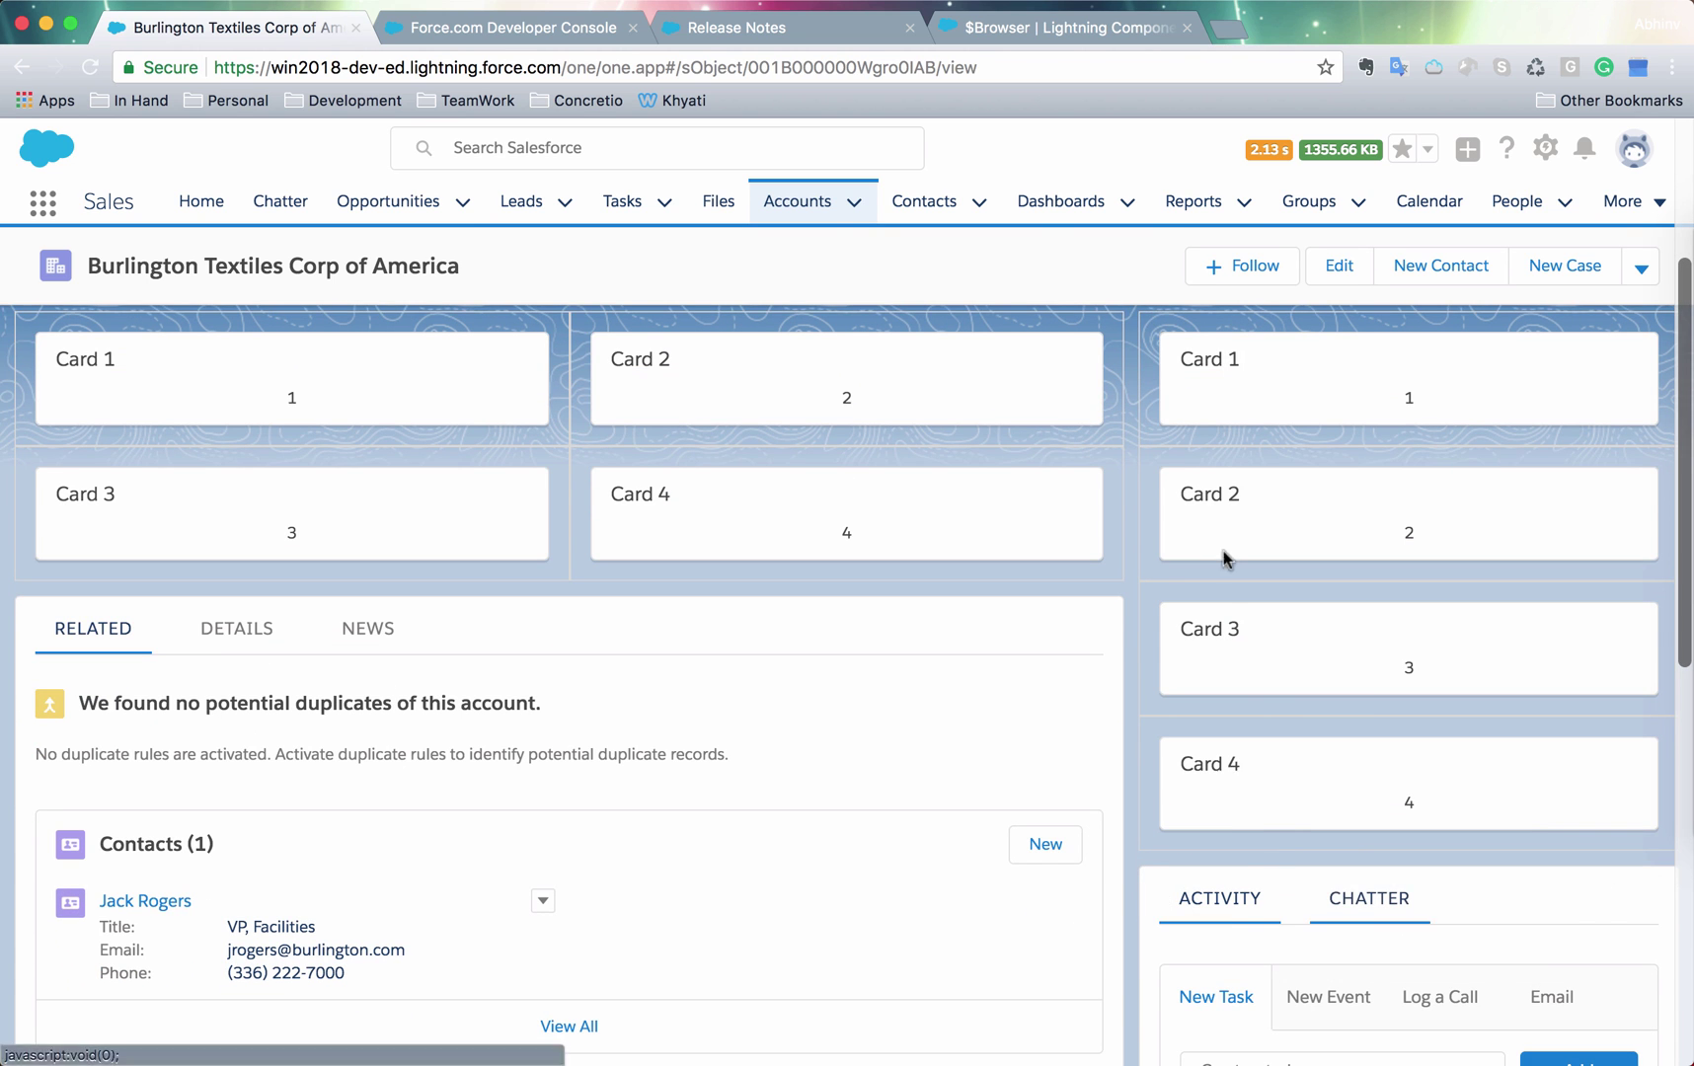
{"action": "scroll", "coordinate": [1250, 419], "scroll_direction": "up", "scroll_amount": 3}
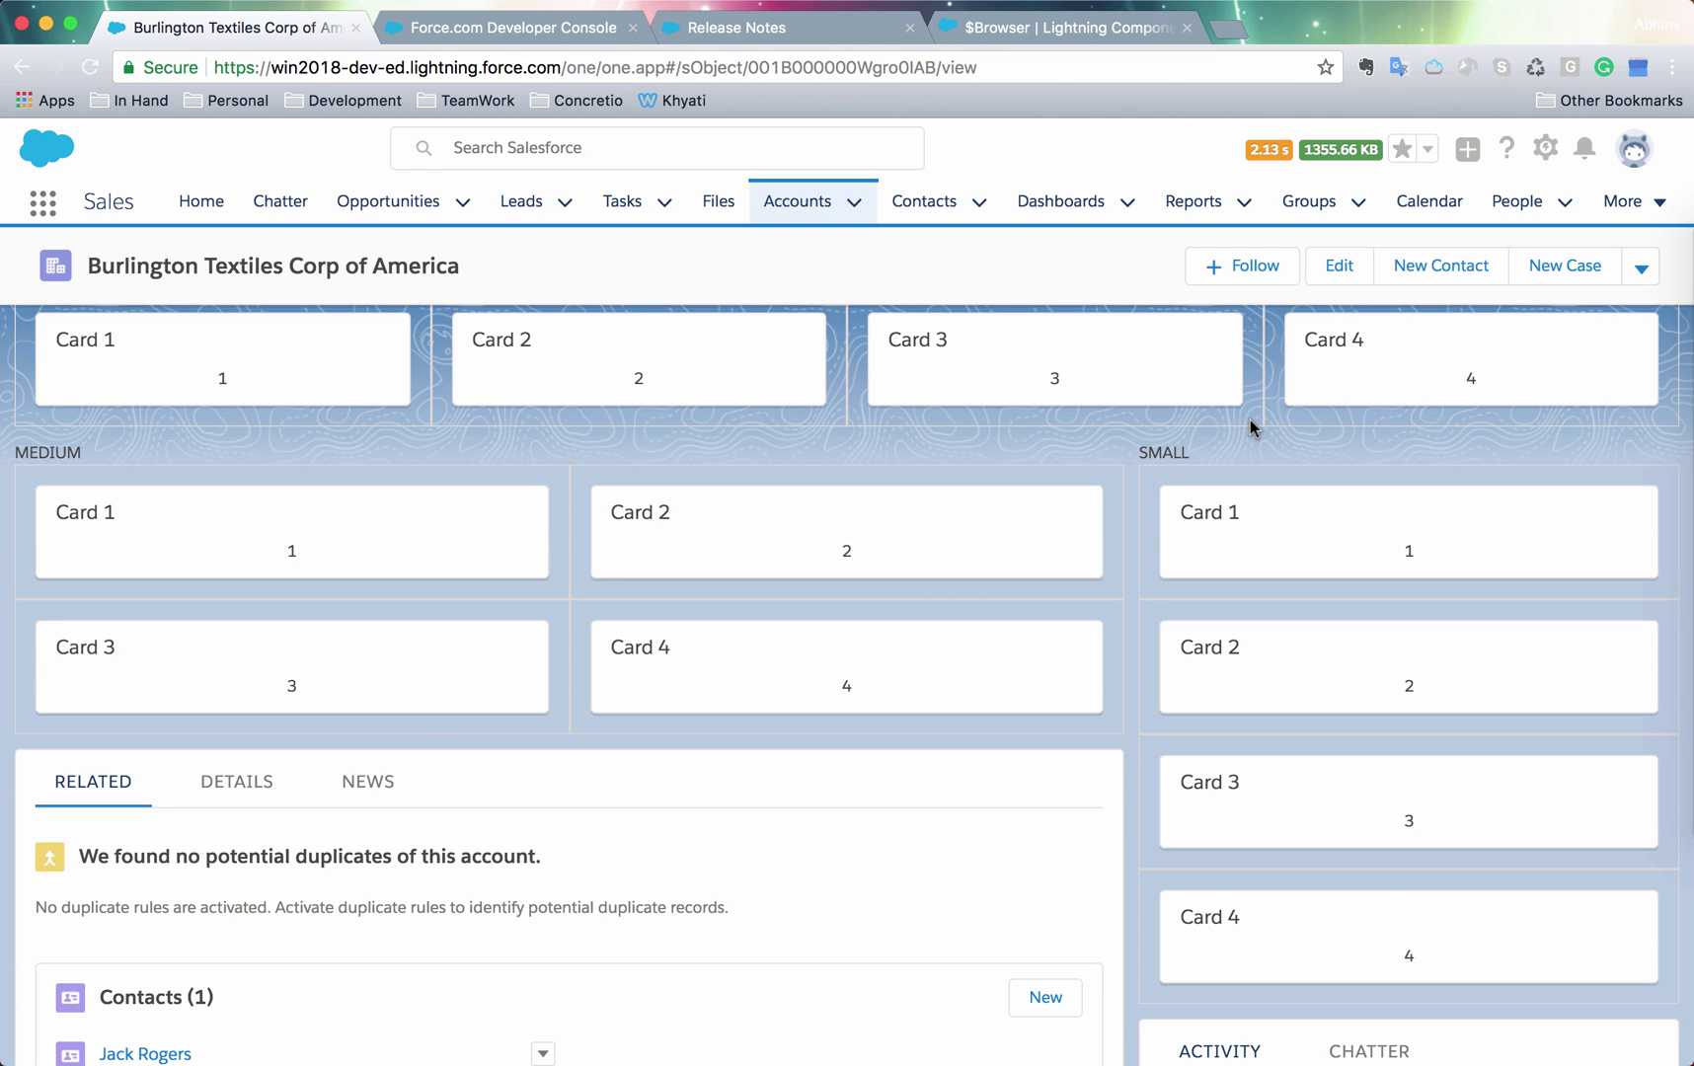
{"action": "left_click", "coordinate": [538, 25]}
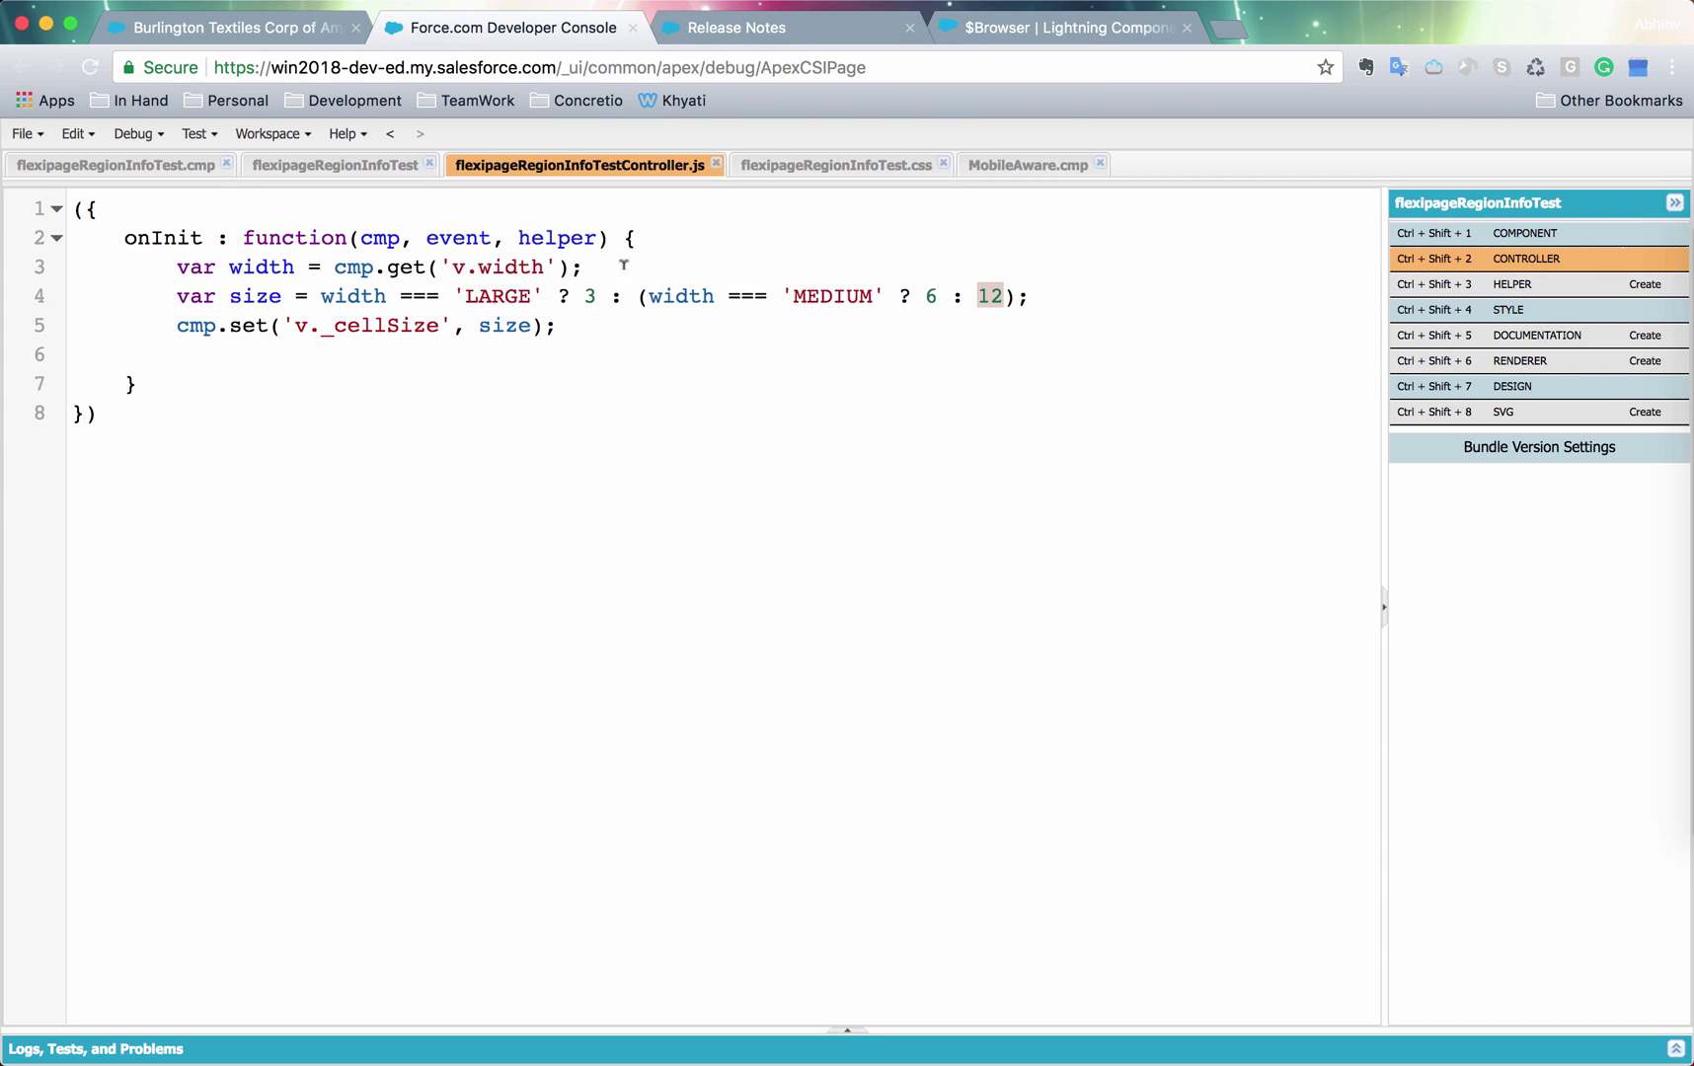
{"action": "double_click", "coordinate": [362, 324]}
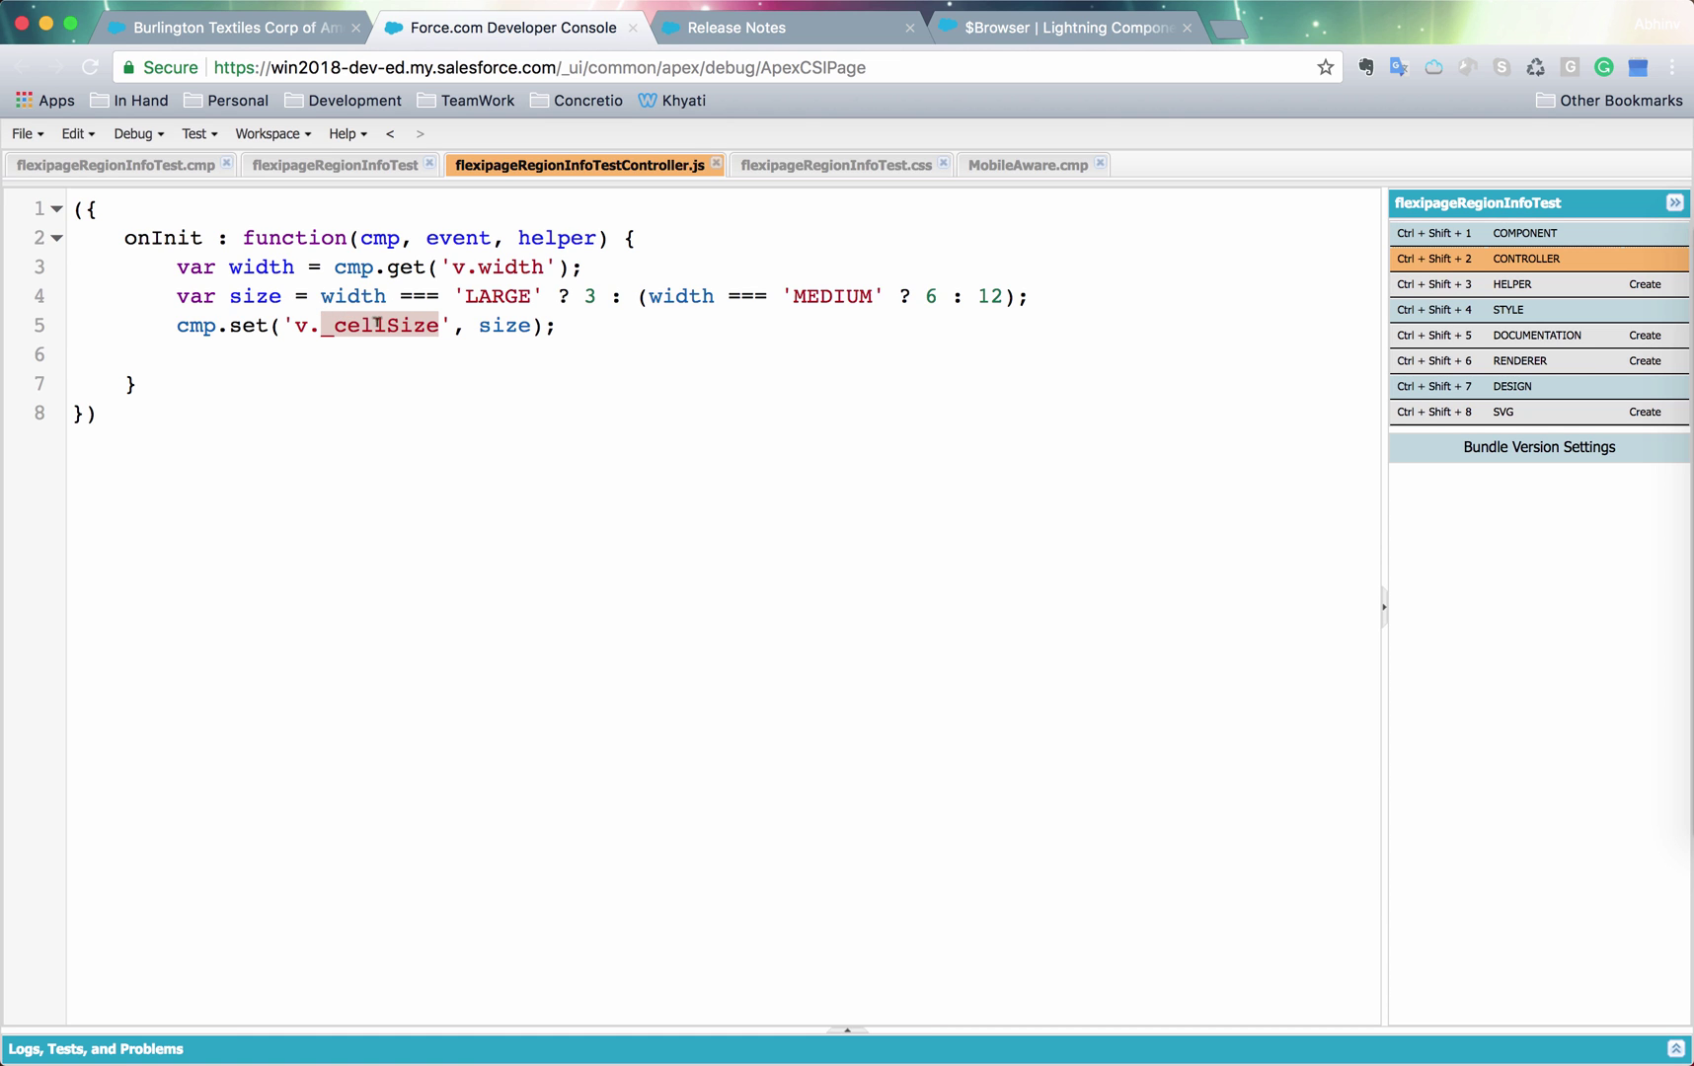
{"action": "left_click", "coordinate": [1510, 233]}
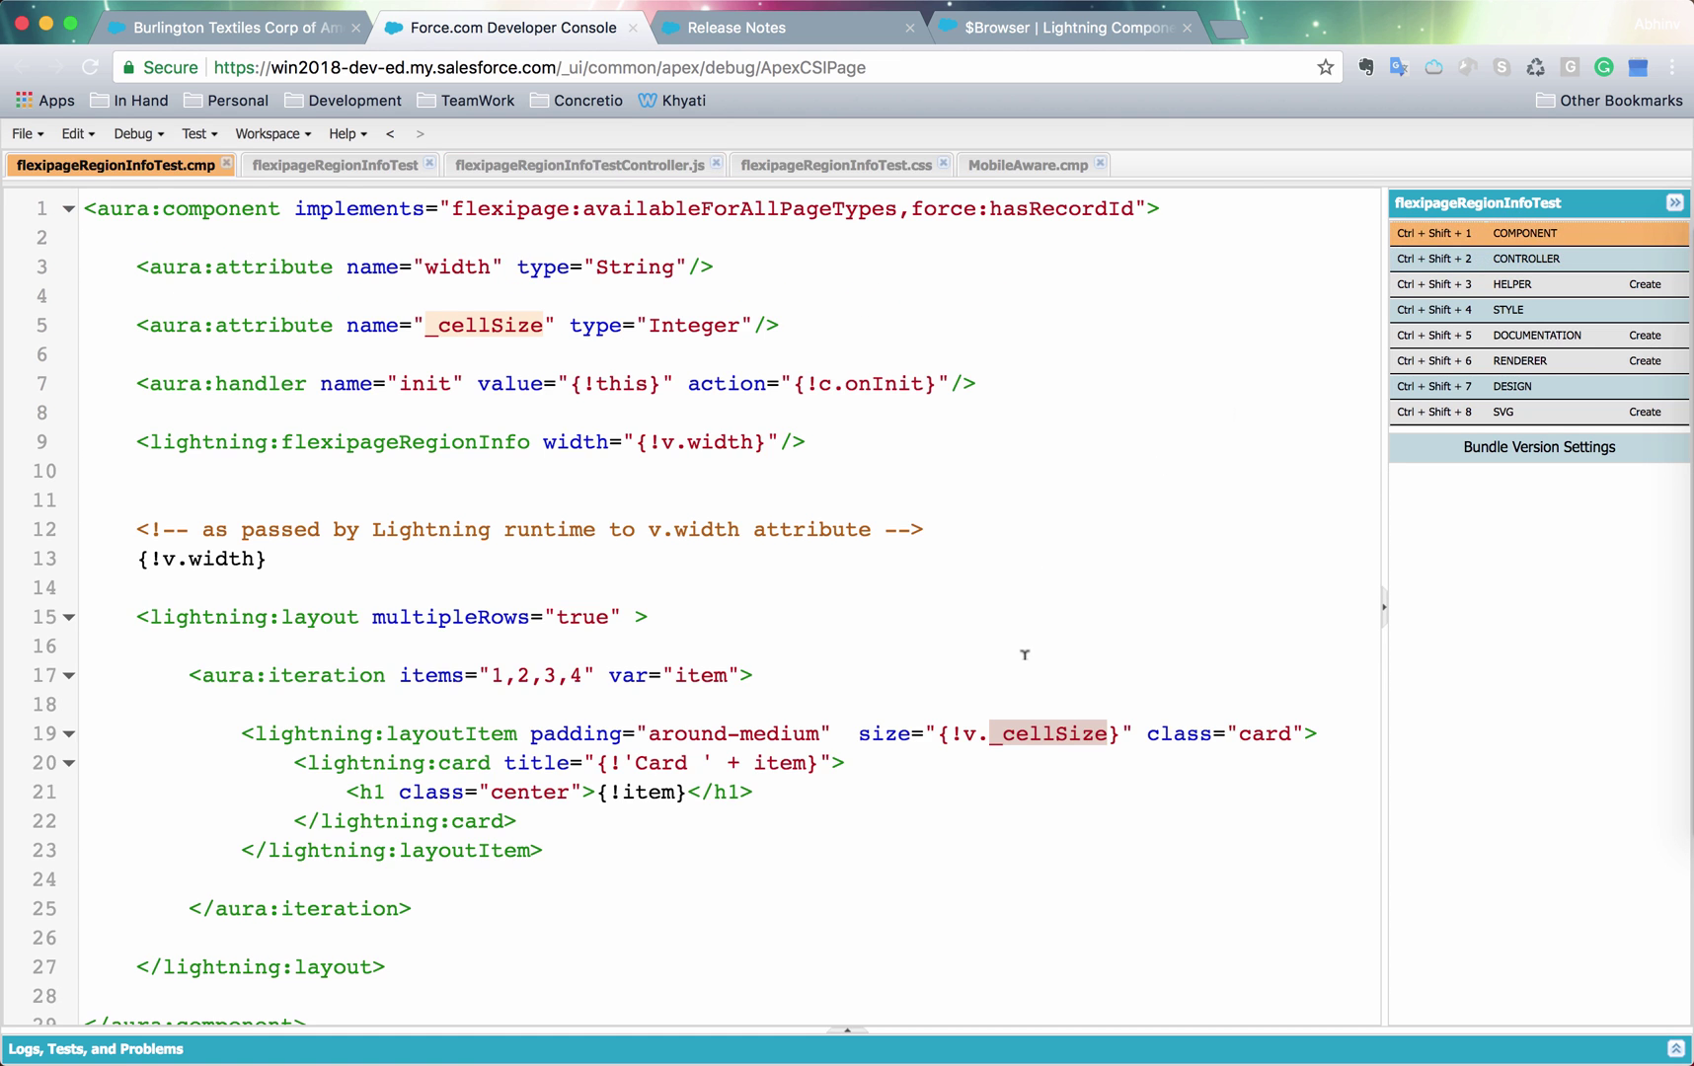
{"action": "scroll", "coordinate": [1023, 654], "scroll_direction": "down", "scroll_amount": 1}
{"action": "double_click", "coordinate": [886, 710]}
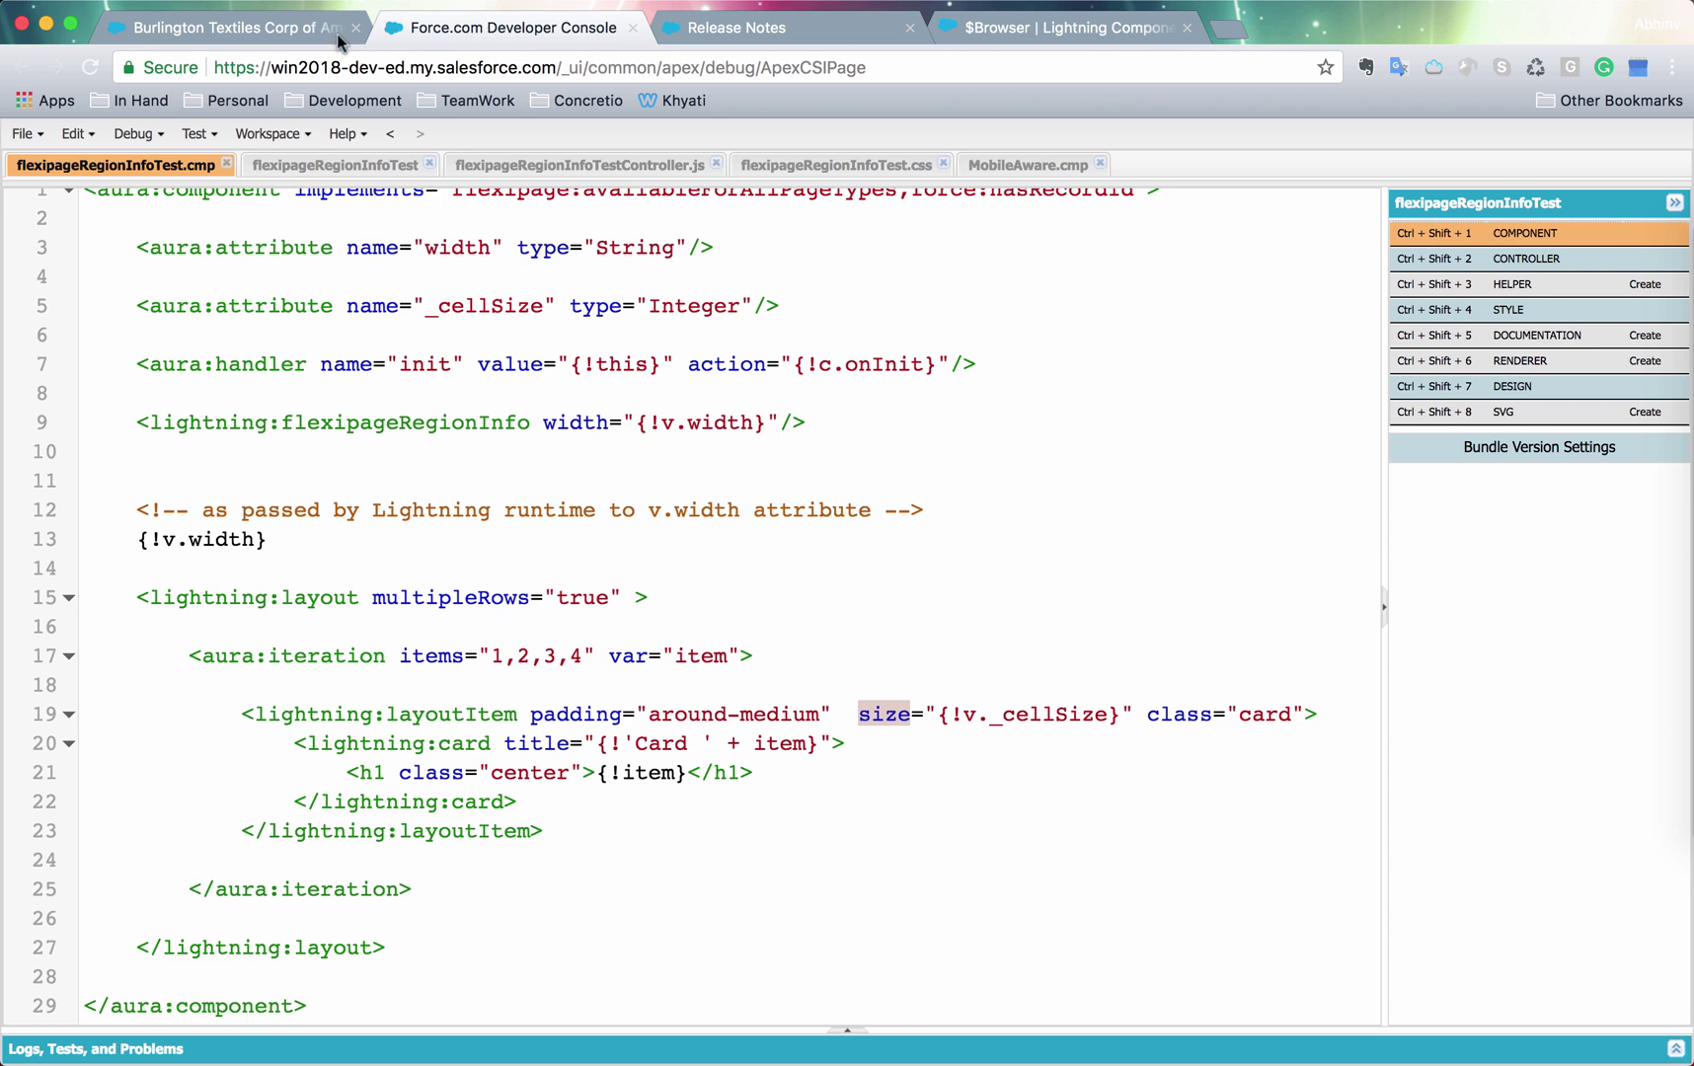
{"action": "left_click", "coordinate": [276, 32]}
{"action": "scroll", "coordinate": [376, 422], "scroll_direction": "up", "scroll_amount": 2}
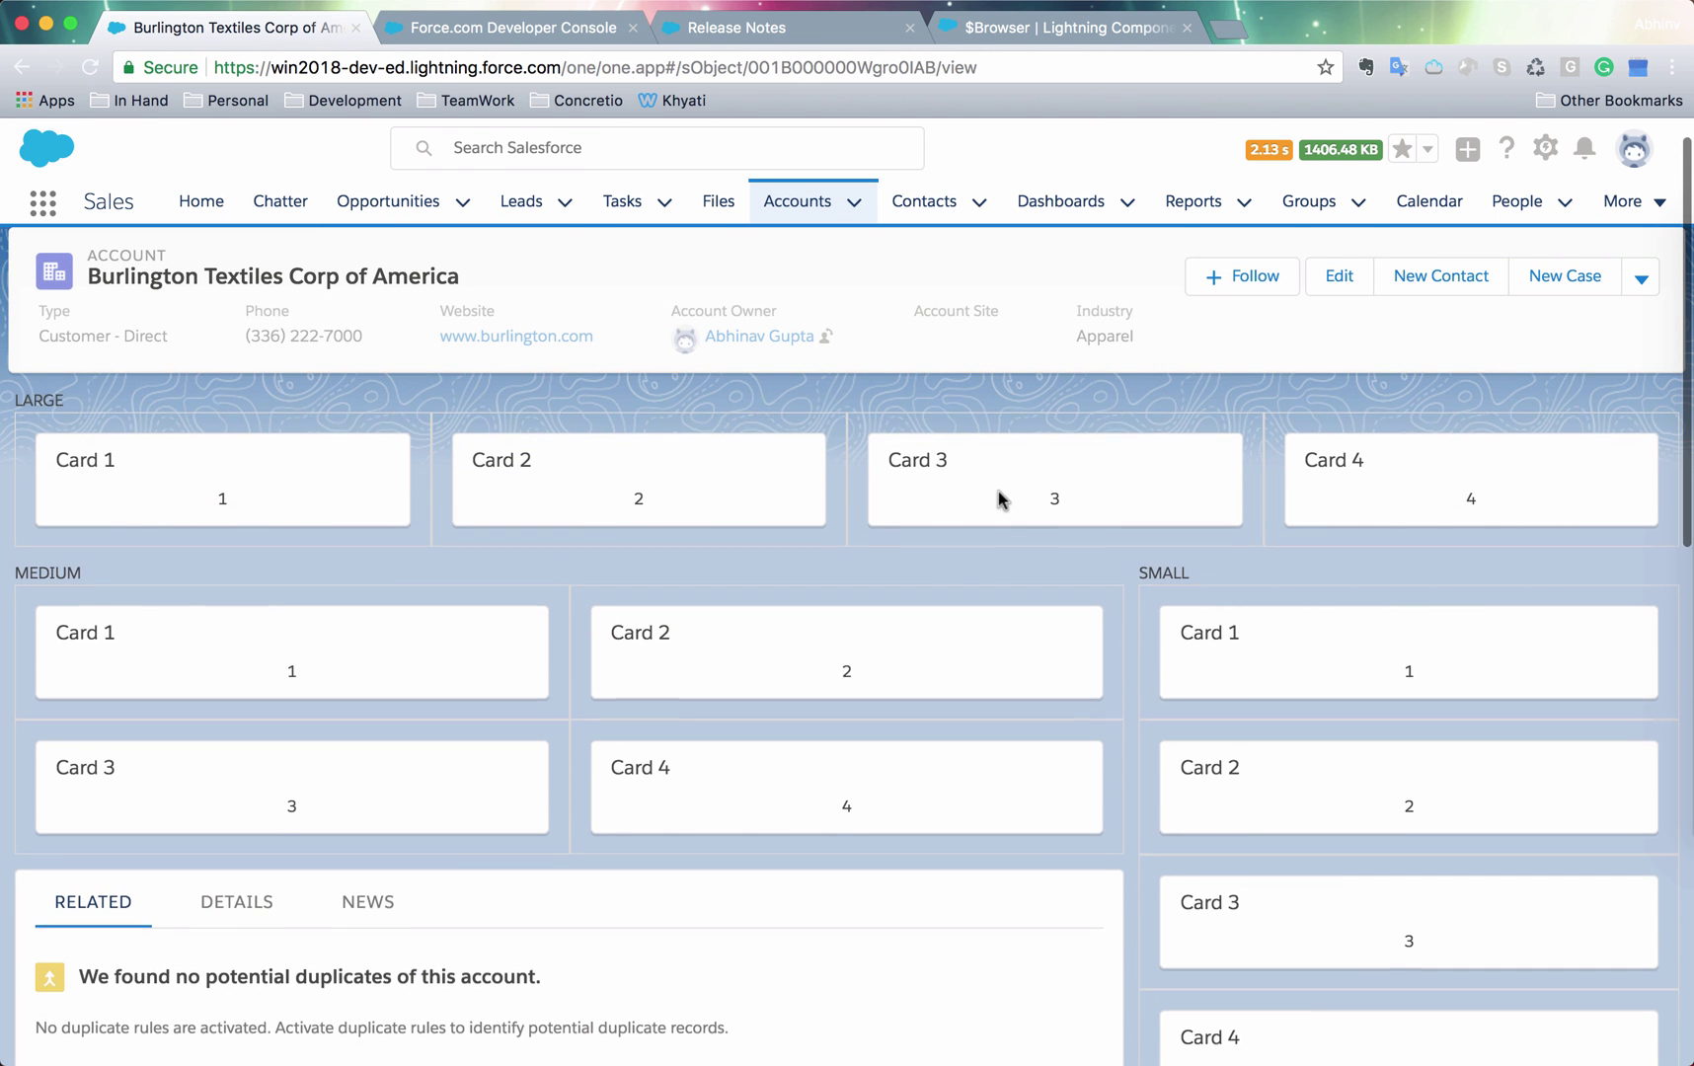
{"action": "scroll", "coordinate": [1002, 495], "scroll_direction": "up", "scroll_amount": 1}
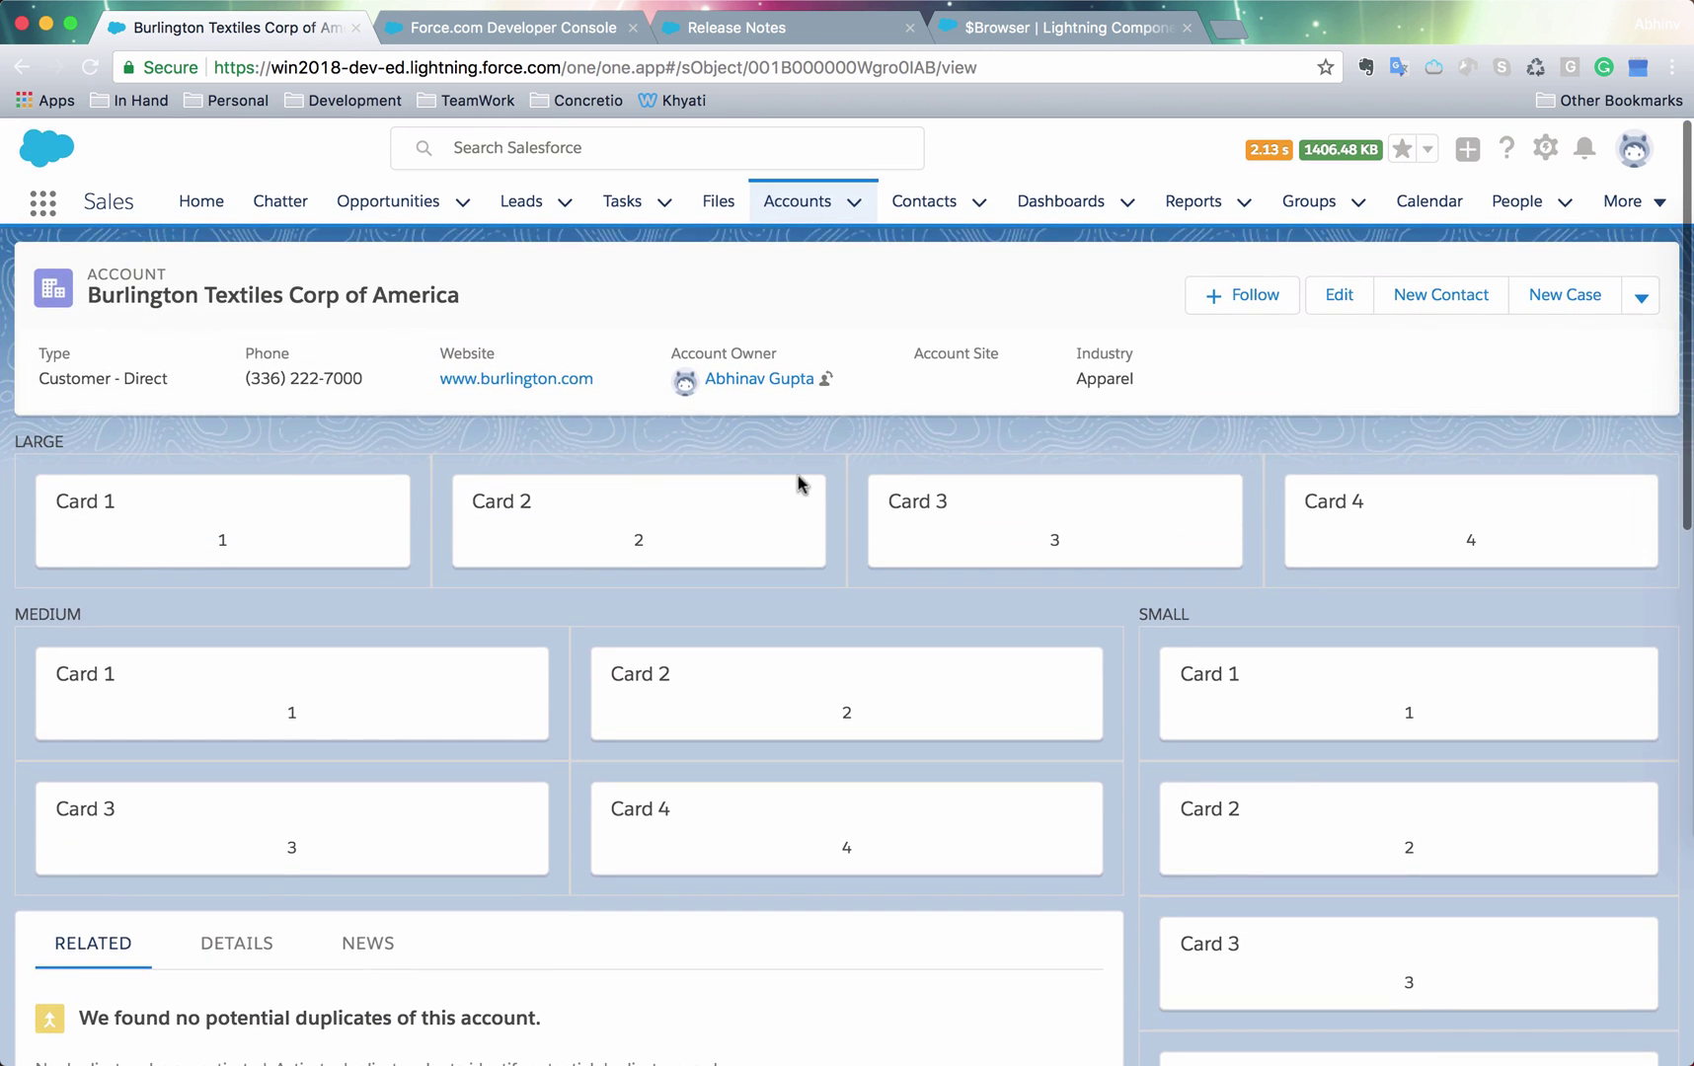
Show the width-aware components notes listing the Small, Medium, Large and Xlarge widths
{"action": "left_click", "coordinate": [780, 28]}
{"action": "scroll", "coordinate": [283, 459], "scroll_direction": "up", "scroll_amount": 2}
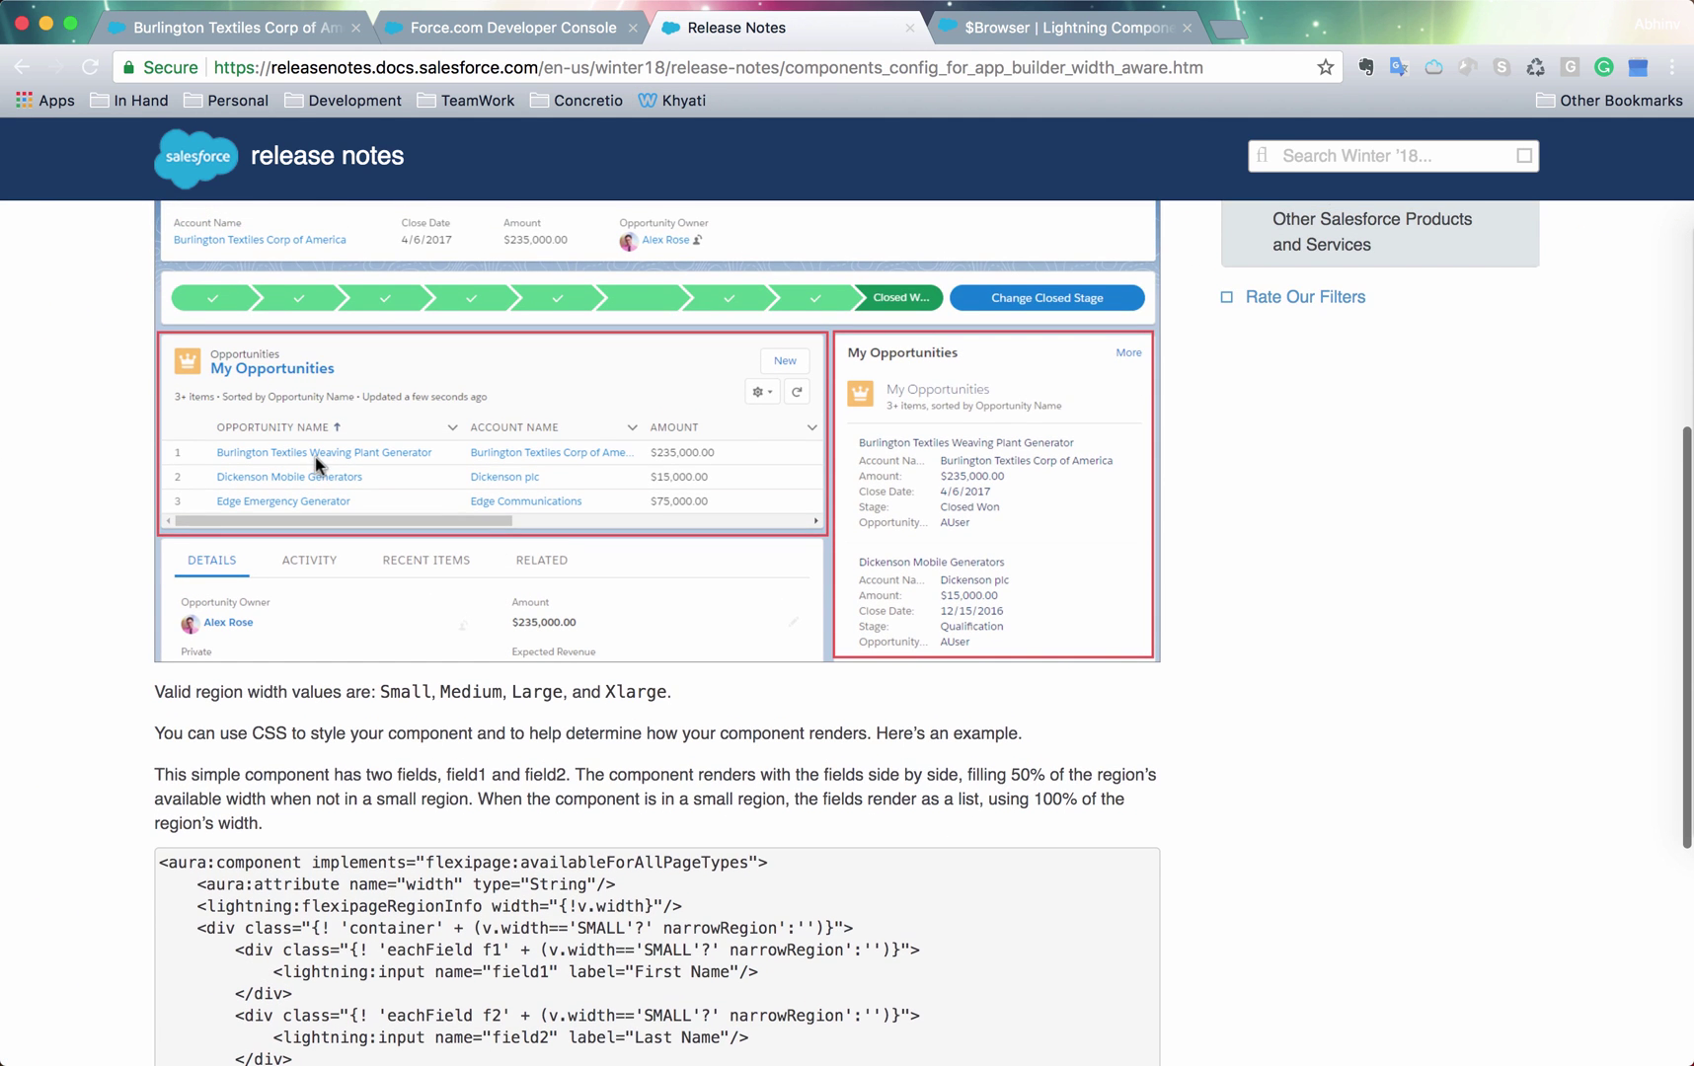